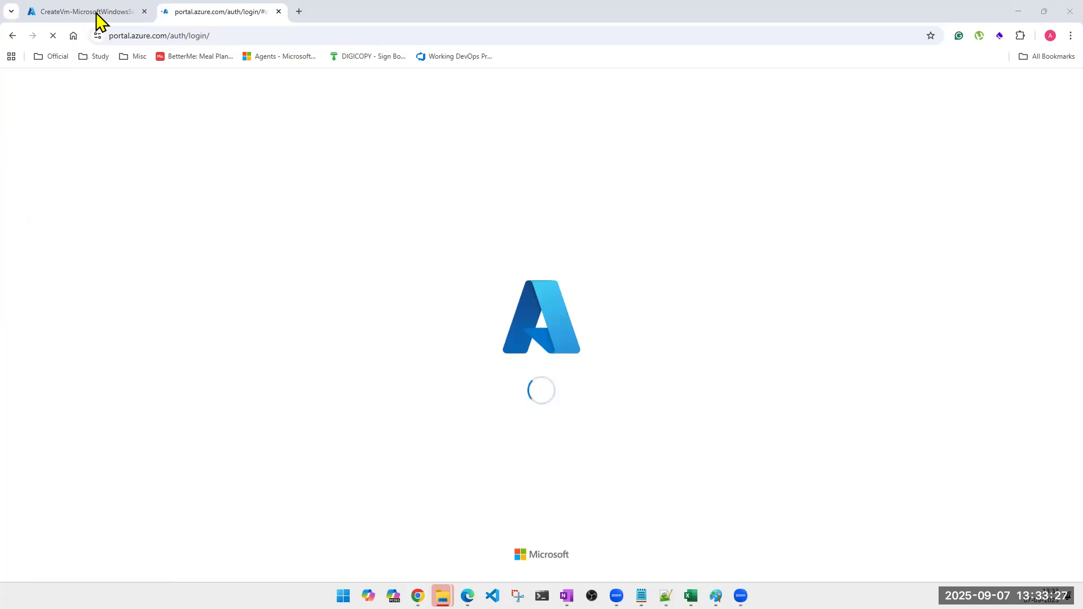
Go from the deployment to ut-kloud-ppsft-win006's overview and close the Notifications pane.
{"action": "left_click", "coordinate": [96, 13]}
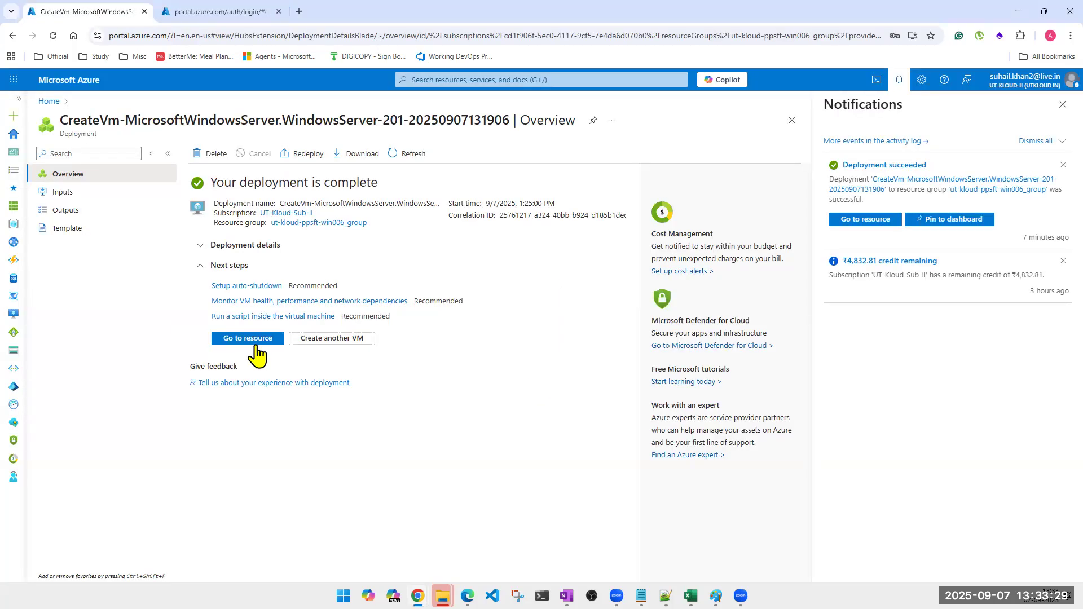
{"action": "left_click", "coordinate": [257, 341]}
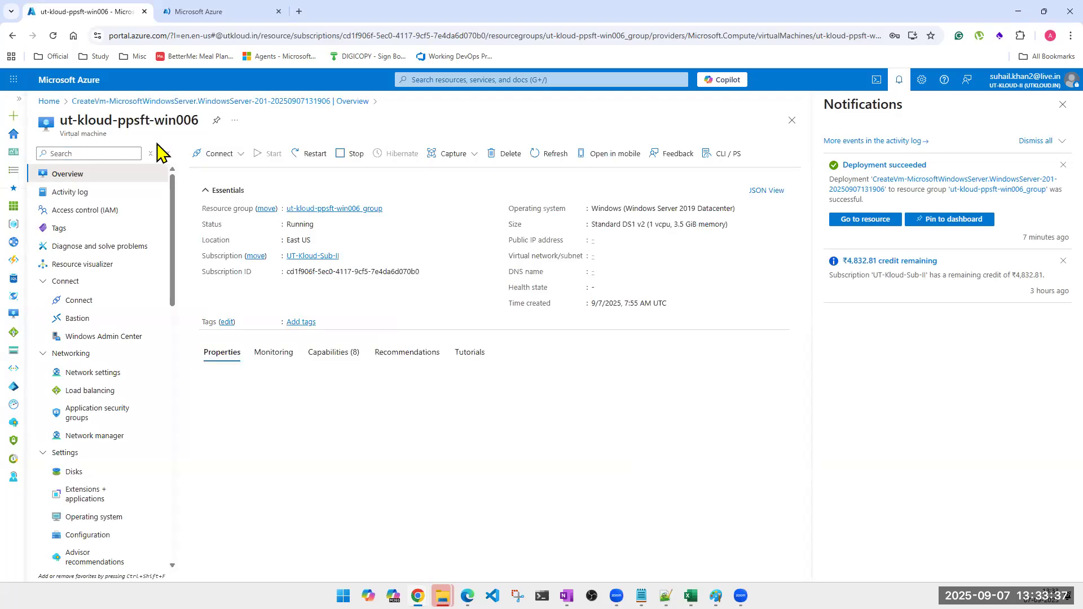
{"action": "triple_click", "coordinate": [71, 121]}
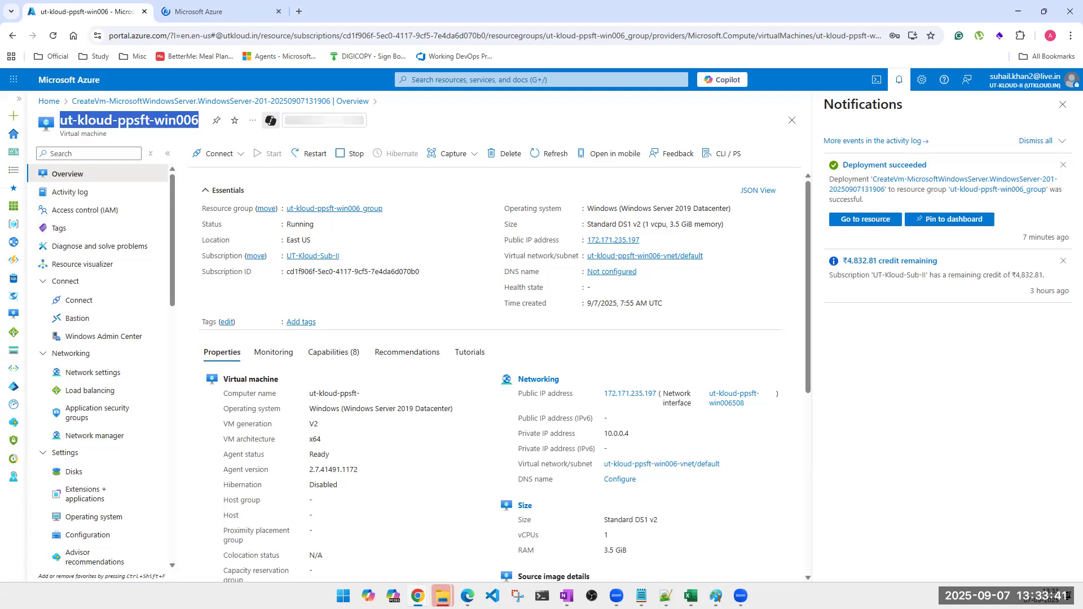
{"action": "key", "text": "alt+Tab"}
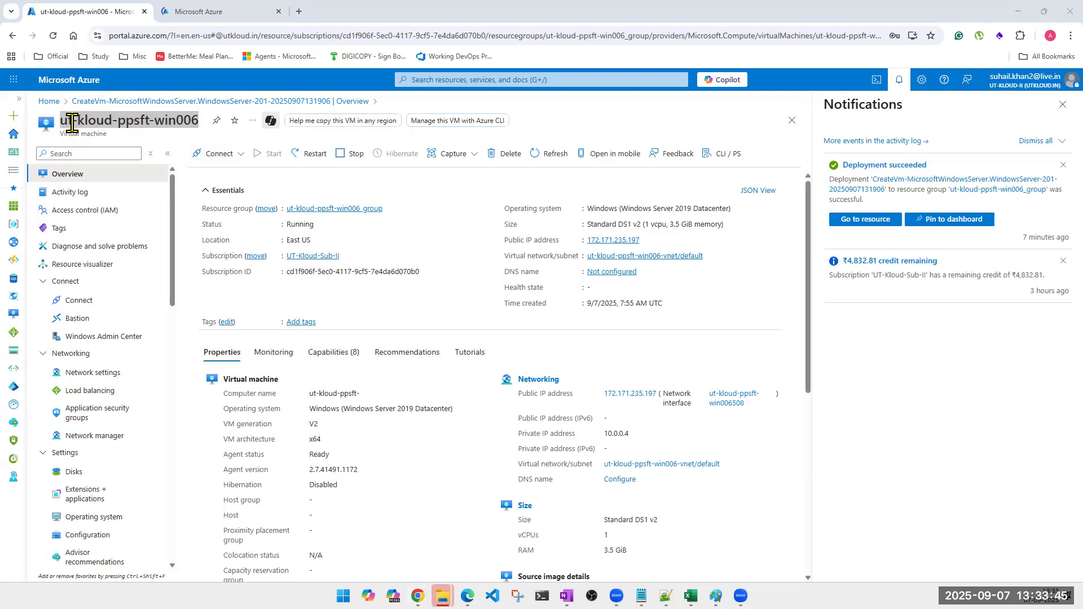
{"action": "double_click", "coordinate": [73, 123]}
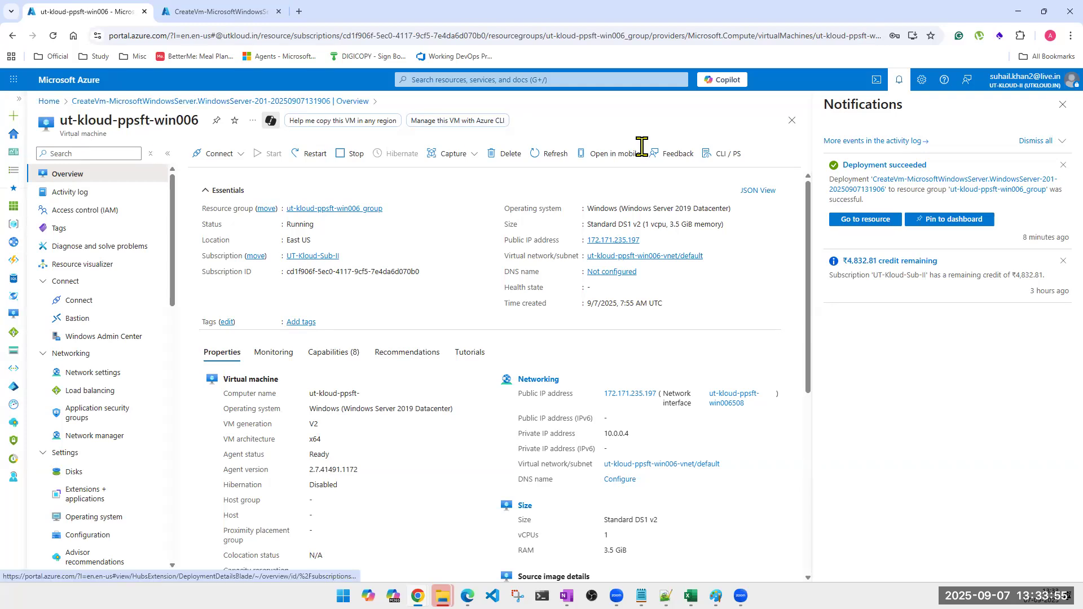
{"action": "left_click", "coordinate": [1055, 97]}
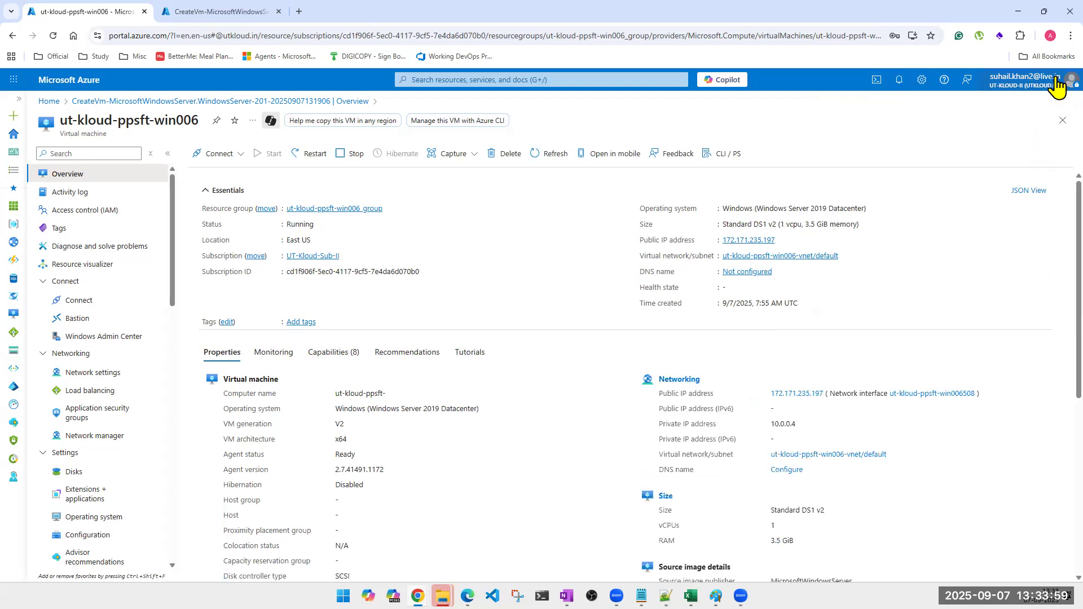
In the second tab, open ut-kloud-ppsft-win006 from the Virtual machines list, then return to the first tab.
{"action": "left_click", "coordinate": [211, 13]}
{"action": "left_click", "coordinate": [508, 80]}
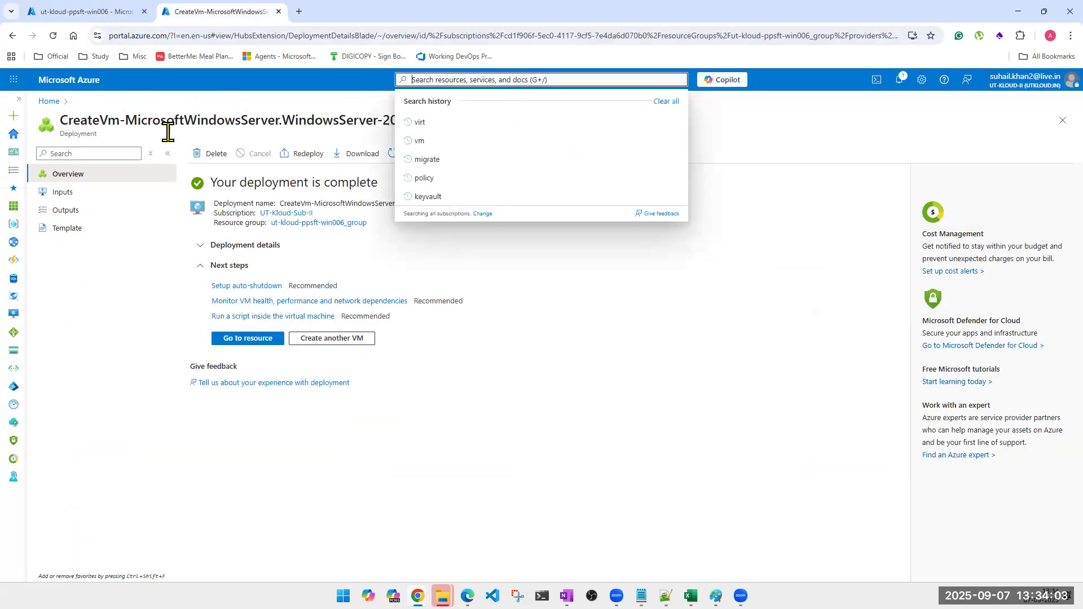
{"action": "left_click", "coordinate": [16, 136]}
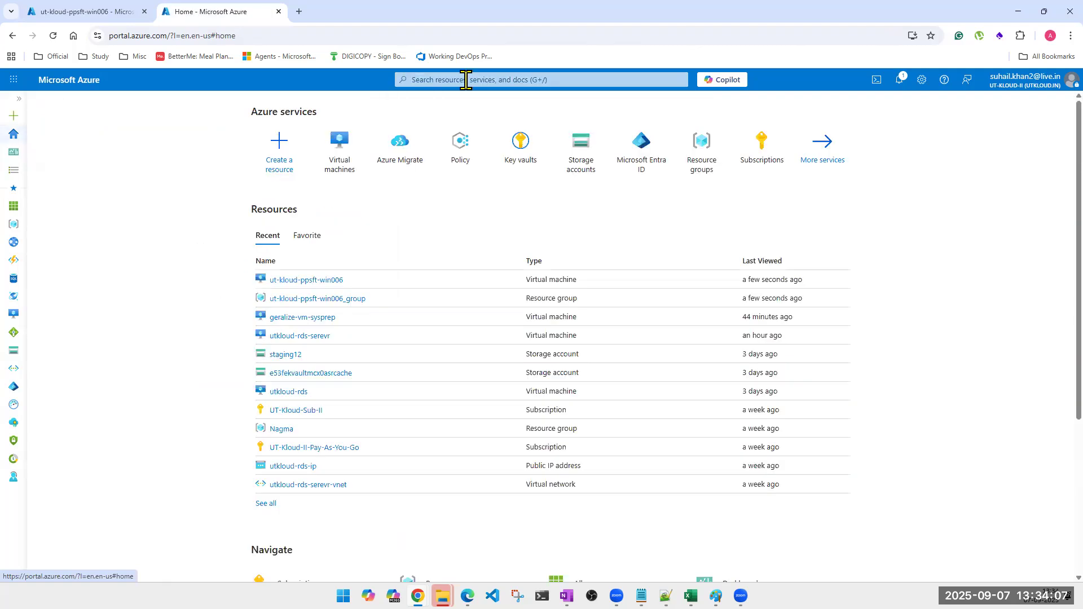
{"action": "left_click", "coordinate": [516, 80]}
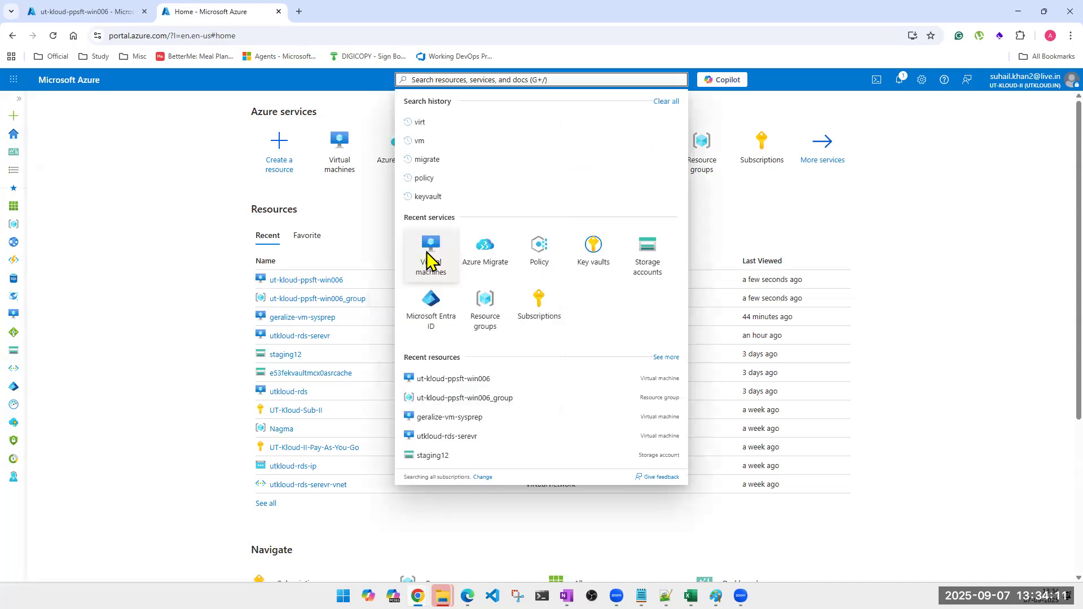
{"action": "left_click", "coordinate": [404, 257]}
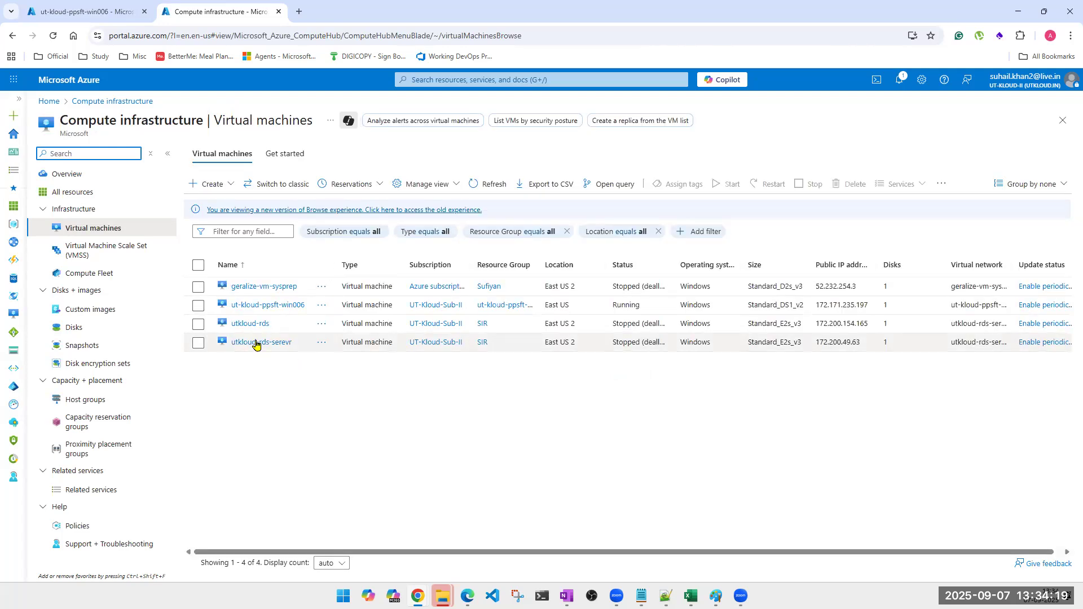
{"action": "left_click", "coordinate": [257, 307]}
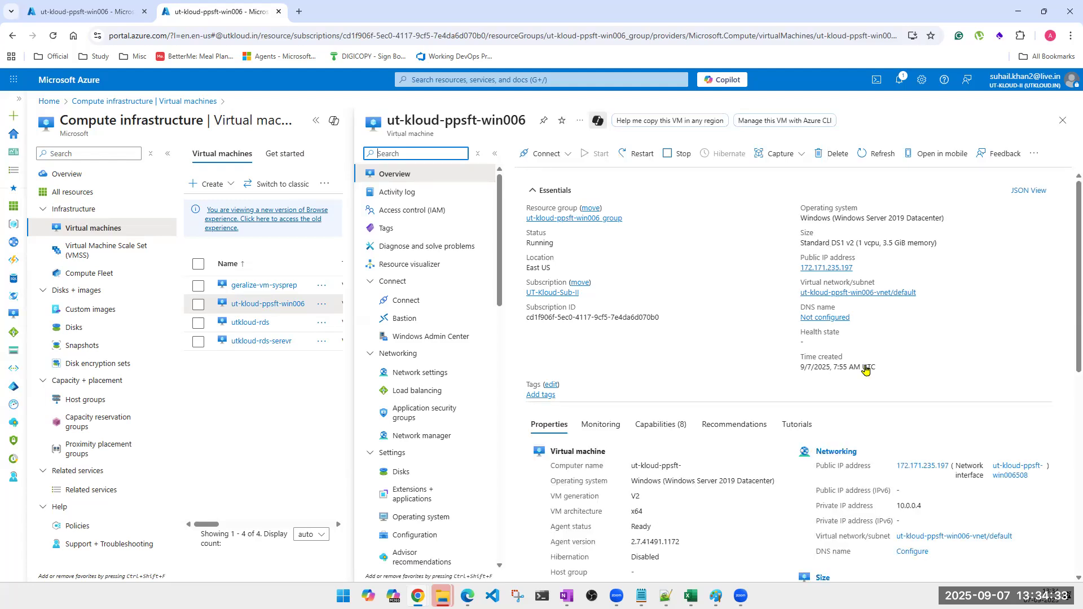
{"action": "left_click", "coordinate": [84, 14]}
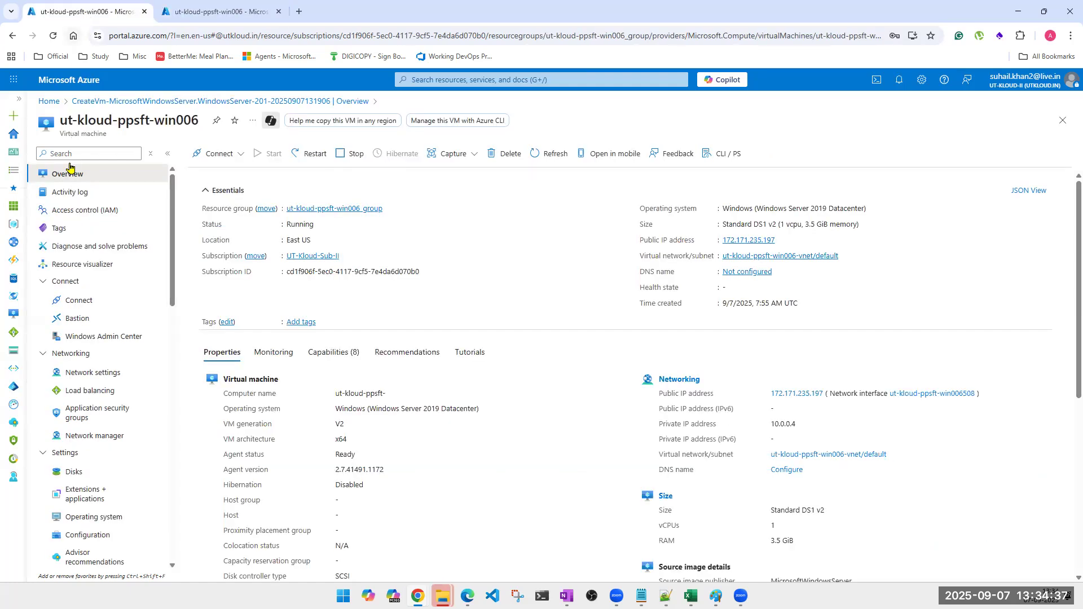
{"action": "left_click", "coordinate": [75, 186]}
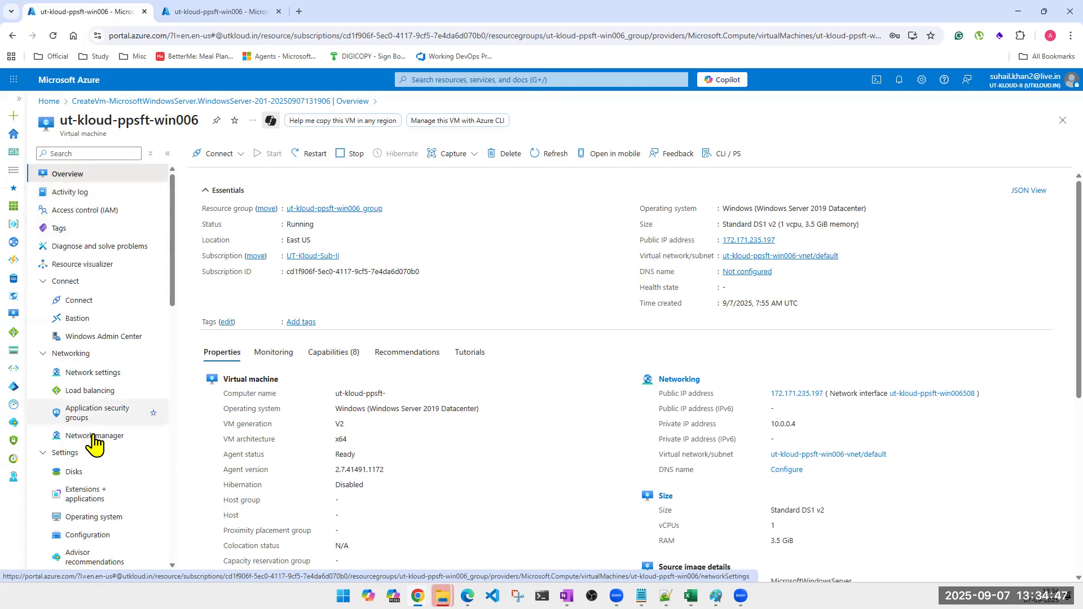
{"action": "scroll", "coordinate": [99, 476], "scroll_direction": "down", "scroll_amount": 2}
{"action": "scroll", "coordinate": [105, 487], "scroll_direction": "down", "scroll_amount": 5}
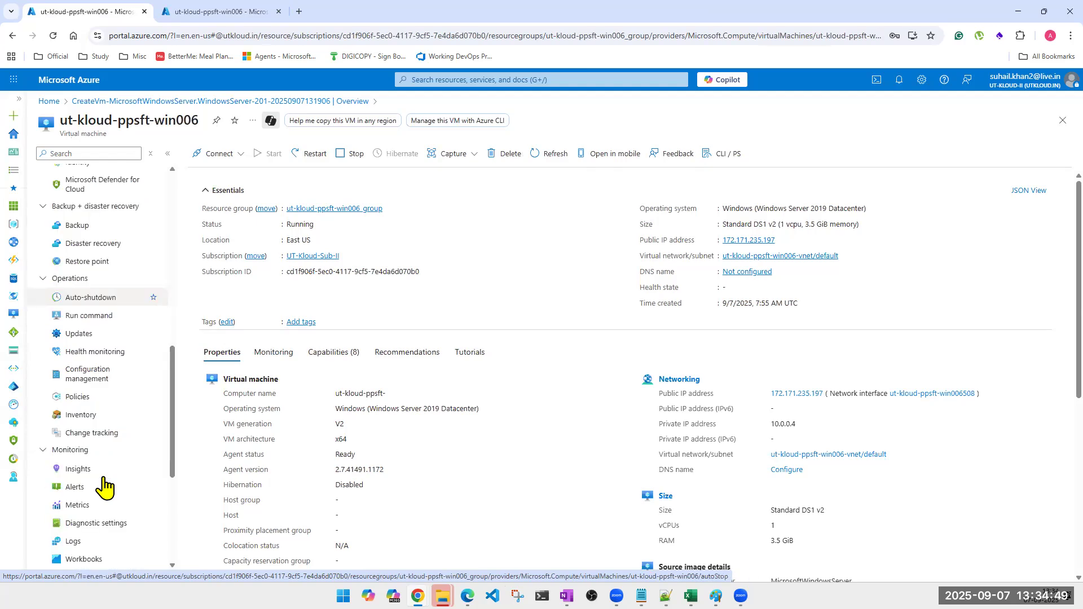
{"action": "scroll", "coordinate": [104, 487], "scroll_direction": "up", "scroll_amount": 4}
{"action": "scroll", "coordinate": [104, 487], "scroll_direction": "up", "scroll_amount": 4}
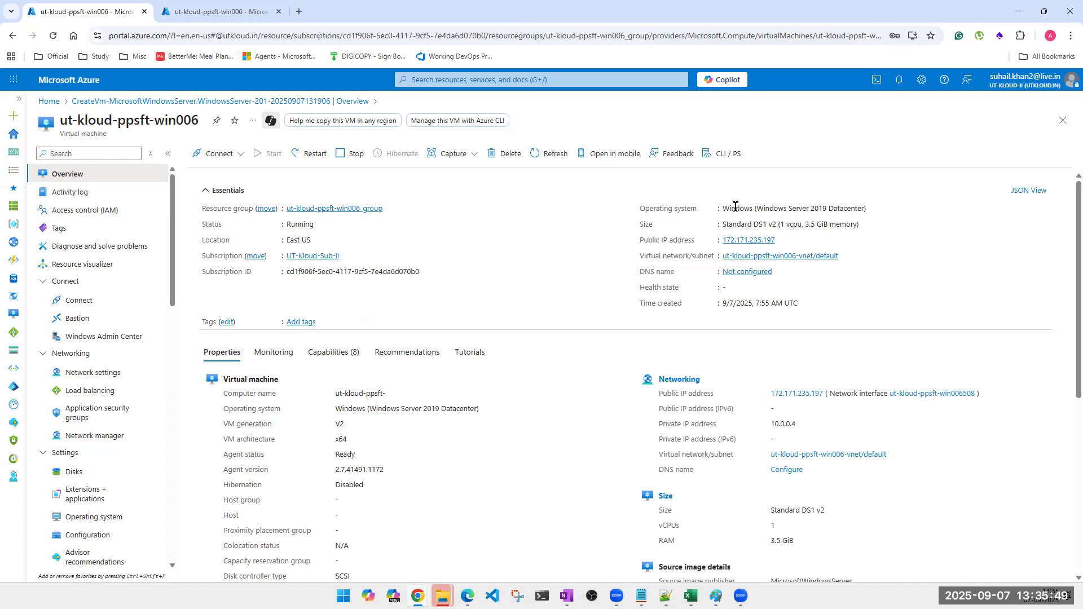
Highlight the VM's operating system and Running status values on the overview.
{"action": "left_click_drag", "start_coordinate": [727, 208], "coordinate": [867, 209]}
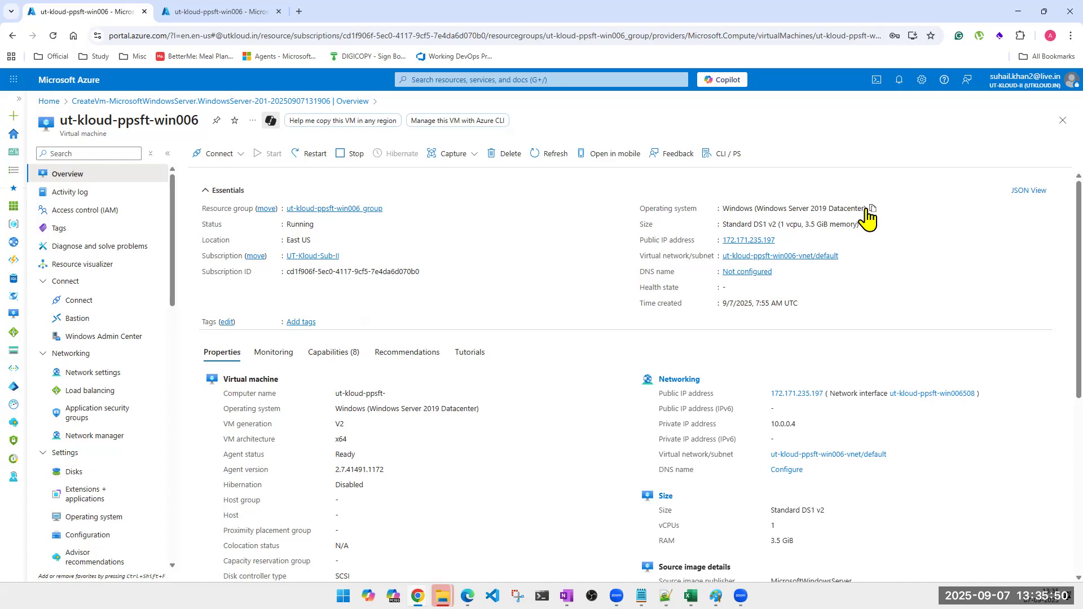
{"action": "double_click", "coordinate": [210, 228]}
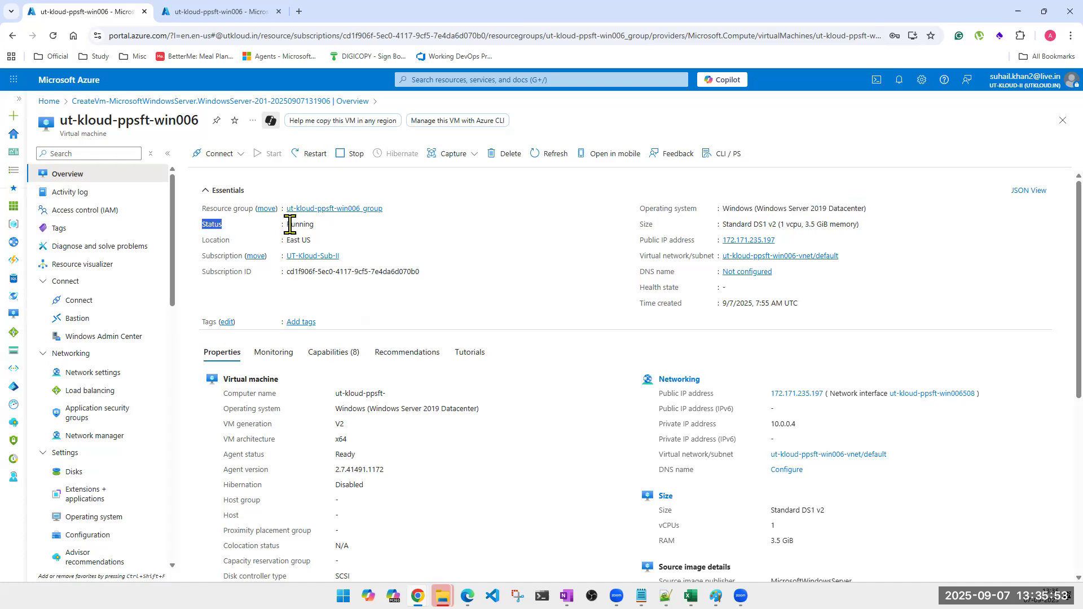
{"action": "double_click", "coordinate": [431, 228]}
{"action": "left_click", "coordinate": [431, 228]}
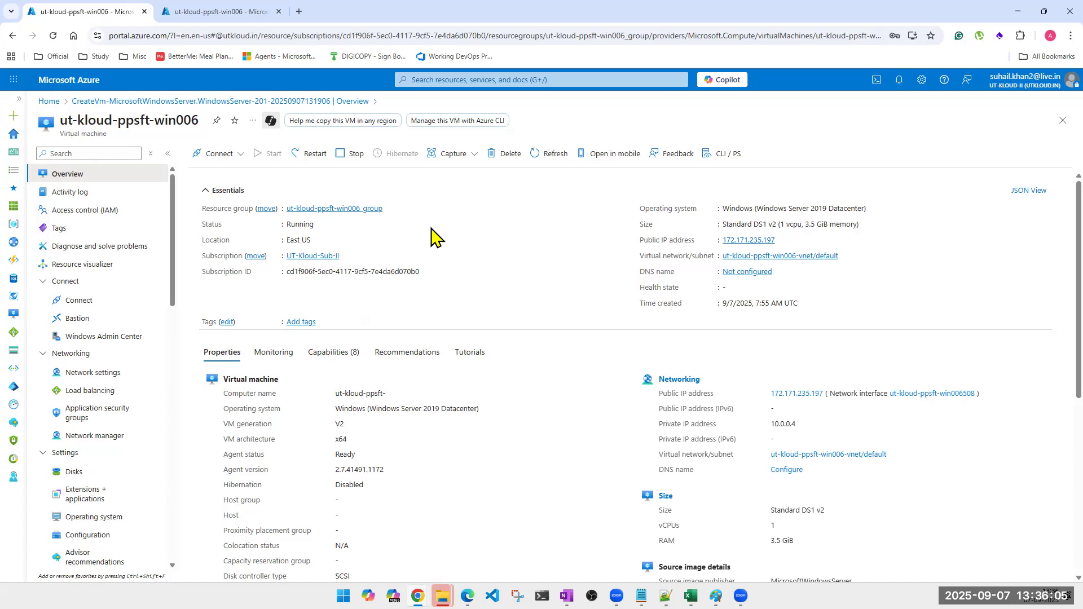
{"action": "double_click", "coordinate": [297, 224]}
{"action": "left_click", "coordinate": [345, 160]}
Cancel a Stop request on the VM and copy the public IP 172.171.235.197.
{"action": "left_click", "coordinate": [345, 162]}
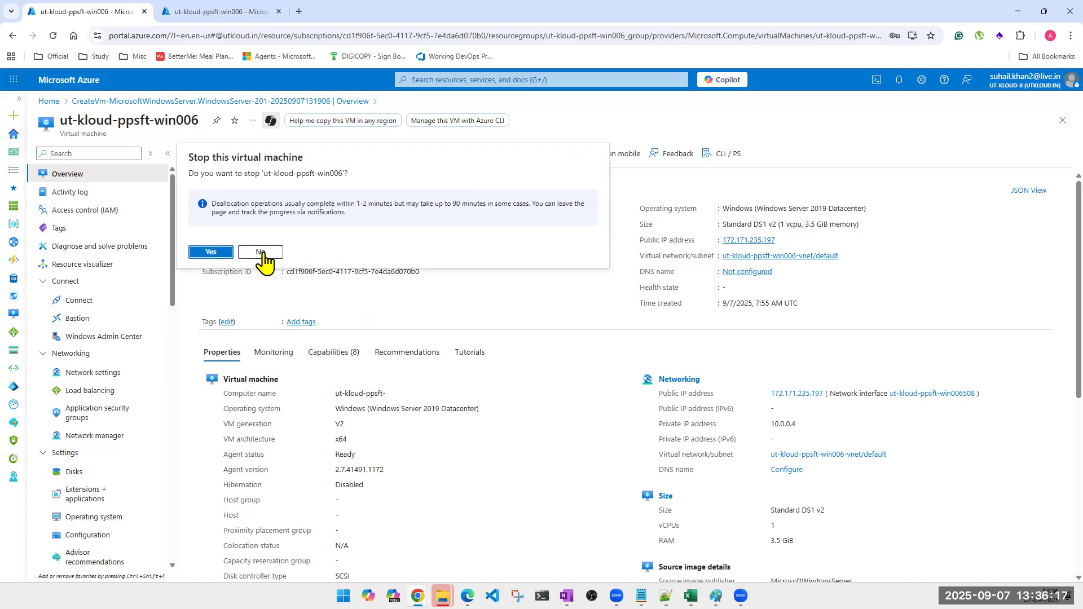
{"action": "key", "text": "Escape"}
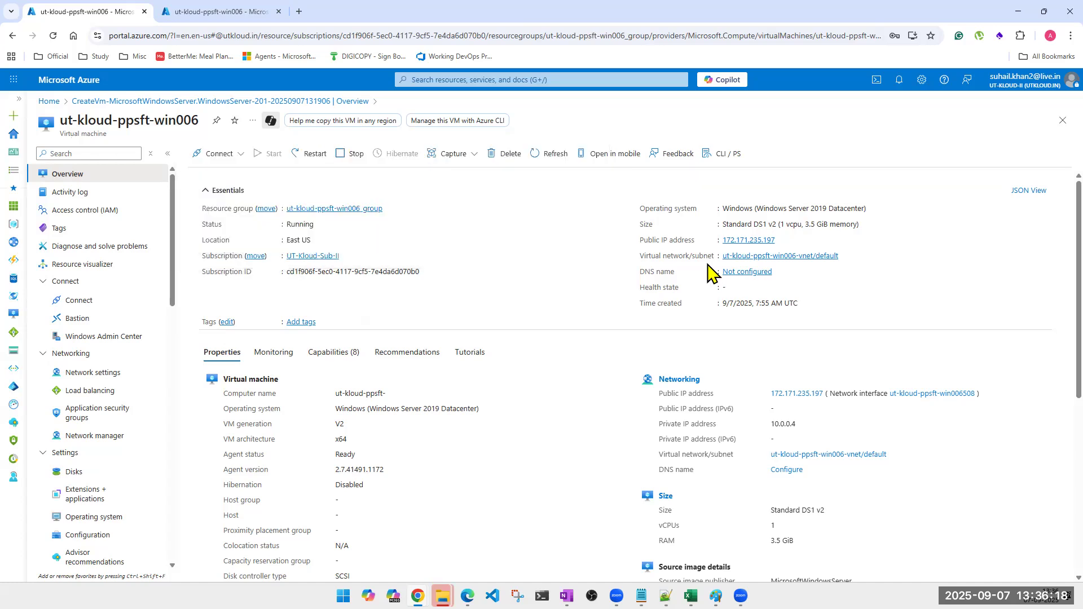
{"action": "left_click", "coordinate": [782, 239]}
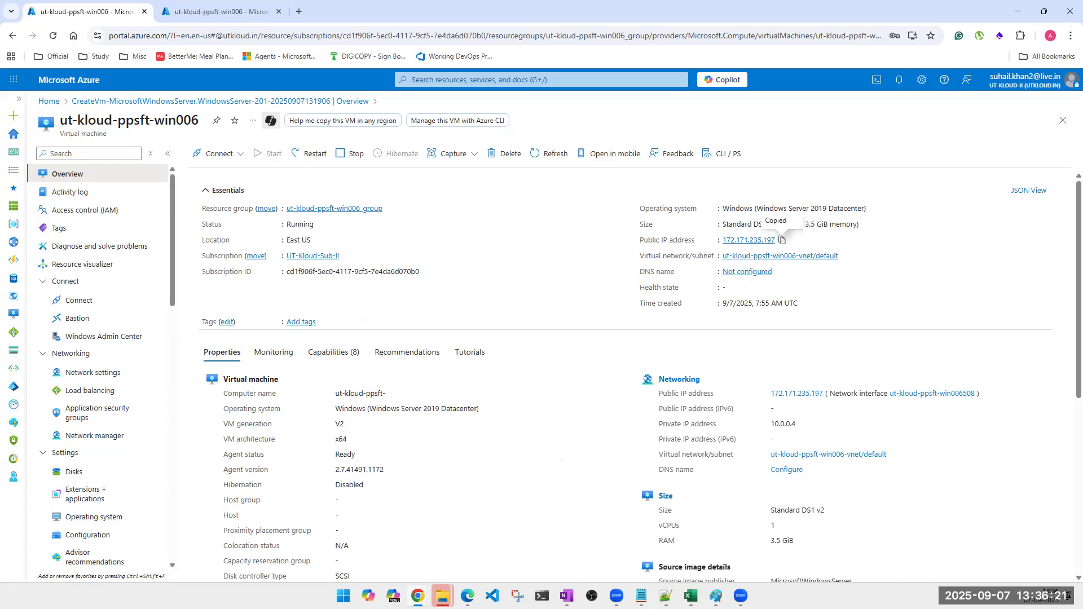
{"action": "key", "text": "super+r"}
Launch Remote Desktop Connection by searching 'rdp' in the Start menu.
{"action": "key", "text": "super"}
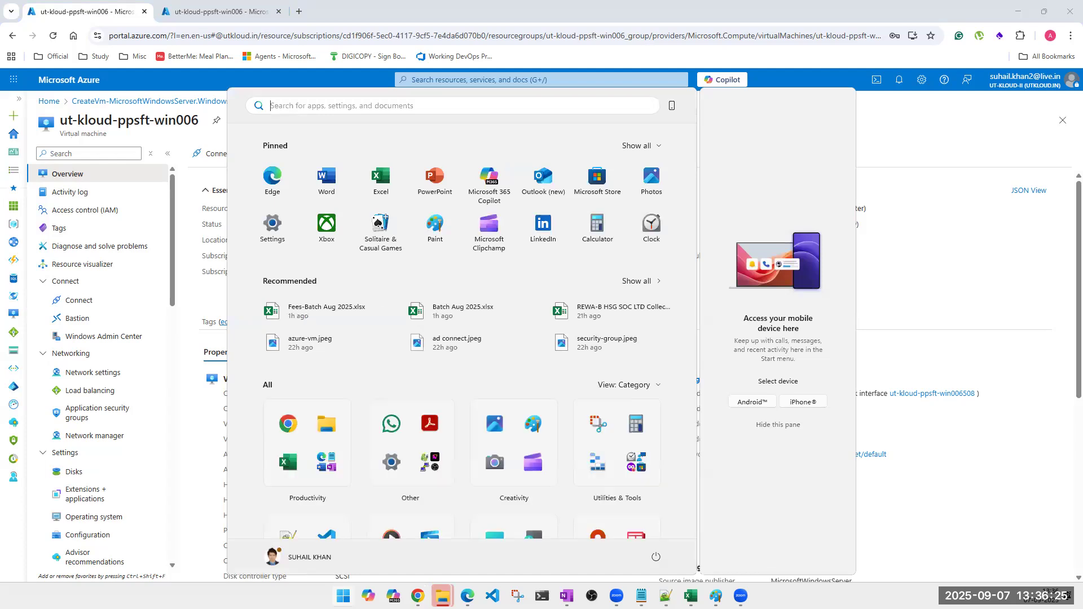
{"action": "type", "text": "msts"}
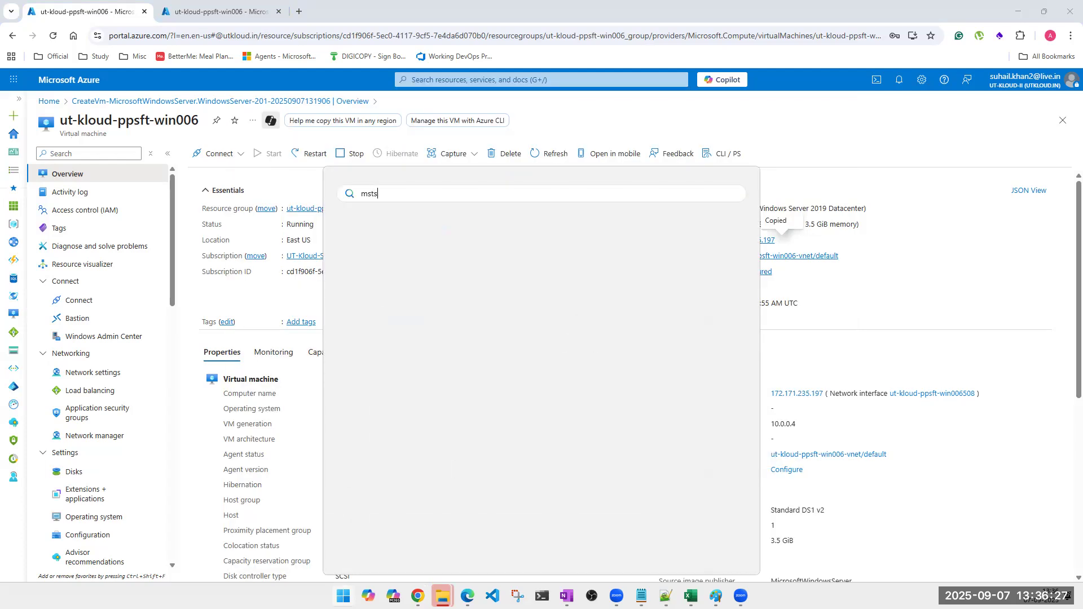
{"action": "type", "text": "c"}
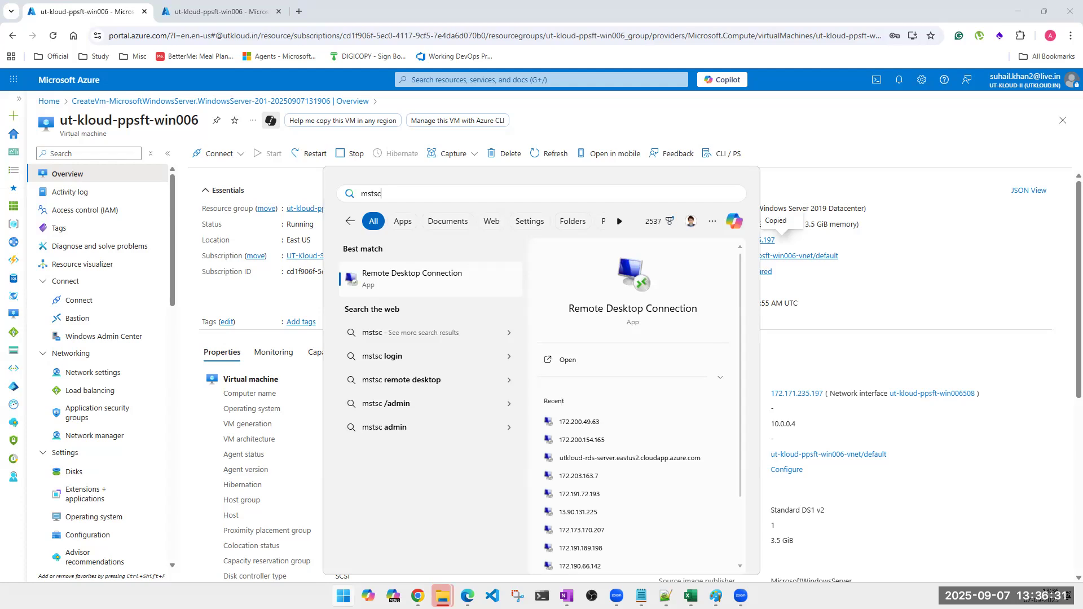
{"action": "key", "text": "Return"}
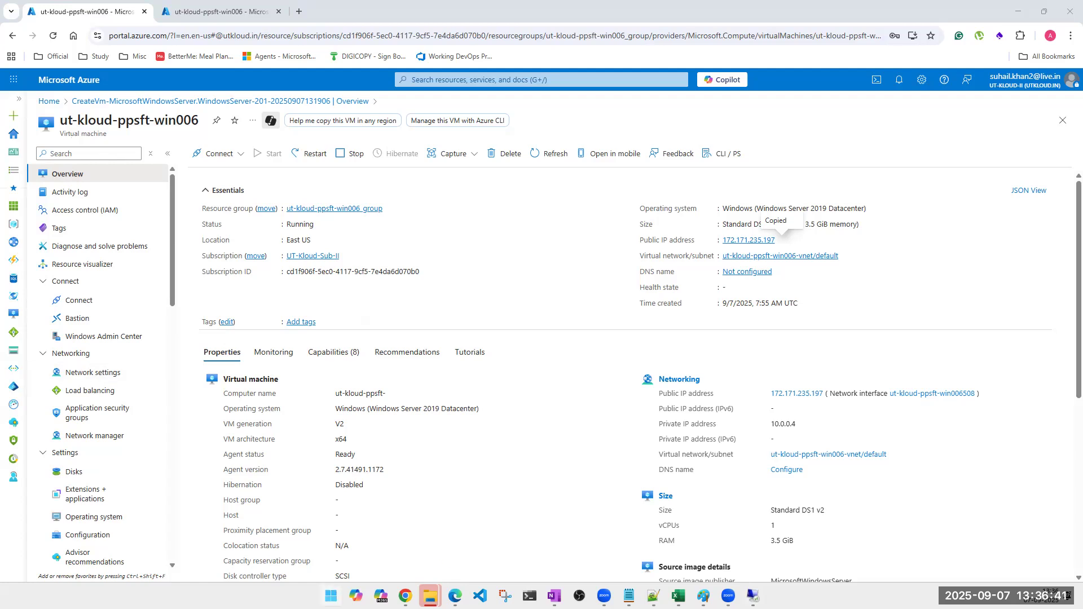
{"action": "left_click", "coordinate": [332, 596]}
{"action": "type", "text": "rdp"}
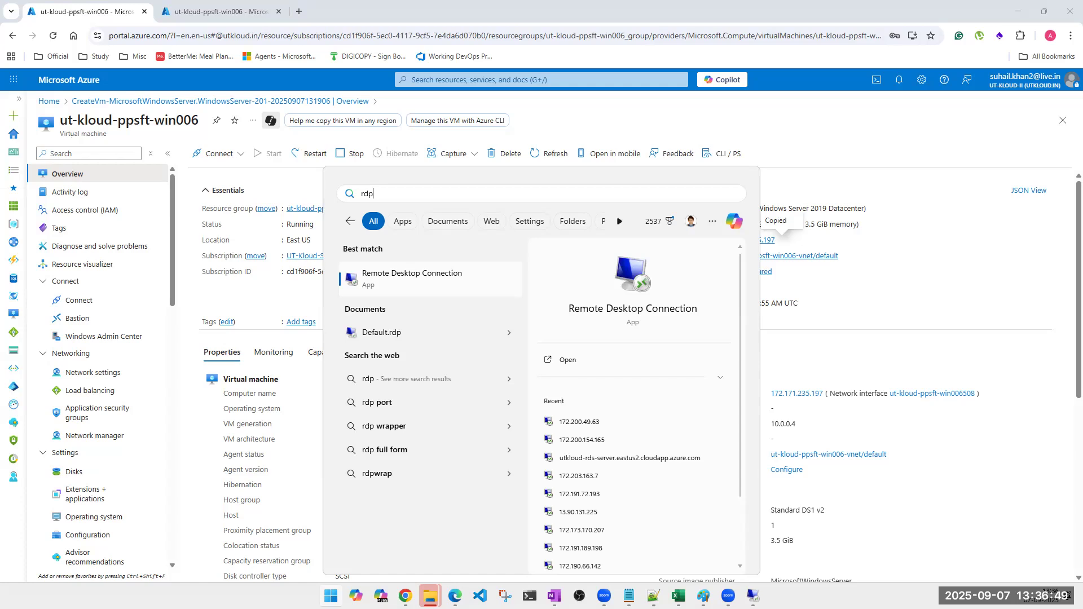
{"action": "key", "text": "Return"}
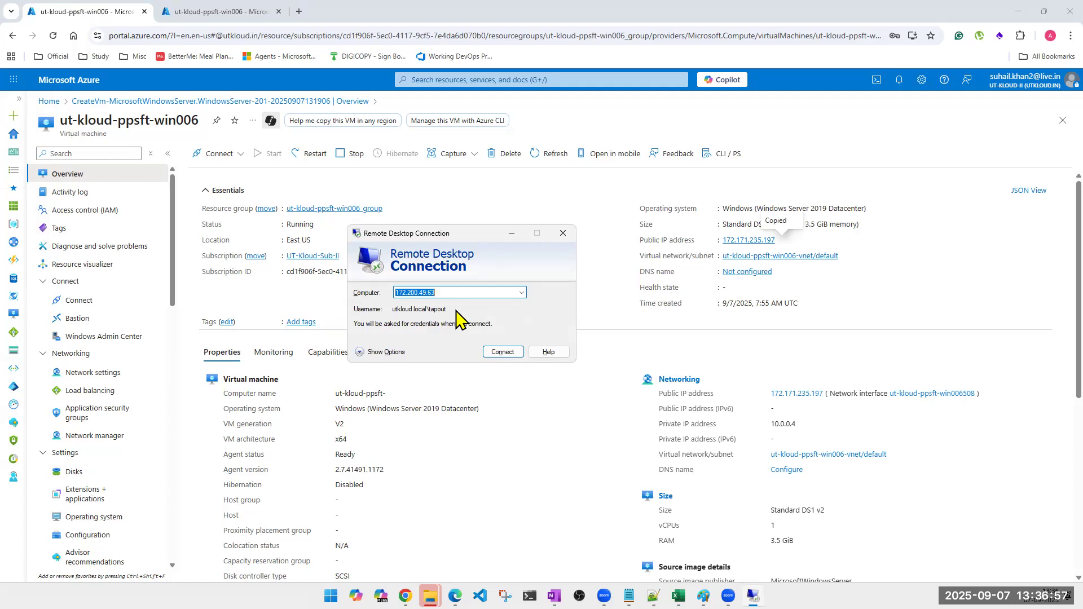
Paste the public IP 172.171.235.197 as the target computer and start connecting.
{"action": "key", "text": "ctrl+v"}
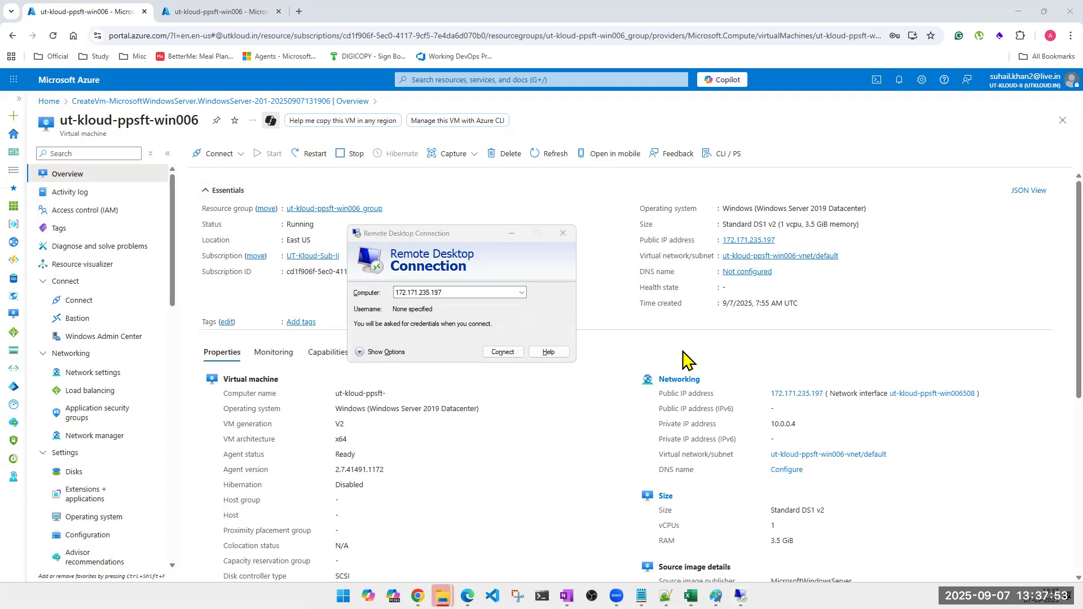
{"action": "double_click", "coordinate": [784, 424]}
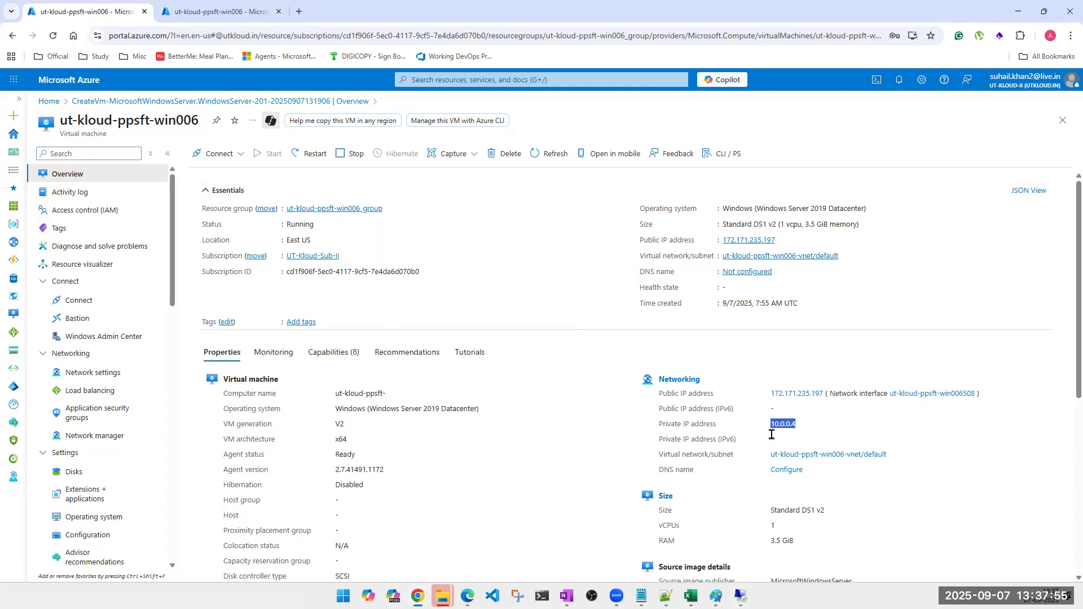
{"action": "left_click", "coordinate": [809, 295]}
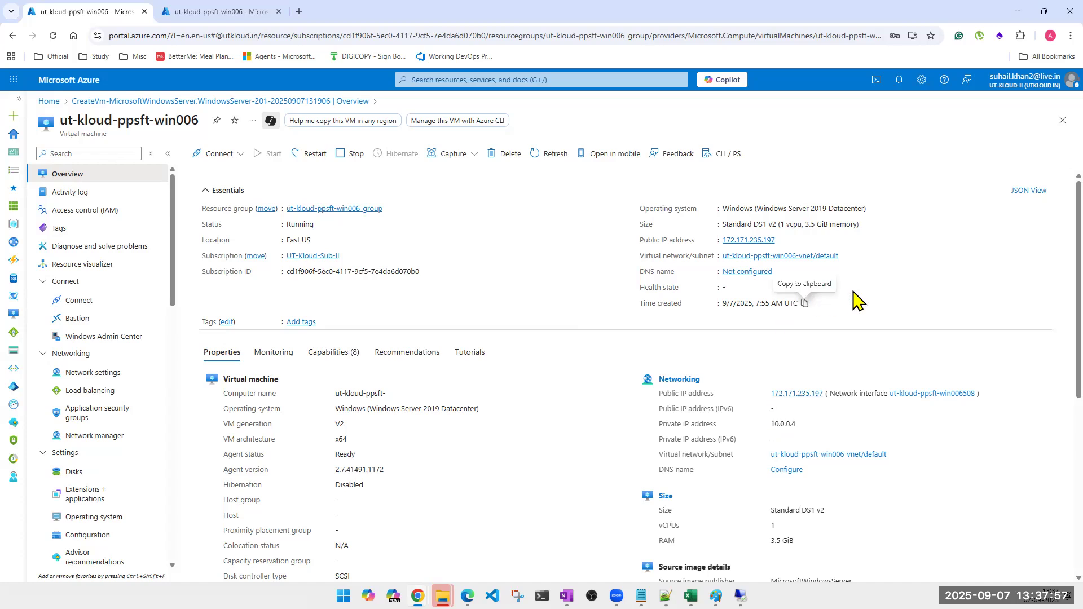
{"action": "left_click", "coordinate": [783, 241]}
{"action": "left_click", "coordinate": [741, 597]}
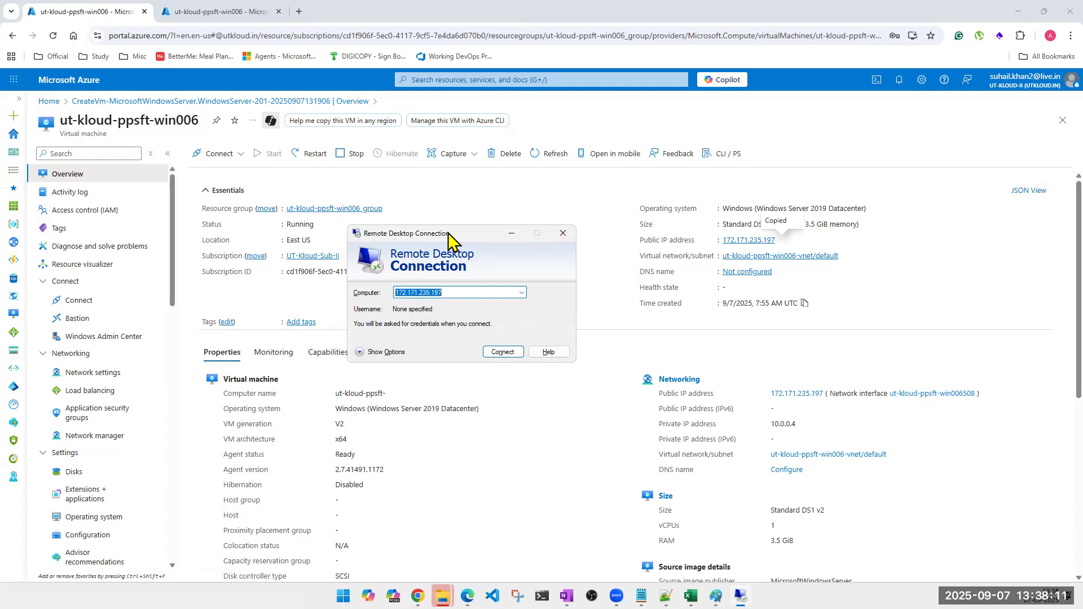
{"action": "left_click_drag", "start_coordinate": [448, 233], "coordinate": [578, 308]}
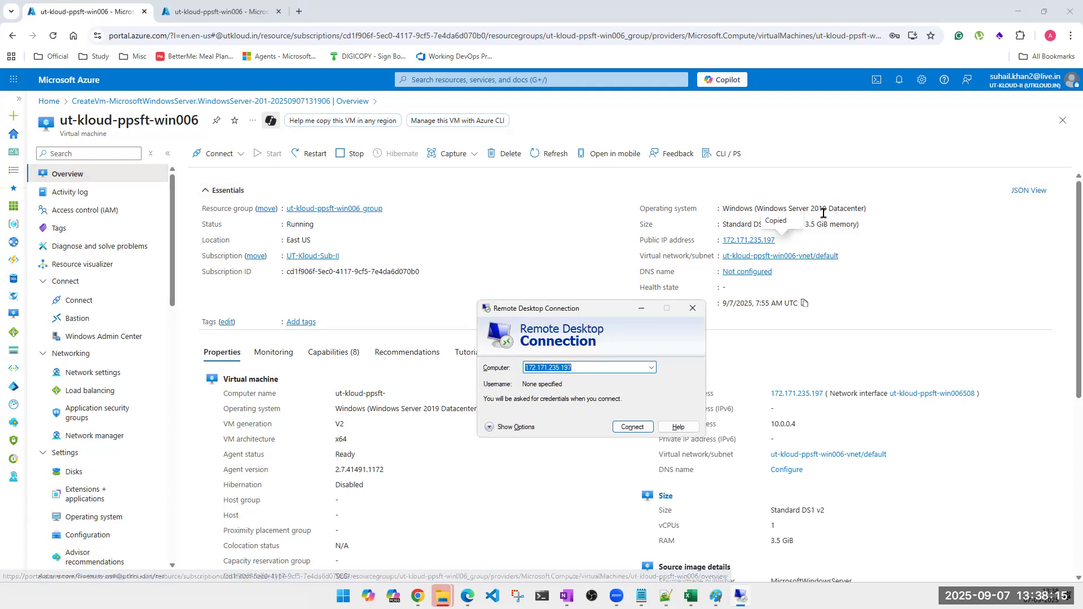
{"action": "left_click", "coordinate": [633, 428]}
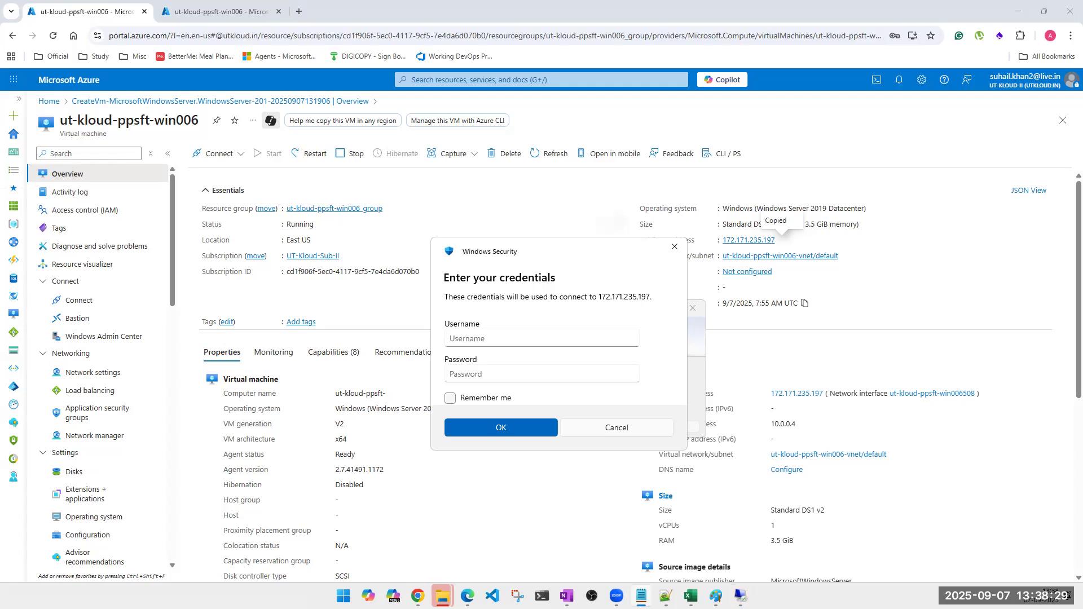
Sign in with the VM's admin username and pasted password, accepting the certificate warning.
{"action": "left_click", "coordinate": [474, 345]}
{"action": "left_click", "coordinate": [475, 338]}
{"action": "type", "text": "tapout"}
{"action": "left_click", "coordinate": [486, 375]}
{"action": "key", "text": "ctrl+v"}
{"action": "left_click", "coordinate": [500, 427]}
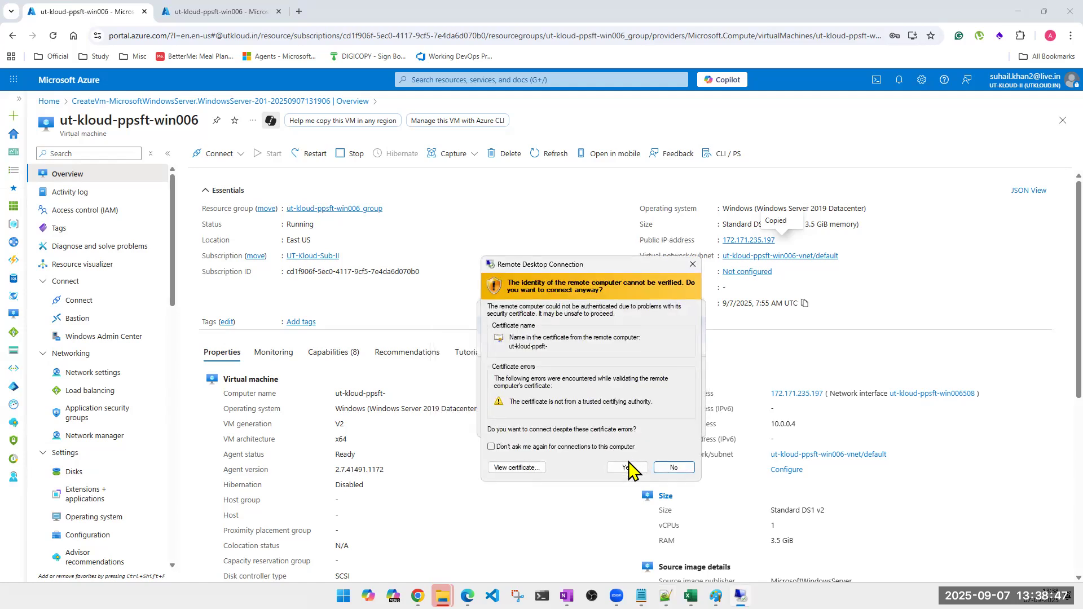
{"action": "left_click", "coordinate": [627, 468]}
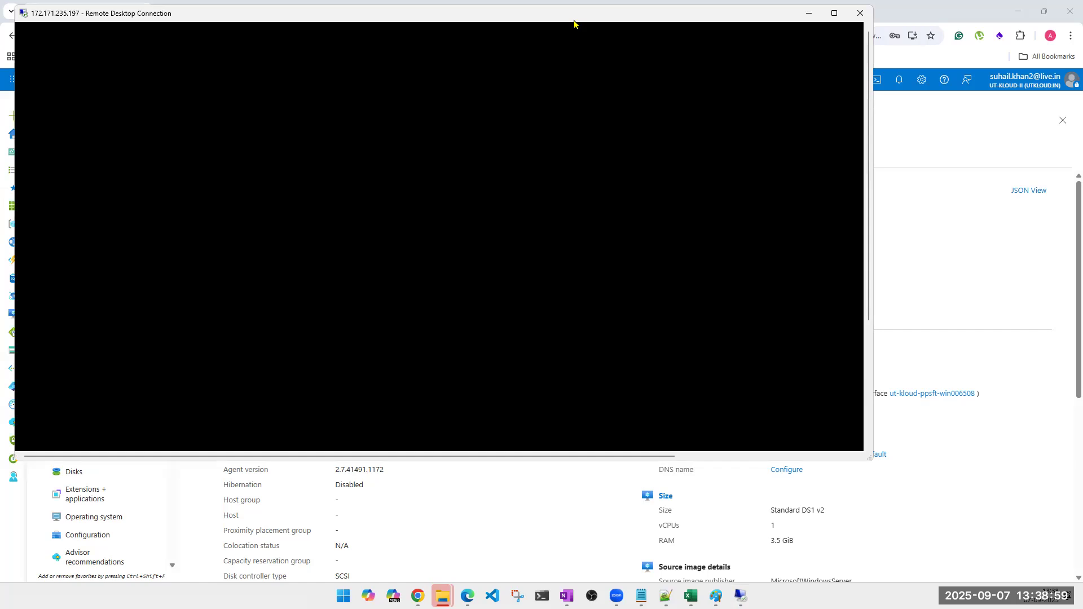
Move the remote session window aside and open the VM's Disks page.
{"action": "left_click_drag", "start_coordinate": [574, 20], "coordinate": [740, 262]}
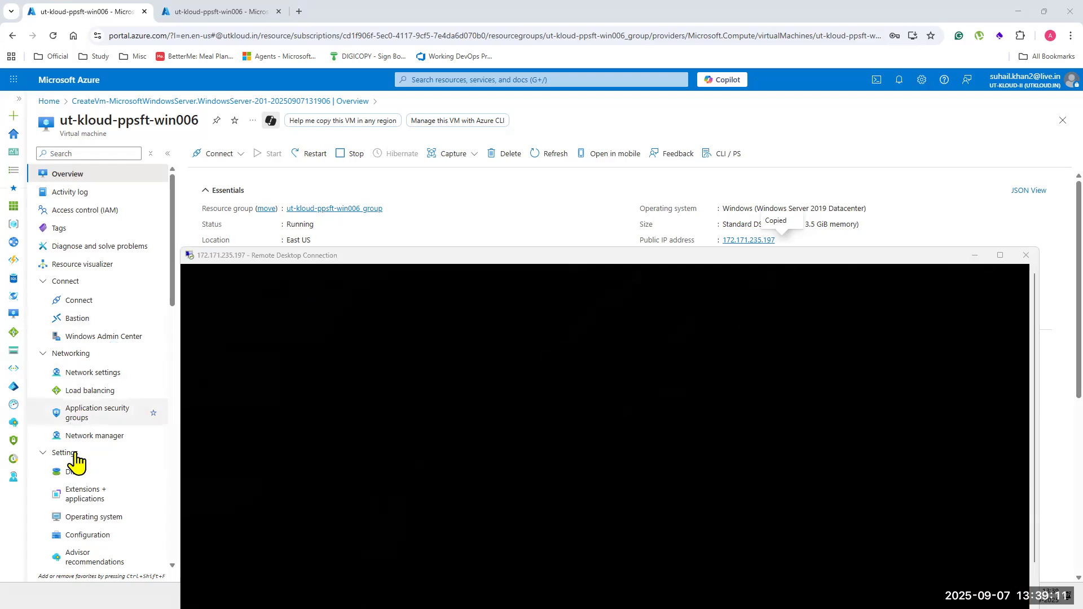
{"action": "left_click", "coordinate": [79, 481]}
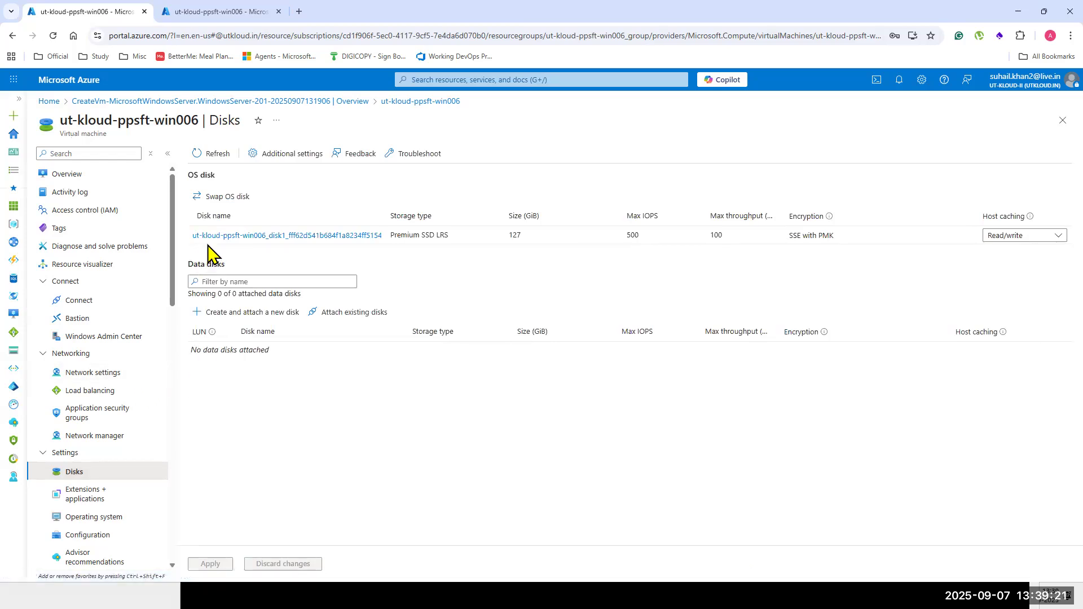
{"action": "double_click", "coordinate": [514, 235]}
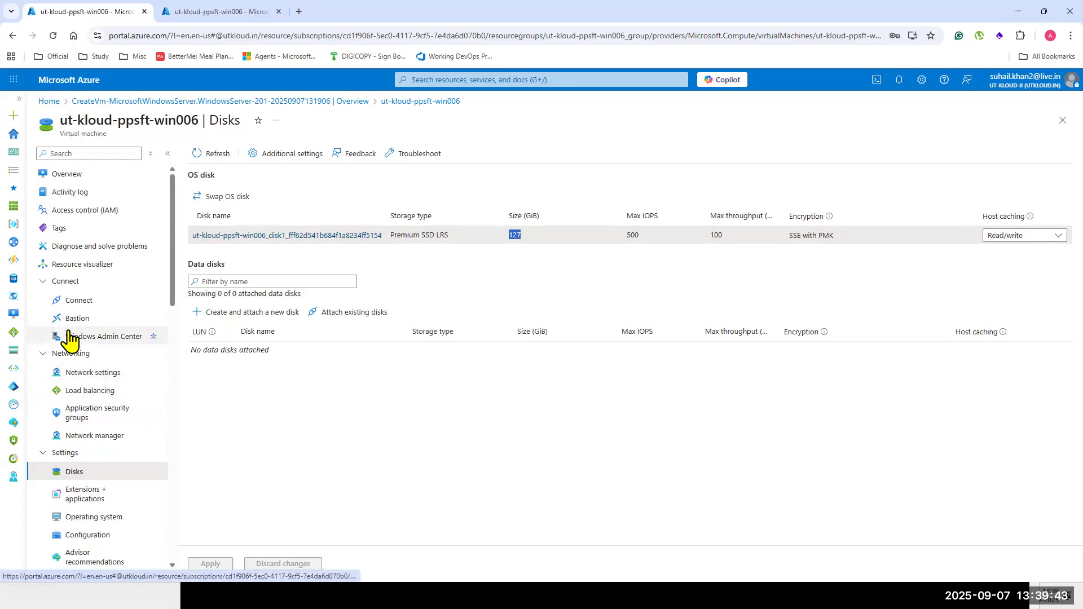
Back on the VM Overview, highlight the vCPUs count and 3.5 GiB RAM under Size.
{"action": "left_click", "coordinate": [59, 175]}
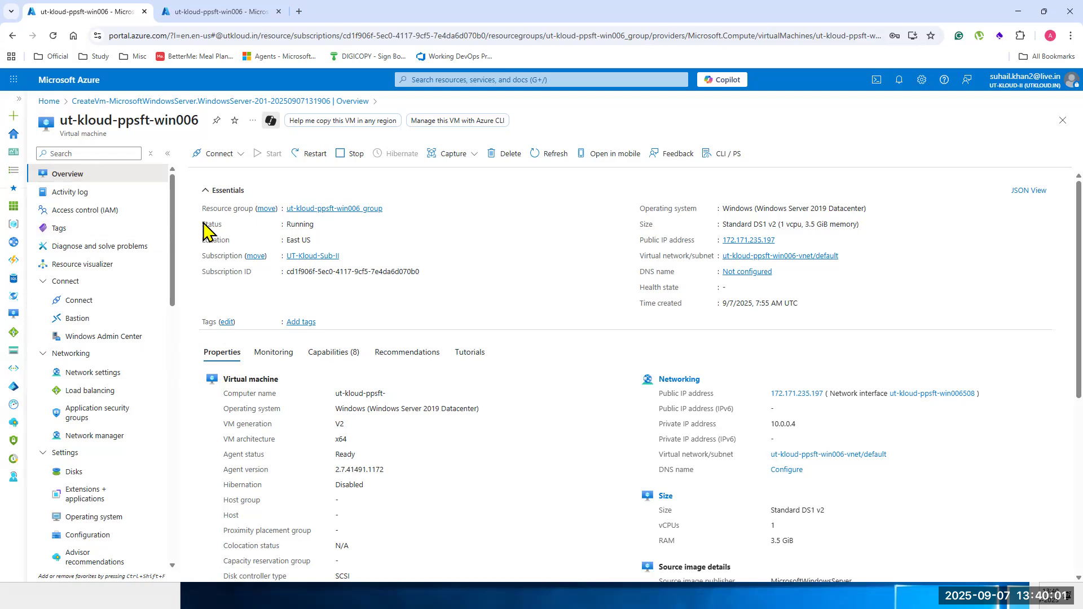
{"action": "left_click", "coordinate": [654, 583]}
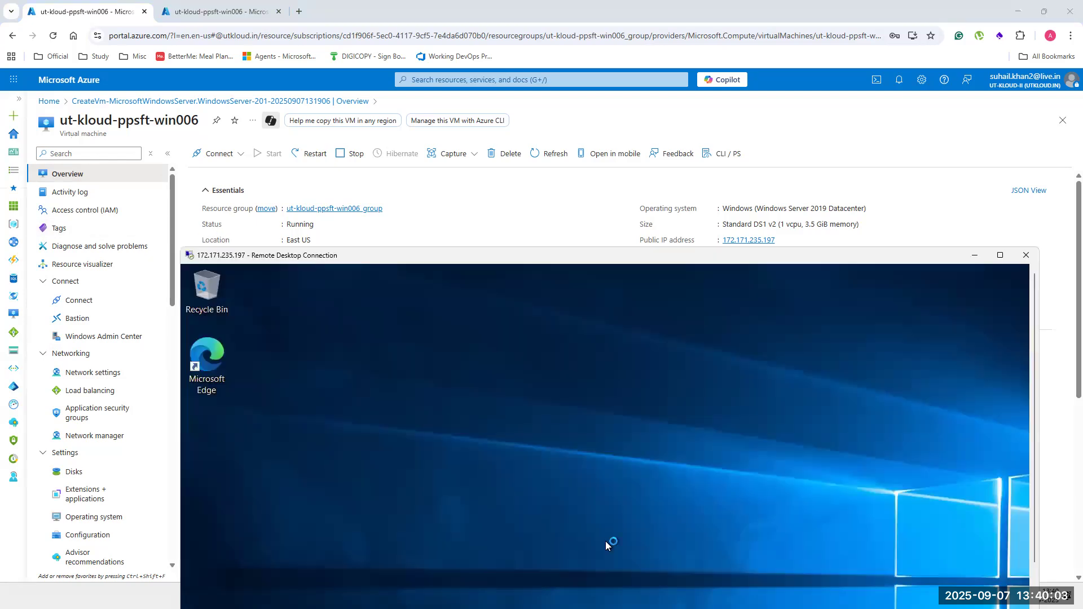
{"action": "left_click", "coordinate": [489, 234]}
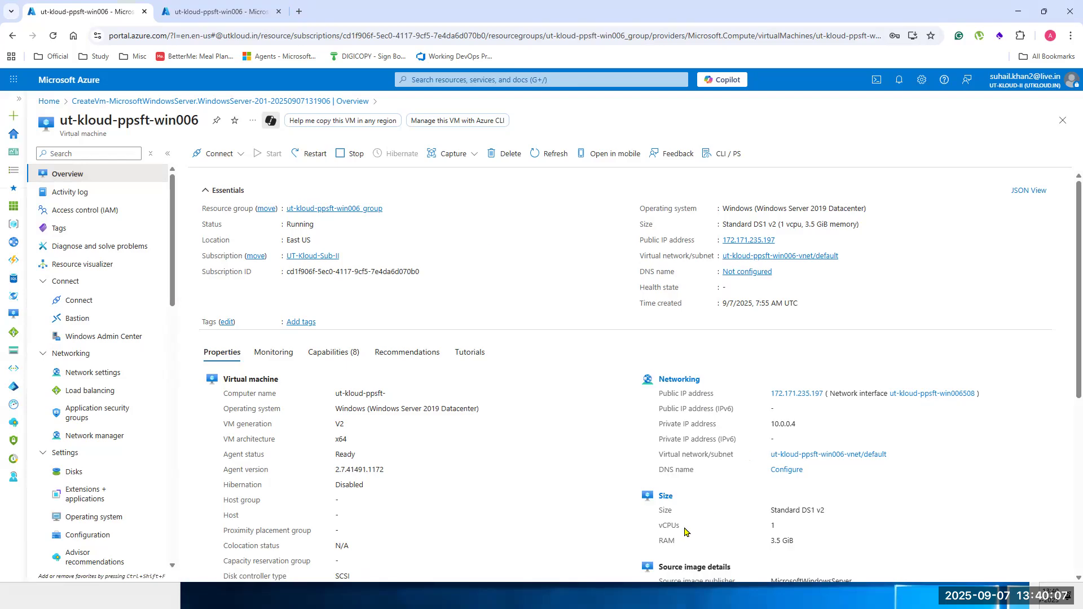
{"action": "left_click_drag", "start_coordinate": [685, 527], "coordinate": [788, 523]}
{"action": "key", "text": "alt+Tab"}
{"action": "left_click_drag", "start_coordinate": [663, 541], "coordinate": [803, 544]}
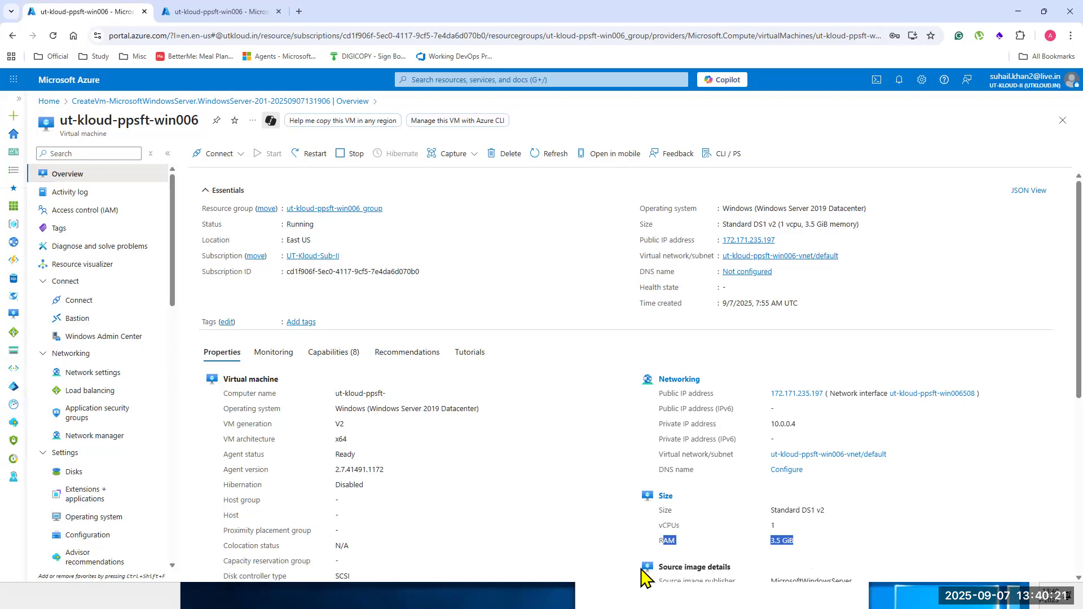
{"action": "key", "text": "alt+Tab"}
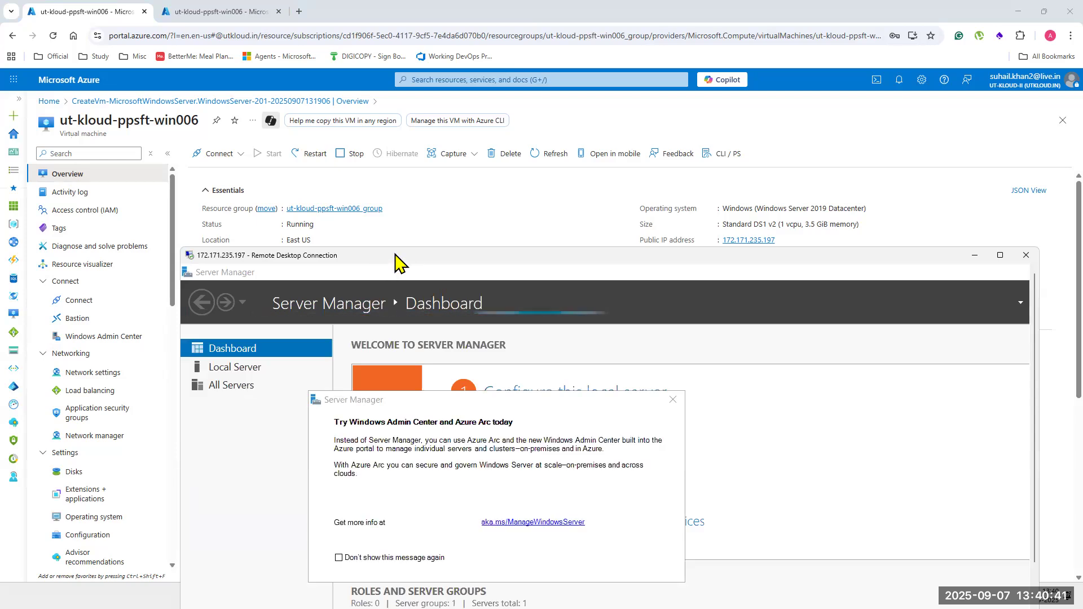
Dismiss the Azure Arc popup, close Server Manager, and shut down the remote Windows Server.
{"action": "left_click_drag", "start_coordinate": [395, 257], "coordinate": [311, 86]}
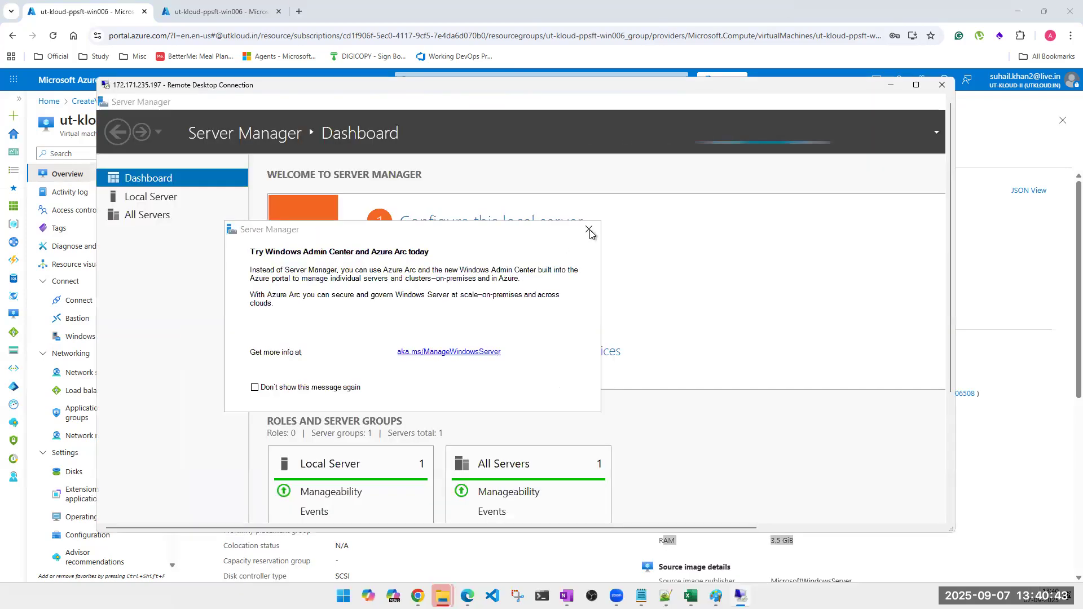
{"action": "left_click", "coordinate": [589, 229]}
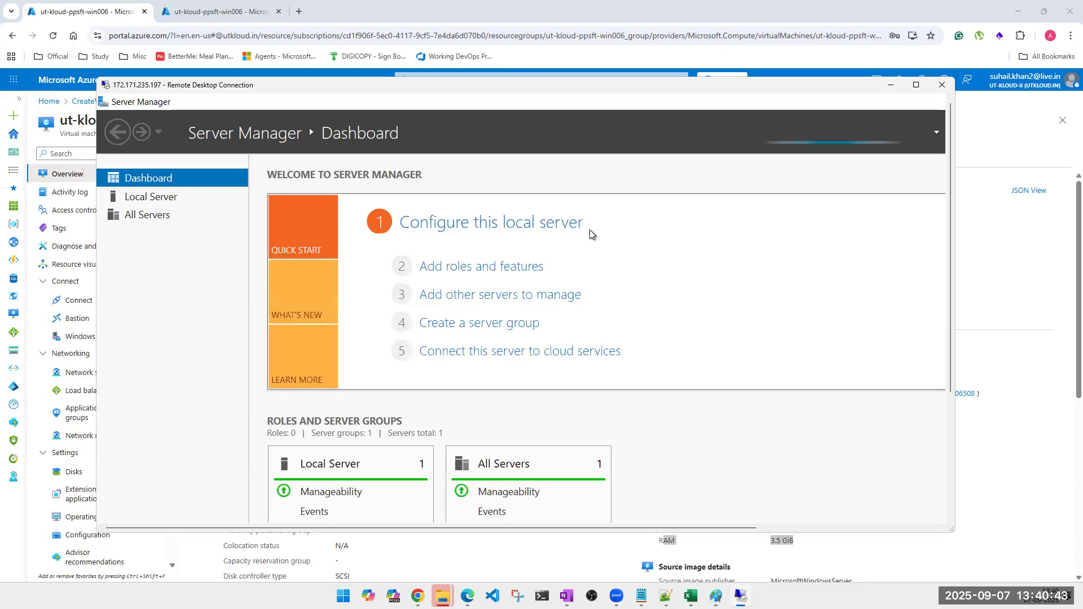
{"action": "double_click", "coordinate": [105, 106]}
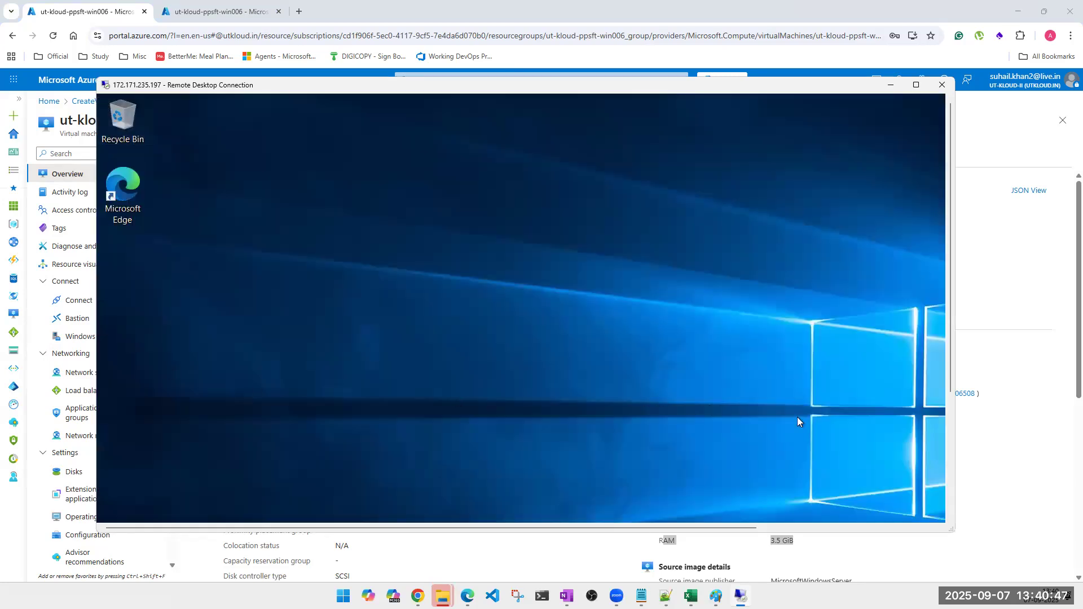
{"action": "left_click_drag", "start_coordinate": [950, 379], "coordinate": [920, 507]}
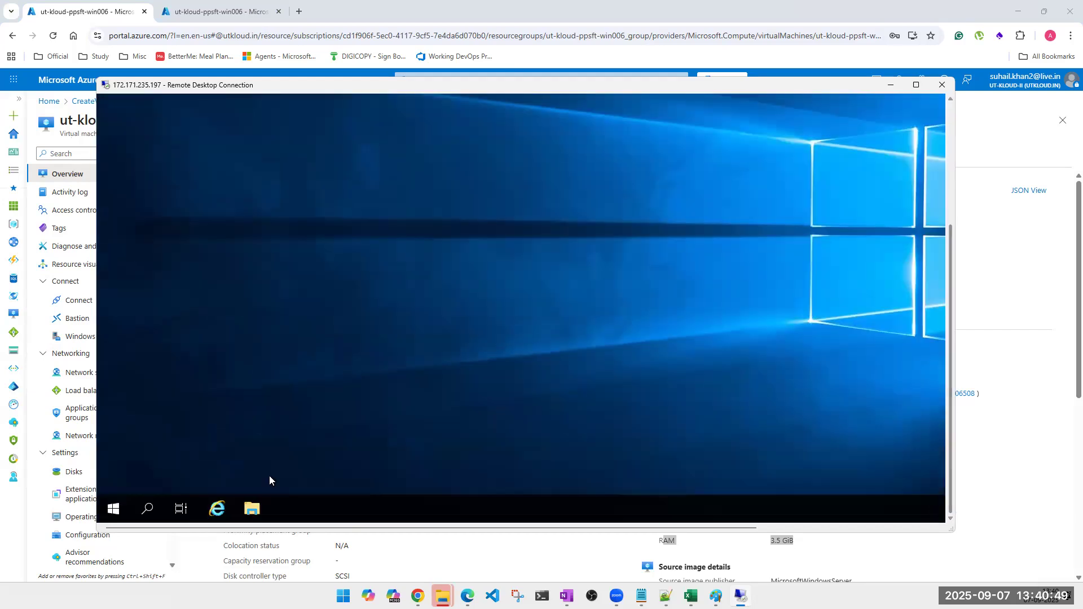
{"action": "left_click", "coordinate": [118, 507]}
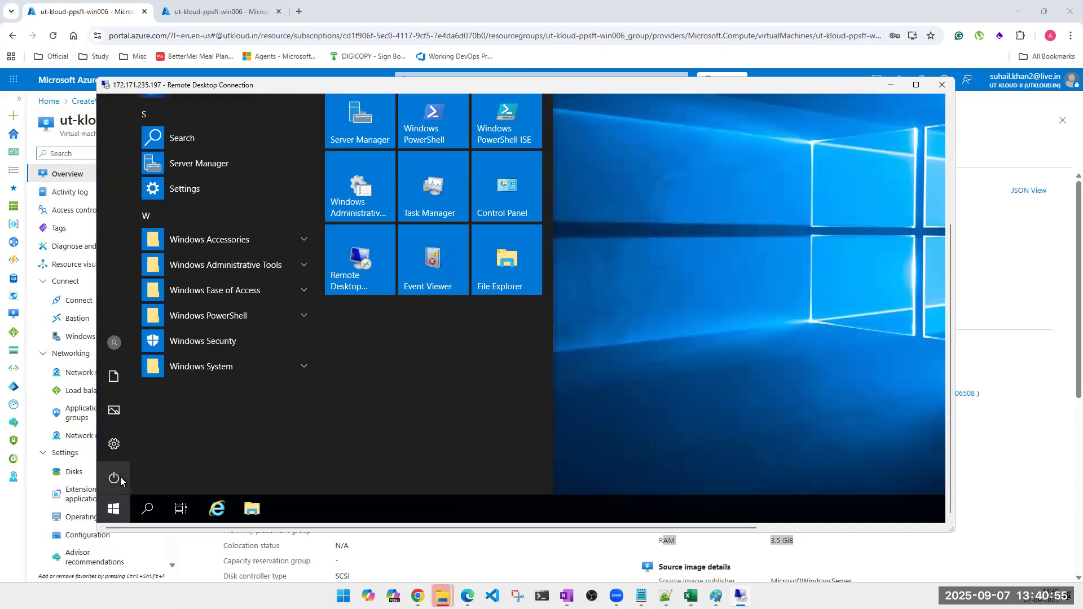
{"action": "left_click", "coordinate": [121, 481]}
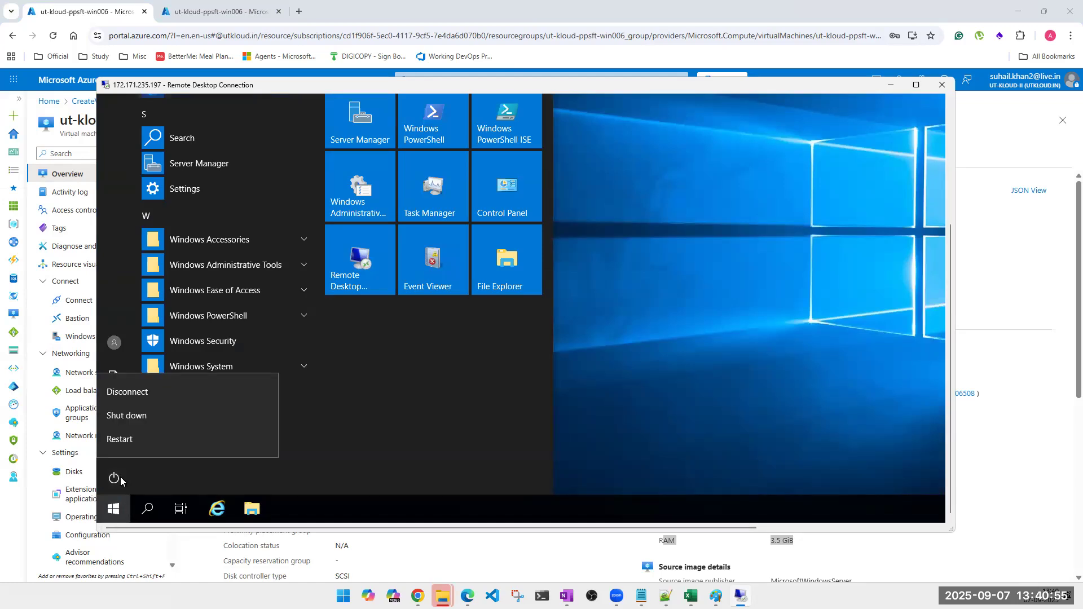
{"action": "left_click", "coordinate": [131, 415]}
{"action": "left_click", "coordinate": [289, 436]}
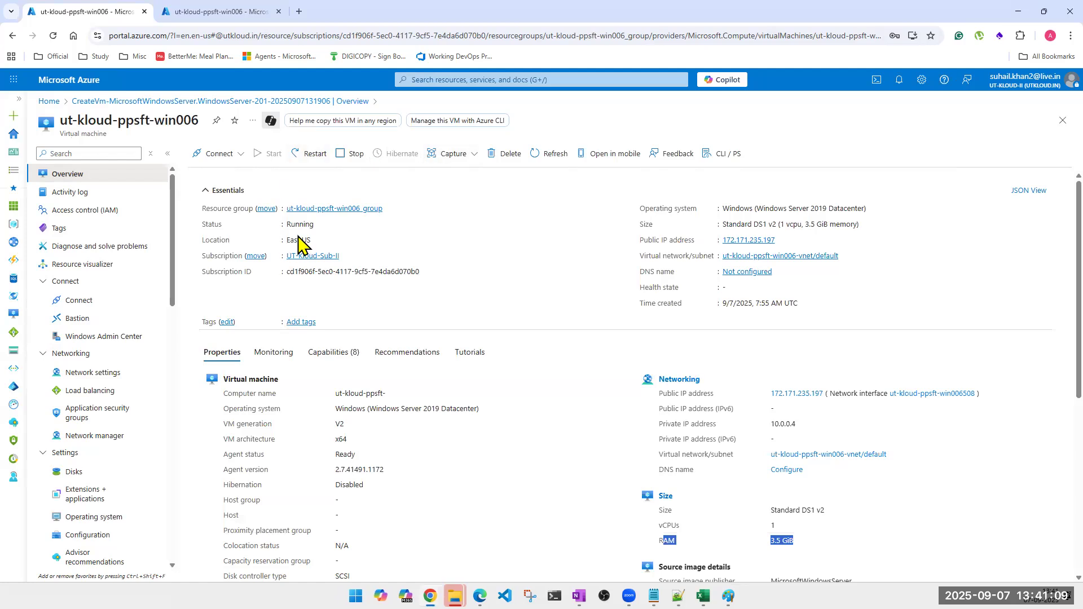
Refresh the Overview until ut-kloud-ppsft-win006's status reads Stopped.
{"action": "left_click", "coordinate": [549, 161]}
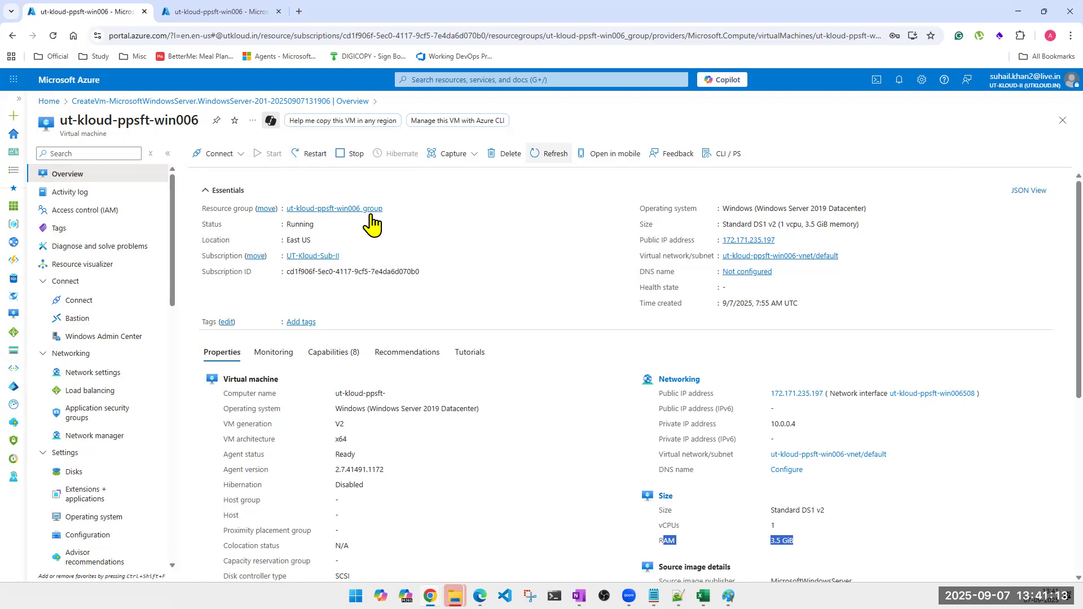
{"action": "left_click", "coordinate": [286, 235]}
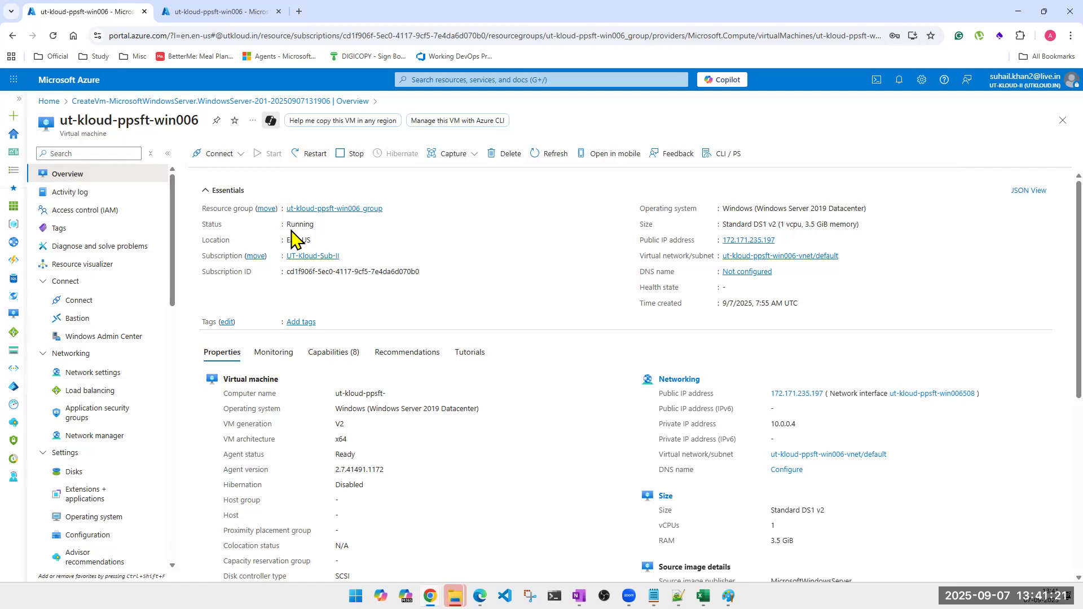
{"action": "left_click", "coordinate": [543, 156]}
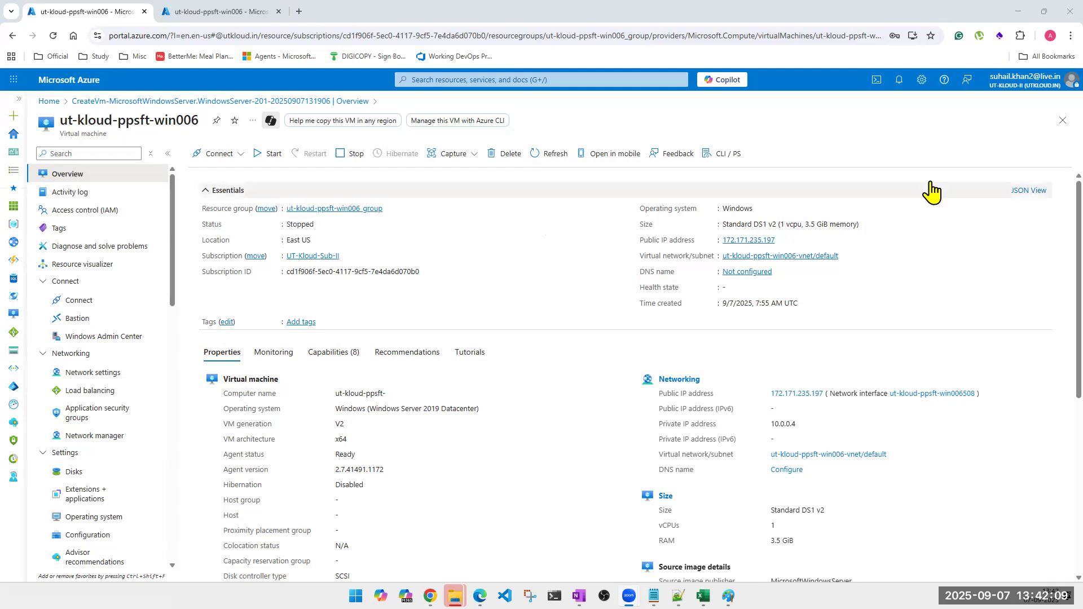
Refresh ut-kloud-ppsft-win006's status and start the stopped VM again.
{"action": "left_click", "coordinate": [556, 155]}
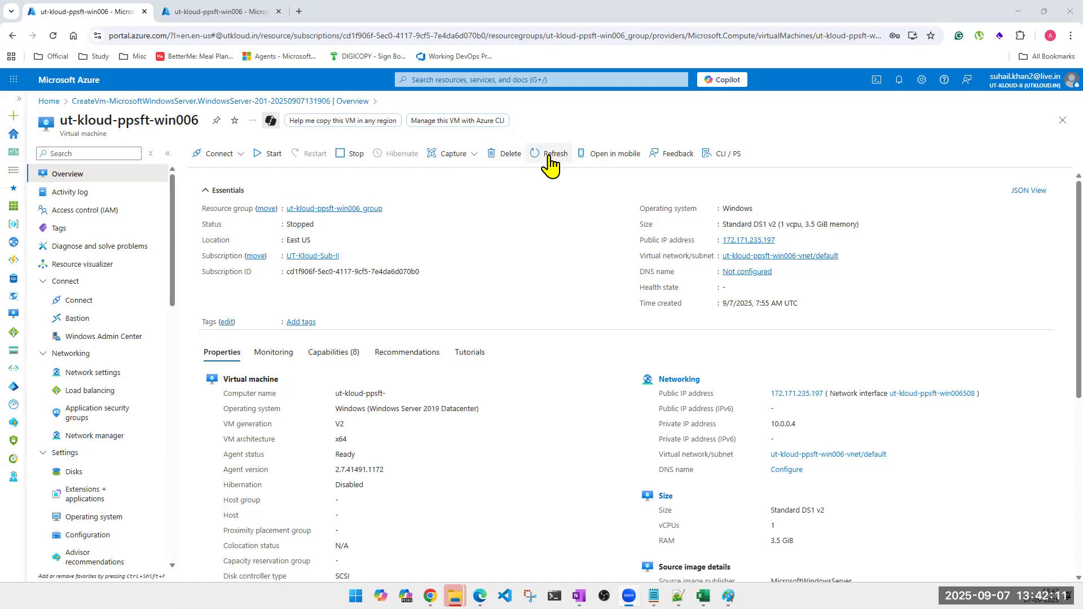
{"action": "left_click", "coordinate": [257, 160]}
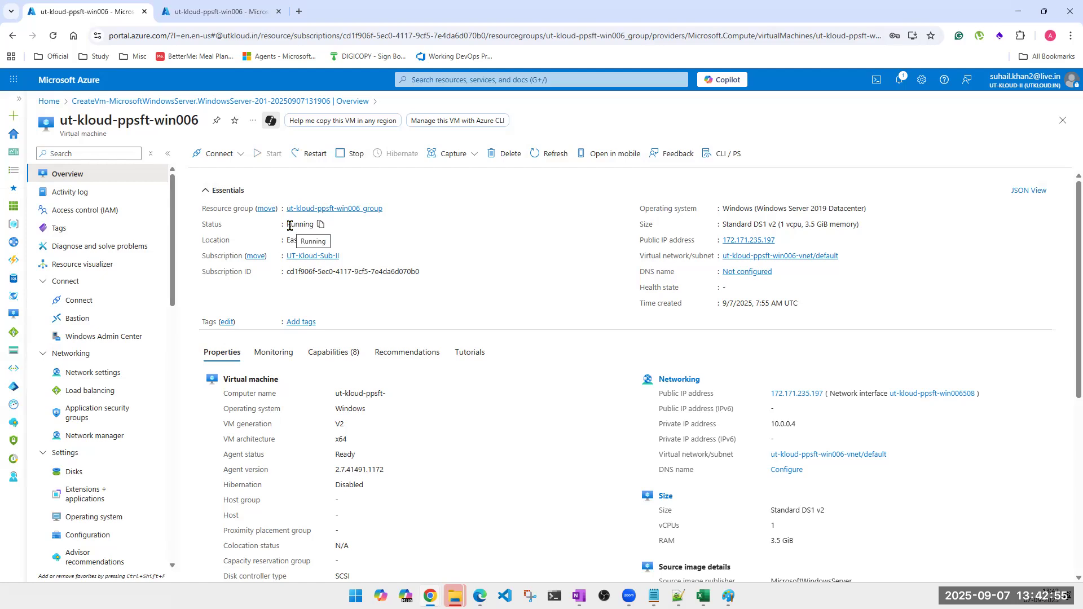
Stop ut-kloud-ppsft-win006, confirm, and refresh until Status reads Stopped (deallocated).
{"action": "left_click", "coordinate": [347, 159]}
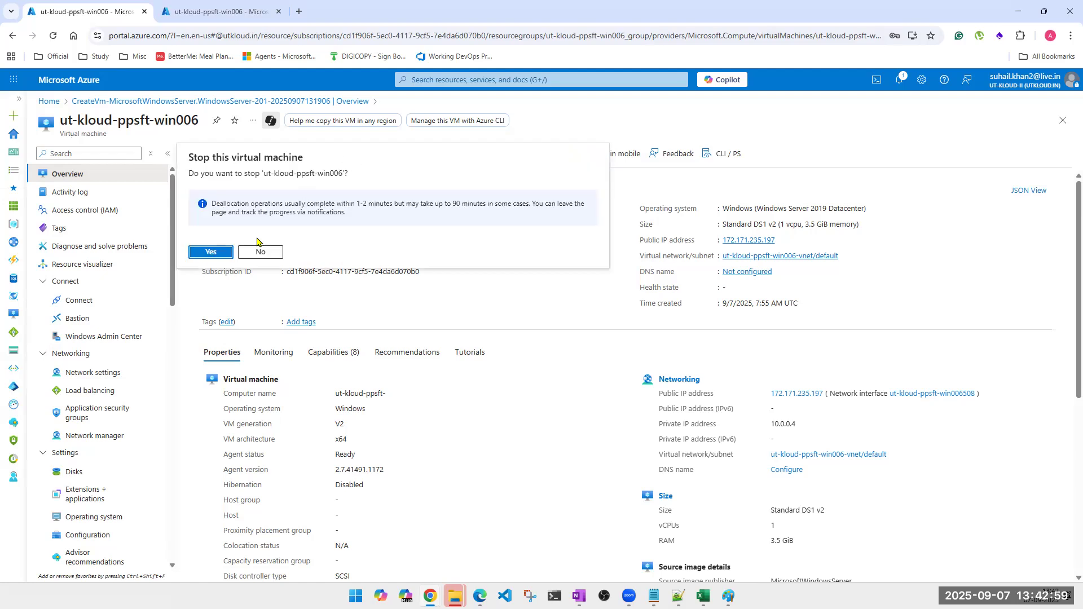
{"action": "left_click", "coordinate": [208, 251]}
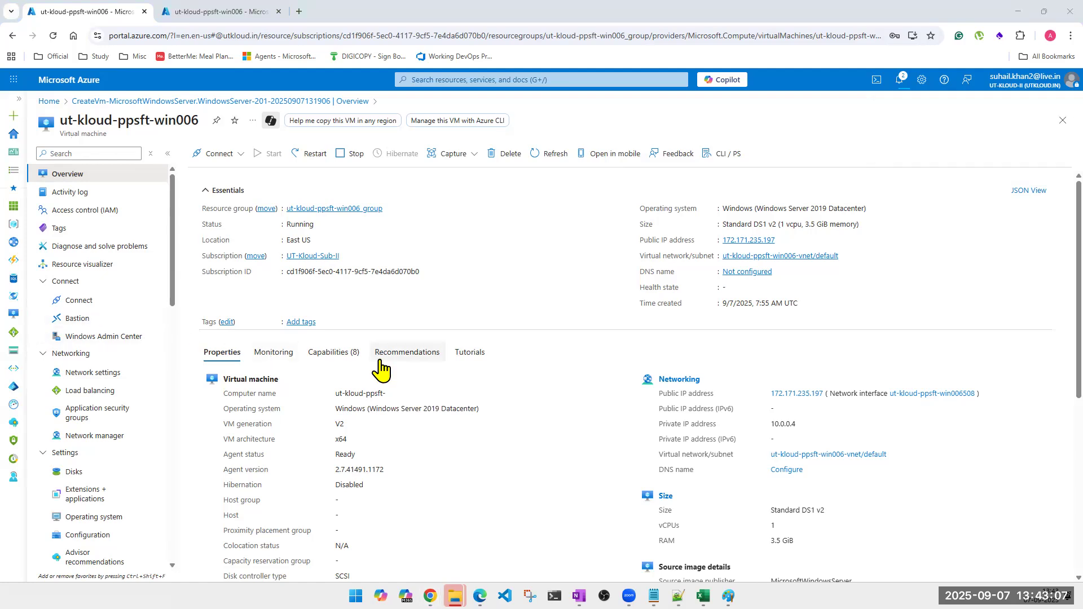
{"action": "left_click", "coordinate": [542, 152]}
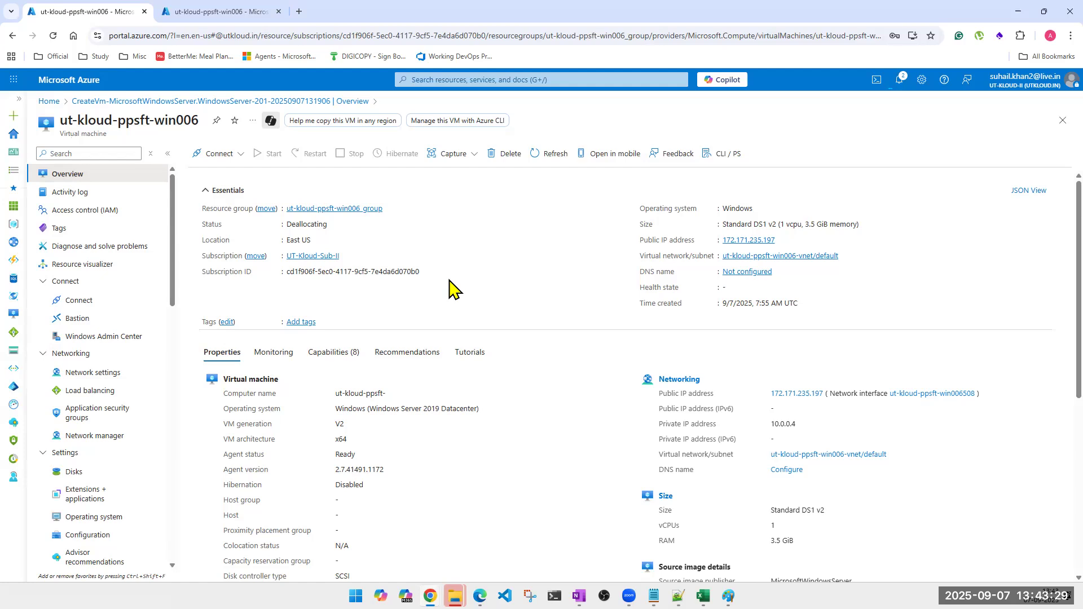
{"action": "left_click", "coordinate": [553, 158]}
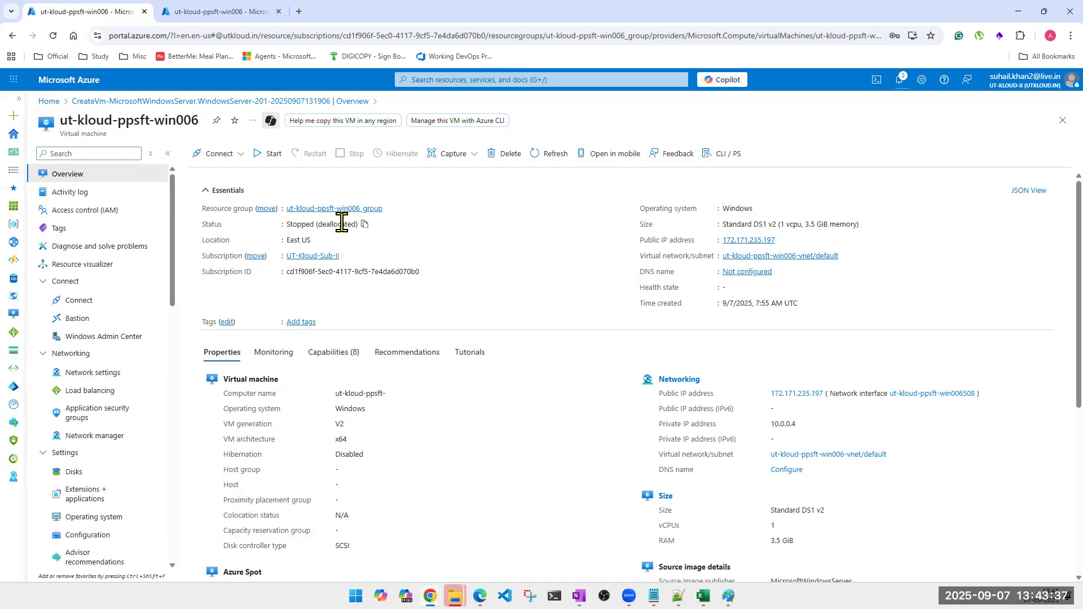
{"action": "triple_click", "coordinate": [341, 224]}
{"action": "left_click", "coordinate": [425, 223]}
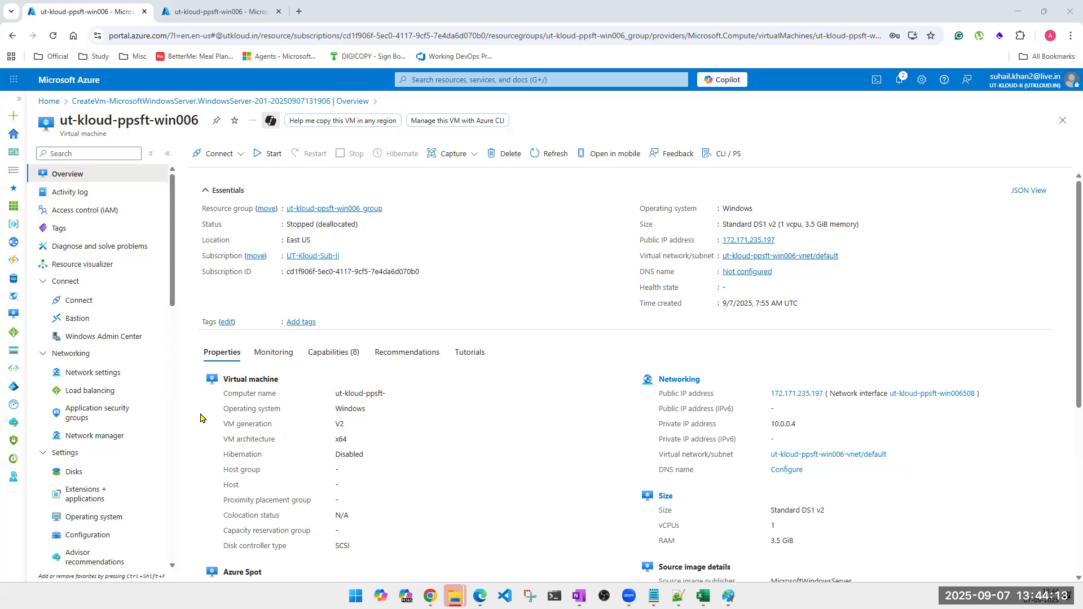
{"action": "left_click", "coordinate": [76, 474]}
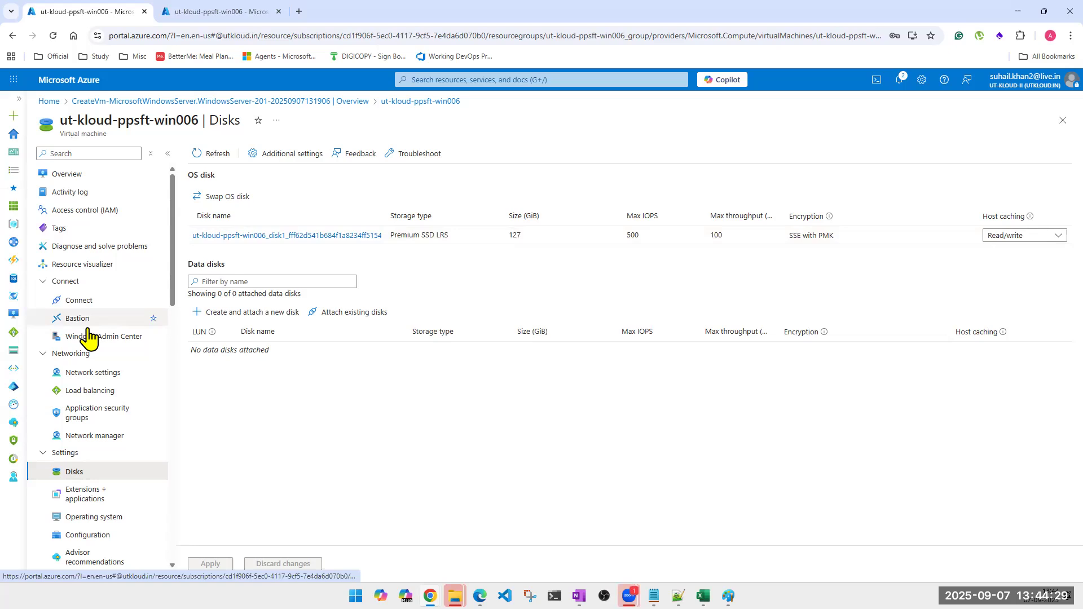
{"action": "left_click", "coordinate": [72, 181]}
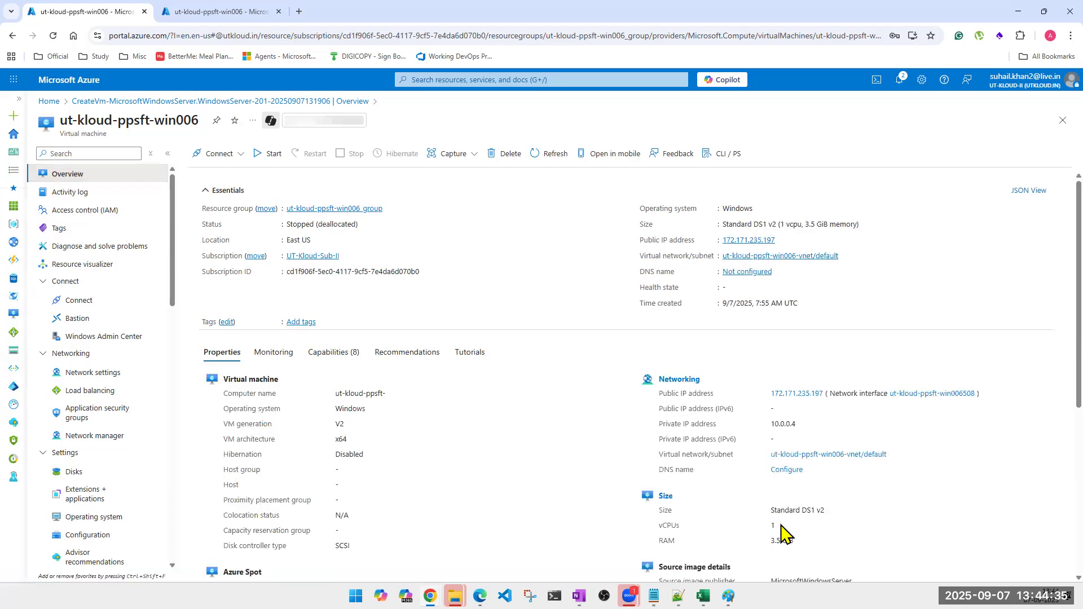
{"action": "left_click_drag", "start_coordinate": [800, 553], "coordinate": [776, 530]}
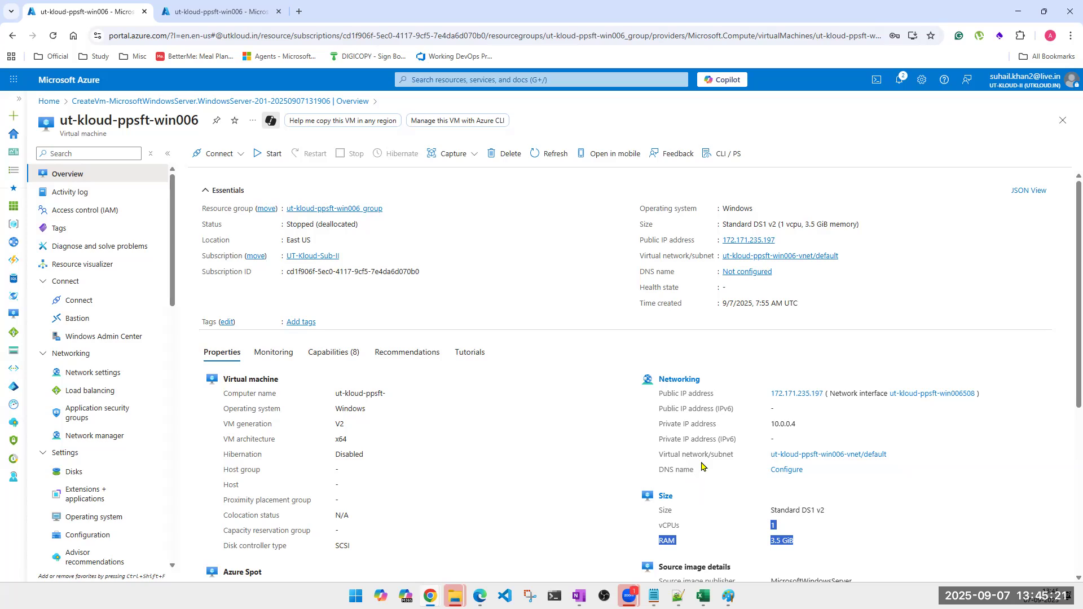
{"action": "left_click", "coordinate": [798, 543]}
{"action": "left_click_drag", "start_coordinate": [798, 543], "coordinate": [769, 526]}
{"action": "left_click_drag", "start_coordinate": [686, 532], "coordinate": [646, 526]}
{"action": "left_click", "coordinate": [784, 538]}
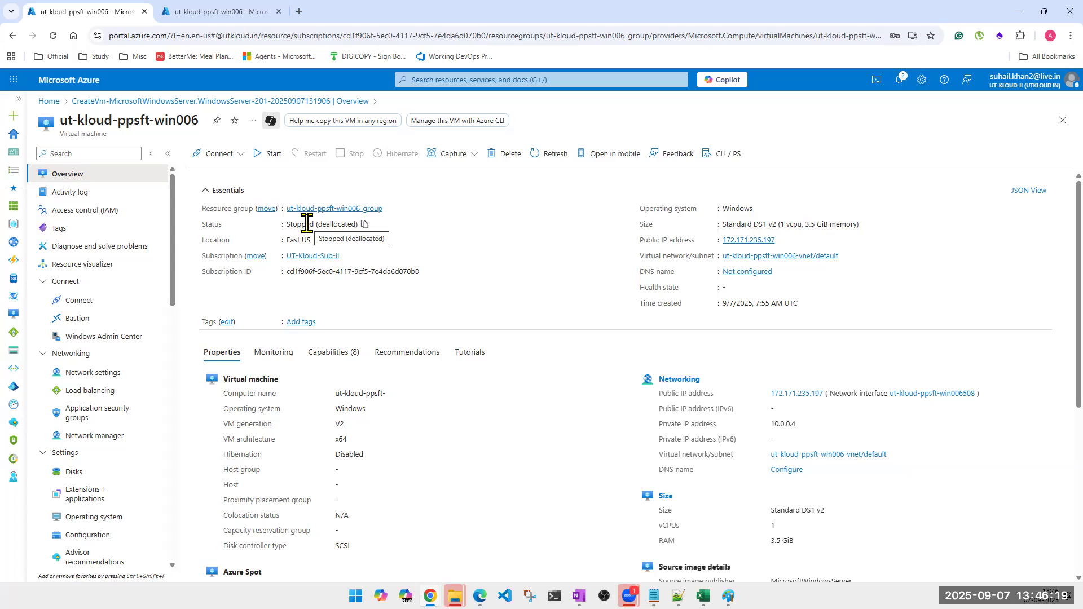
{"action": "mouse_move", "coordinate": [430, 596]}
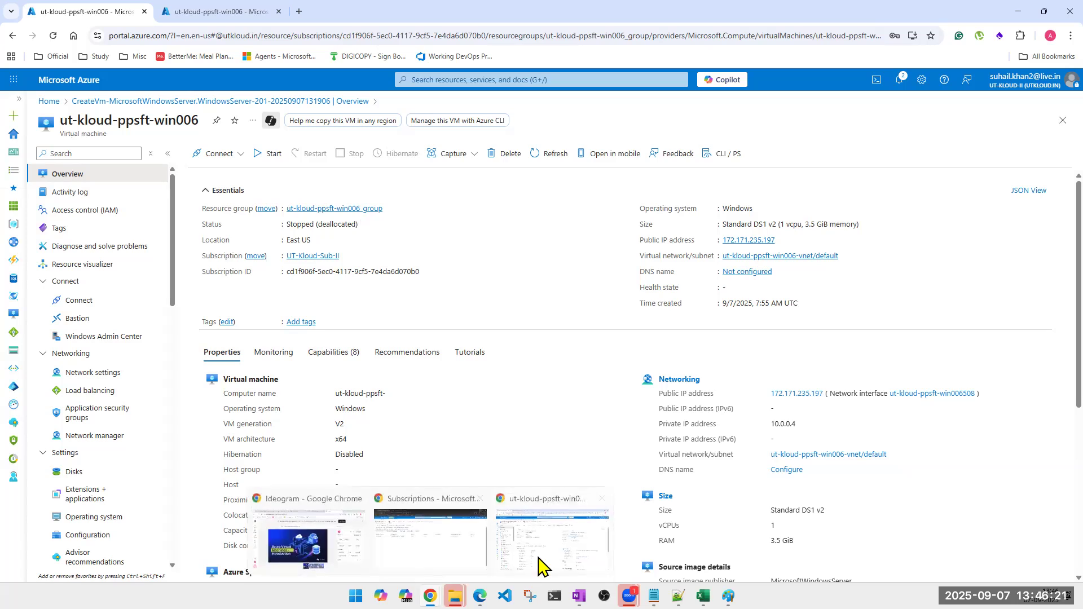
{"action": "left_click", "coordinate": [539, 564]}
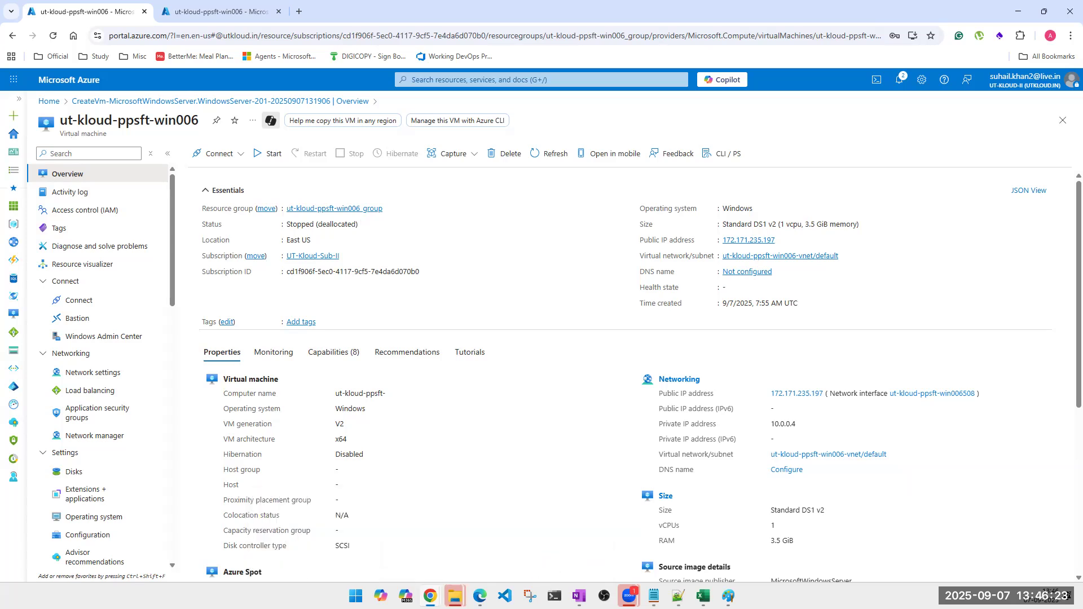
Open the Virtual machines list in the second account's Incognito window.
{"action": "mouse_move", "coordinate": [430, 597]}
{"action": "left_click", "coordinate": [428, 560]}
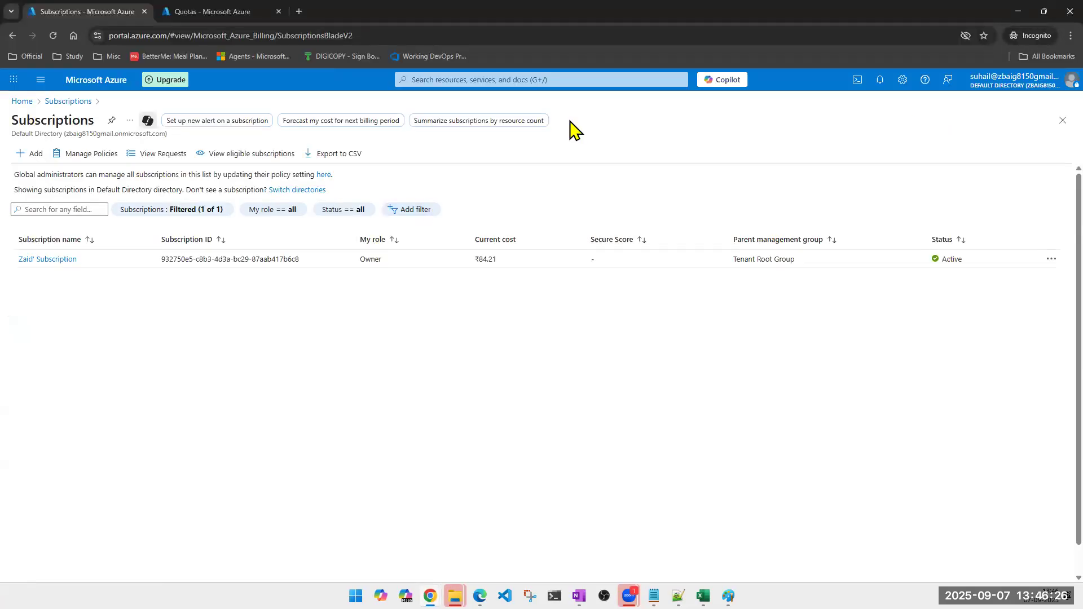
{"action": "left_click", "coordinate": [506, 79]}
{"action": "left_click", "coordinate": [481, 250]}
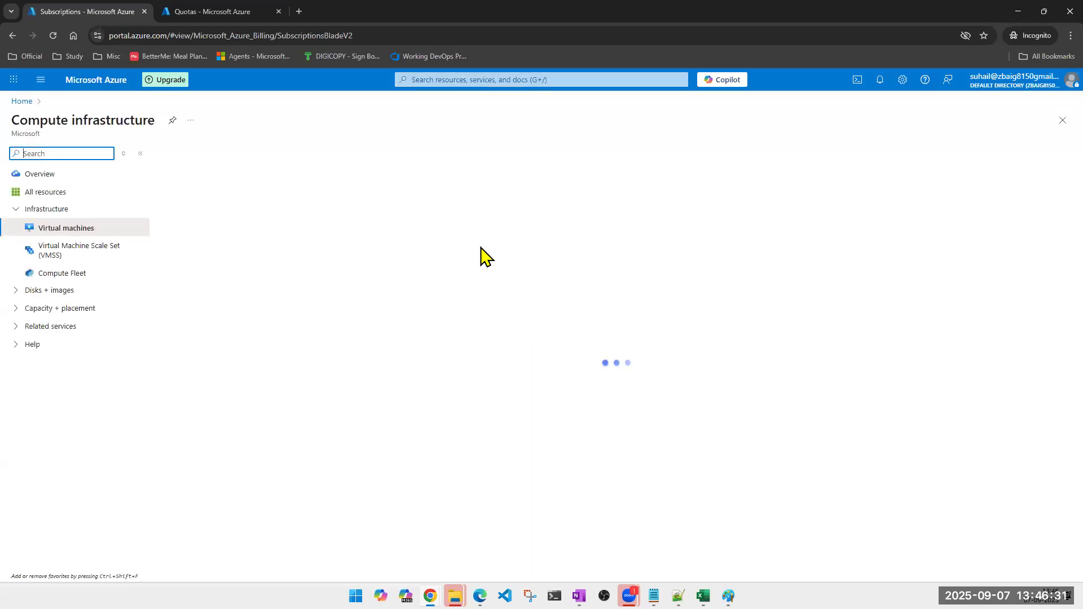
Refresh My quotas, showing East US Total Regional vCPUs at 4 of 4, then return to the VM list.
{"action": "left_click", "coordinate": [222, 12]}
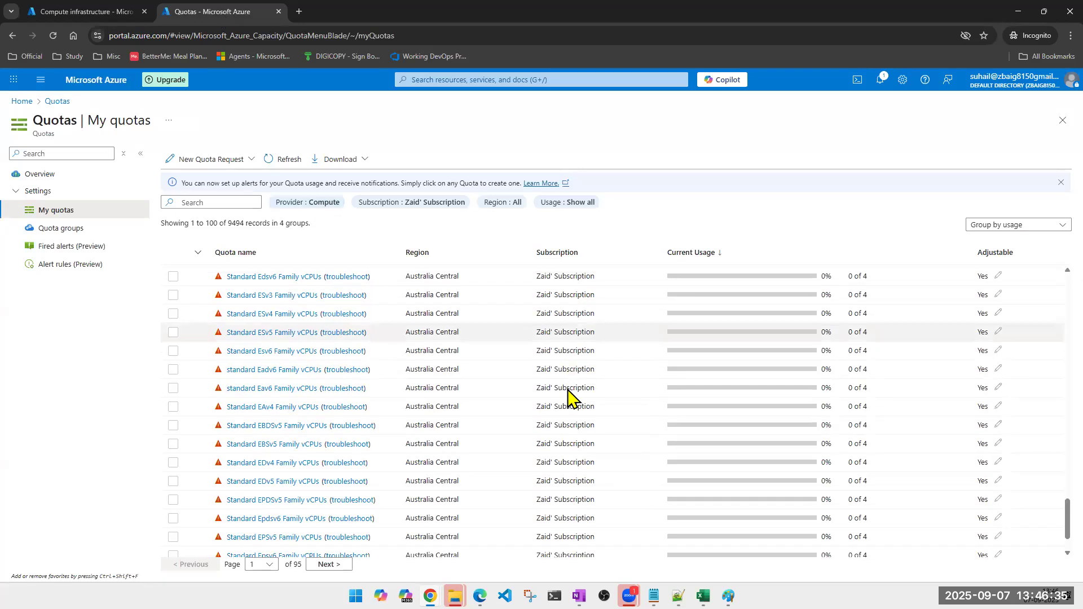
{"action": "left_click_drag", "start_coordinate": [1056, 503], "coordinate": [1059, 273]}
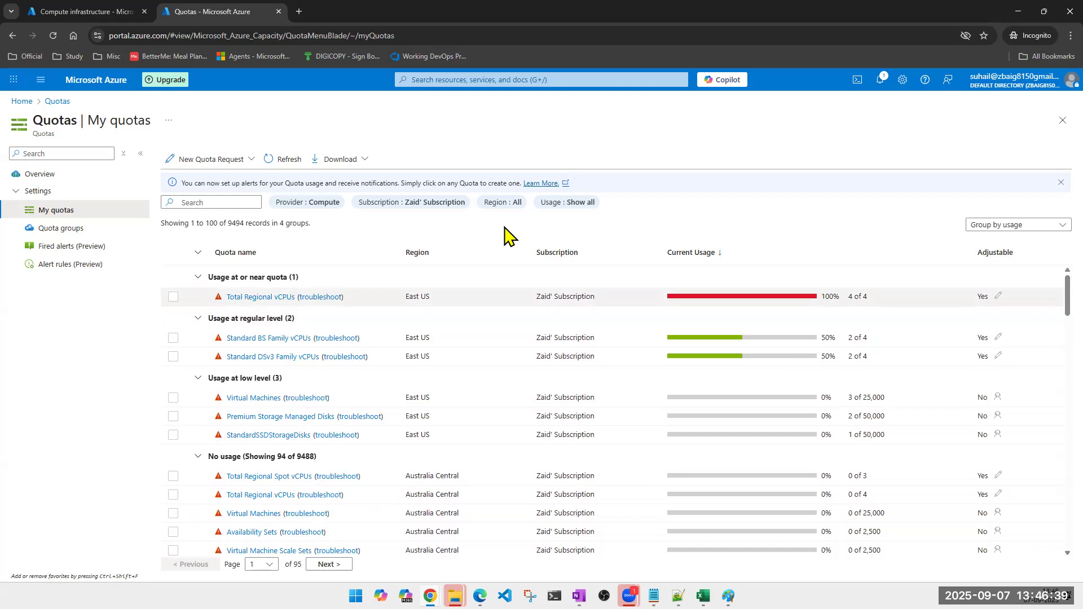
{"action": "left_click", "coordinate": [287, 159]}
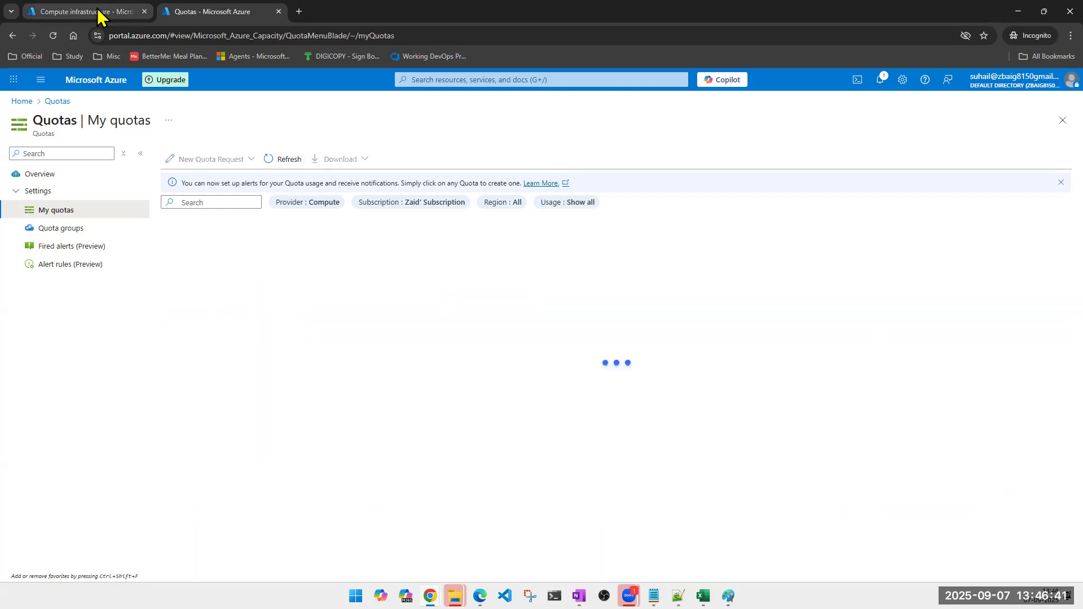
{"action": "left_click", "coordinate": [97, 13]}
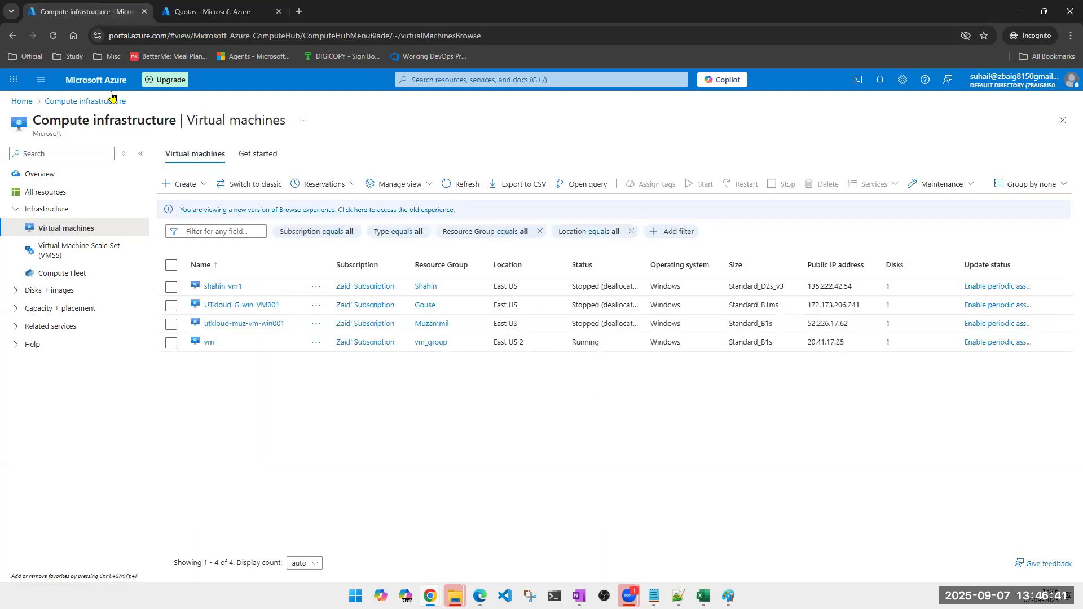
Open the first VM's resource group, select all six resources and start deleting them.
{"action": "left_click", "coordinate": [426, 288]}
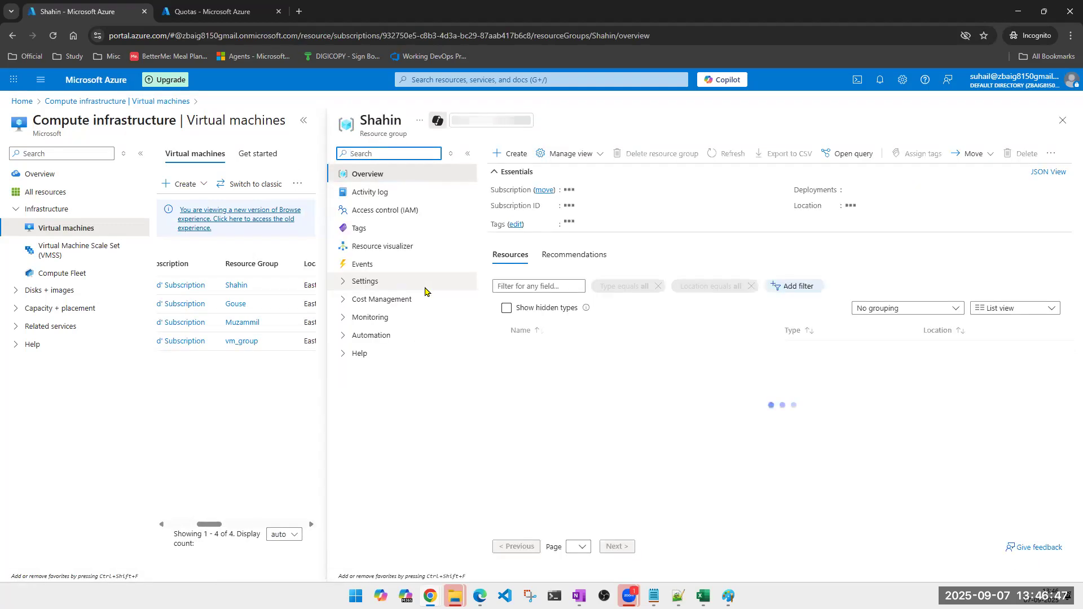
{"action": "left_click", "coordinate": [500, 331]}
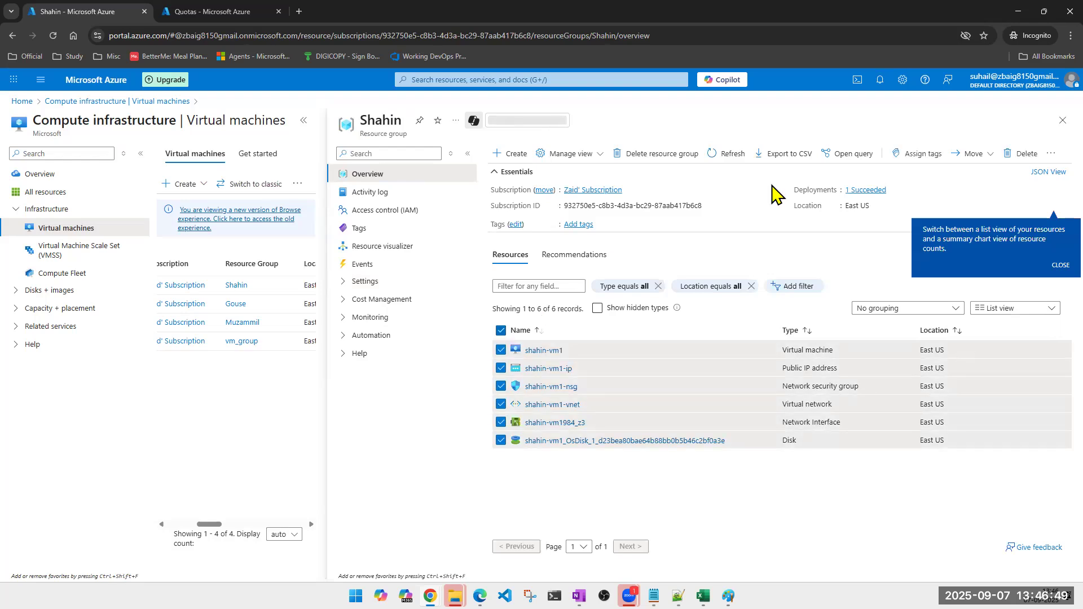
{"action": "left_click", "coordinate": [1022, 154]}
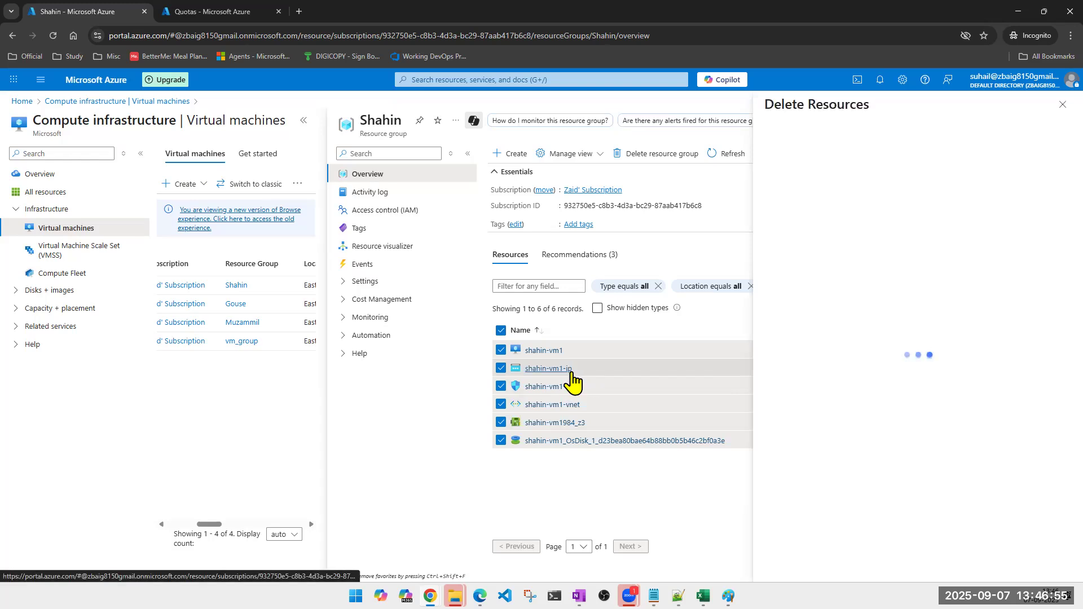
Force-delete the six selected resources, entering 'delete' to confirm.
{"action": "left_click", "coordinate": [771, 499]}
{"action": "double_click", "coordinate": [797, 516]}
{"action": "left_click", "coordinate": [789, 533]}
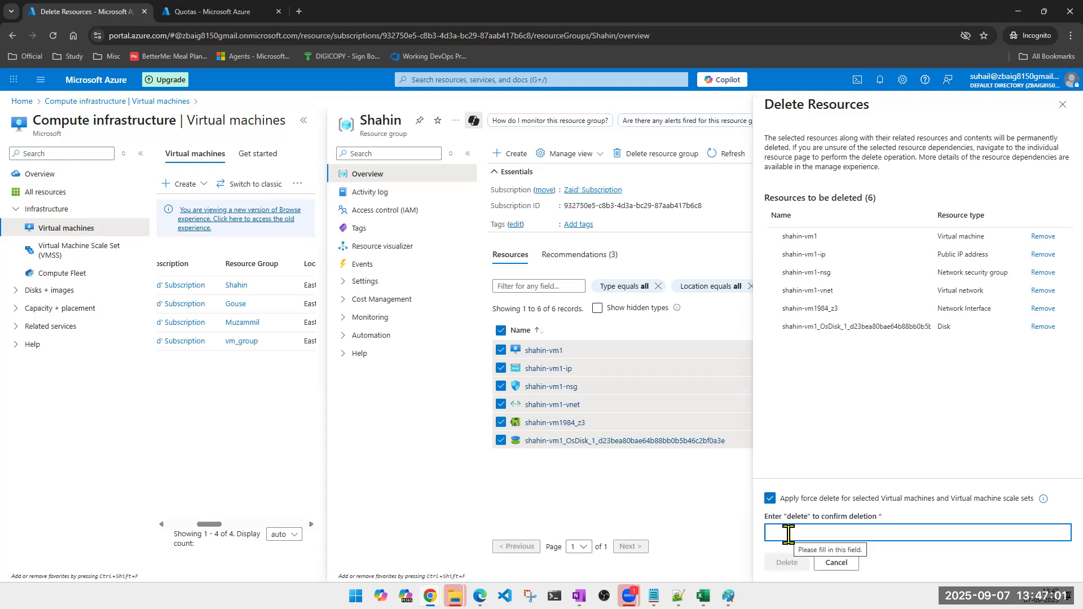
{"action": "double_click", "coordinate": [798, 517]}
{"action": "left_click_drag", "start_coordinate": [798, 517], "coordinate": [804, 533]}
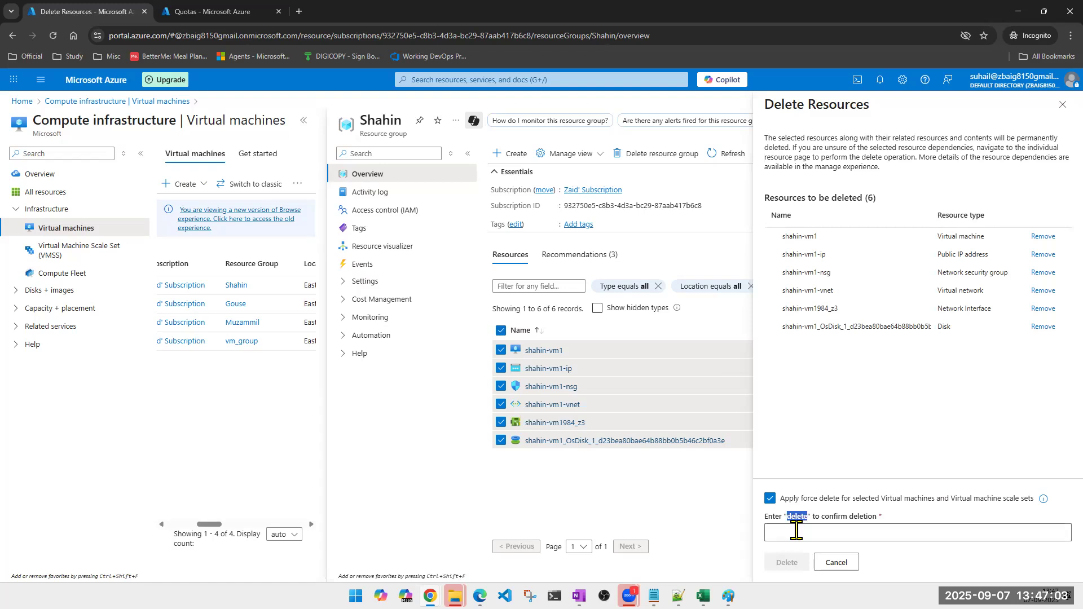
{"action": "left_click", "coordinate": [787, 563]}
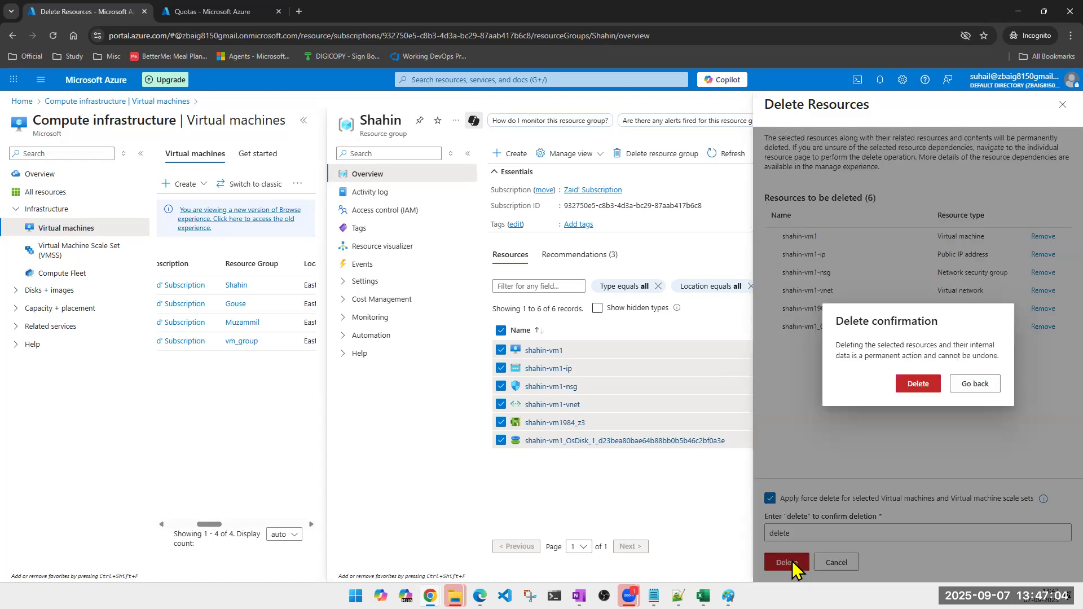
{"action": "left_click", "coordinate": [915, 384]}
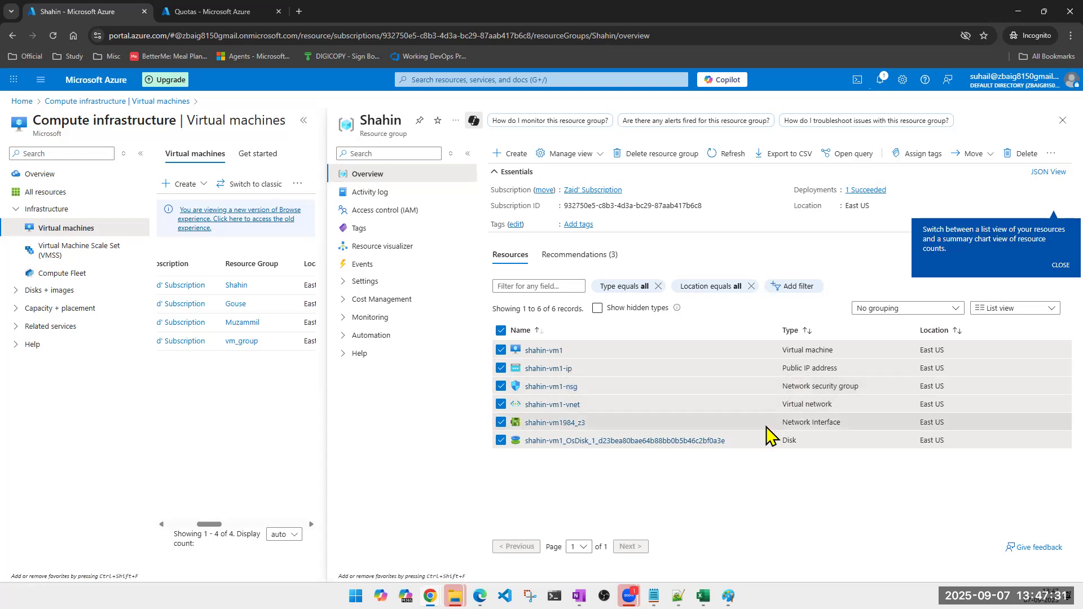
Review the remaining resource types: network interface, virtual network, security group, public IP and VM.
{"action": "triple_click", "coordinate": [797, 422]}
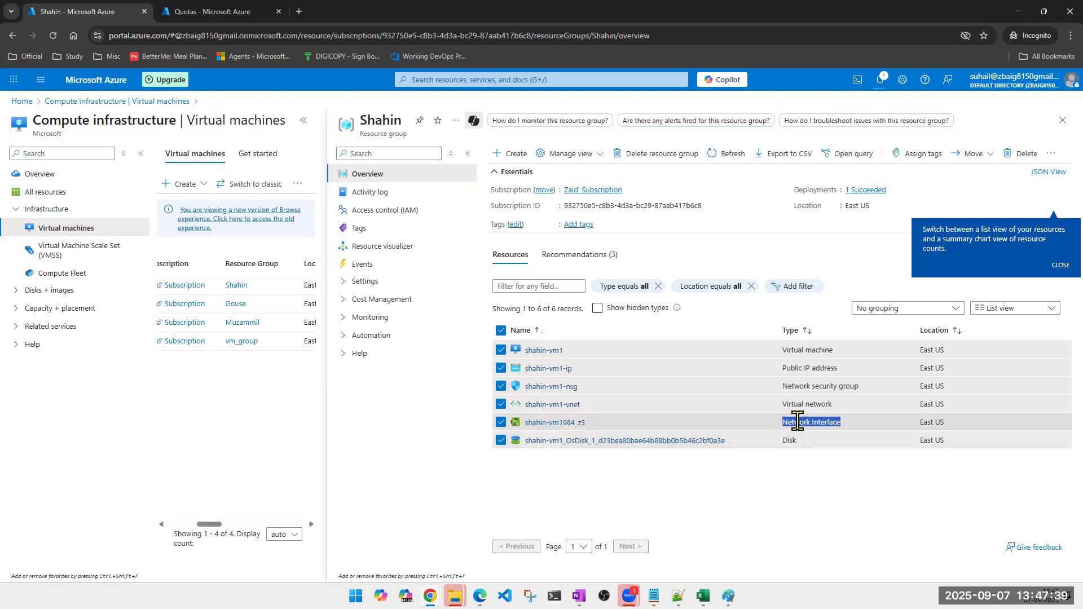
{"action": "triple_click", "coordinate": [799, 410]}
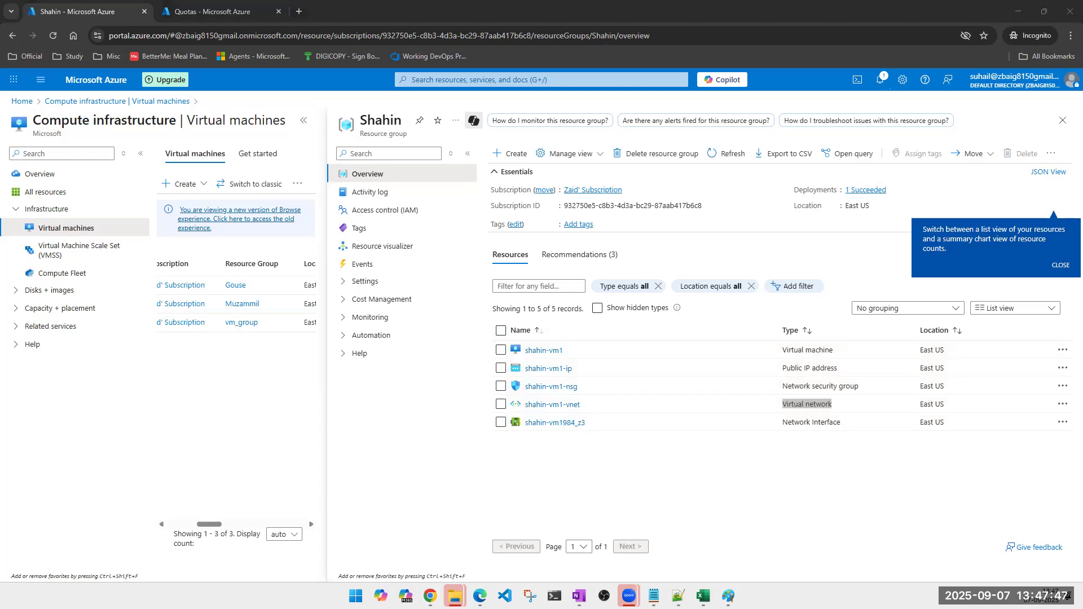
{"action": "triple_click", "coordinate": [804, 419]}
{"action": "triple_click", "coordinate": [803, 403]}
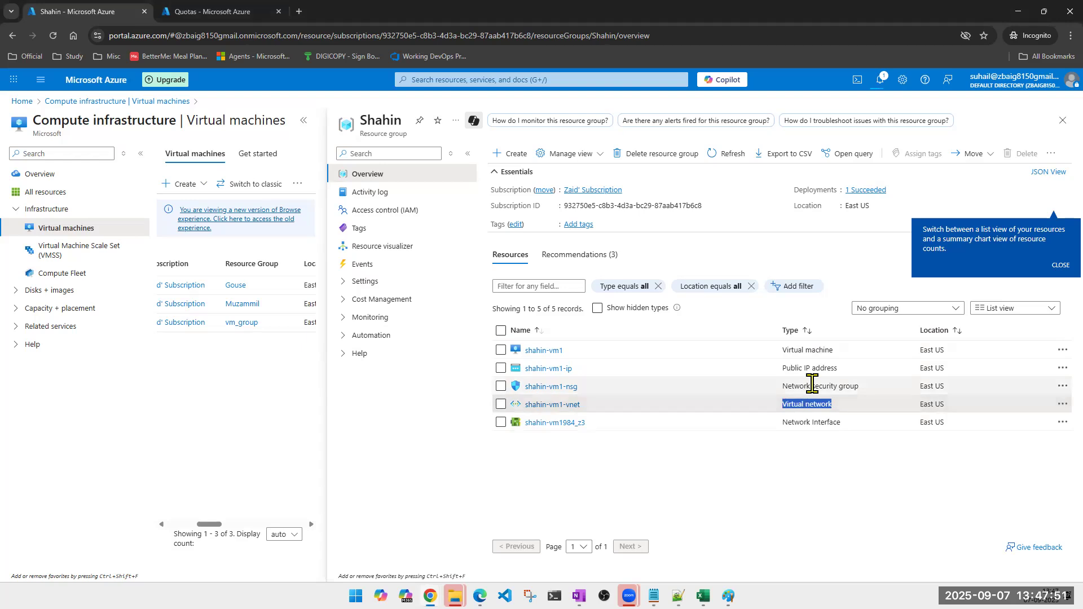
{"action": "triple_click", "coordinate": [812, 386]}
{"action": "triple_click", "coordinate": [811, 368]}
{"action": "left_click", "coordinate": [805, 351]}
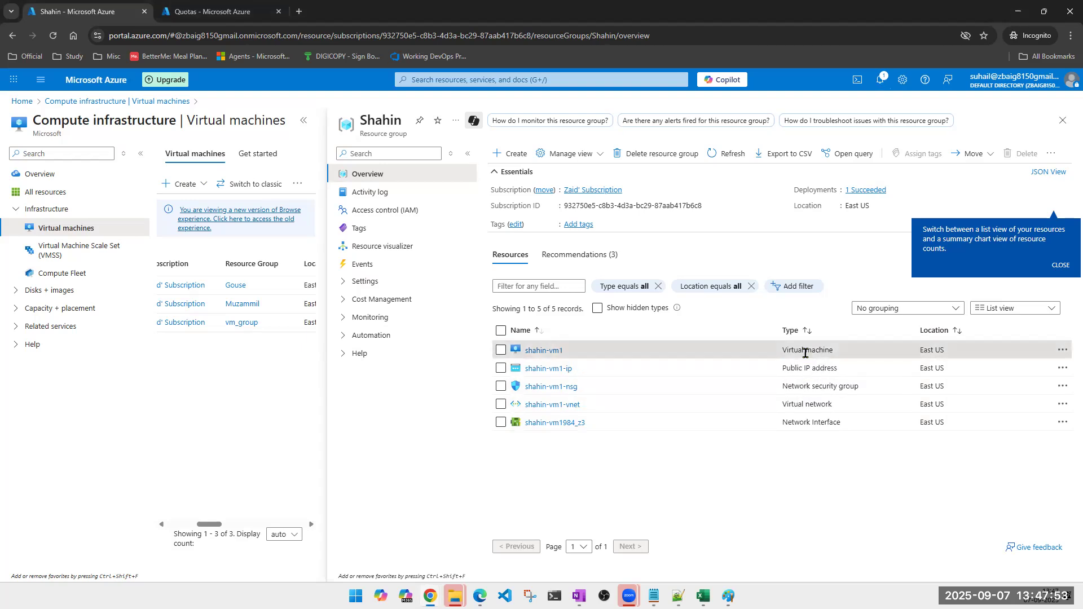
{"action": "double_click", "coordinate": [807, 351]}
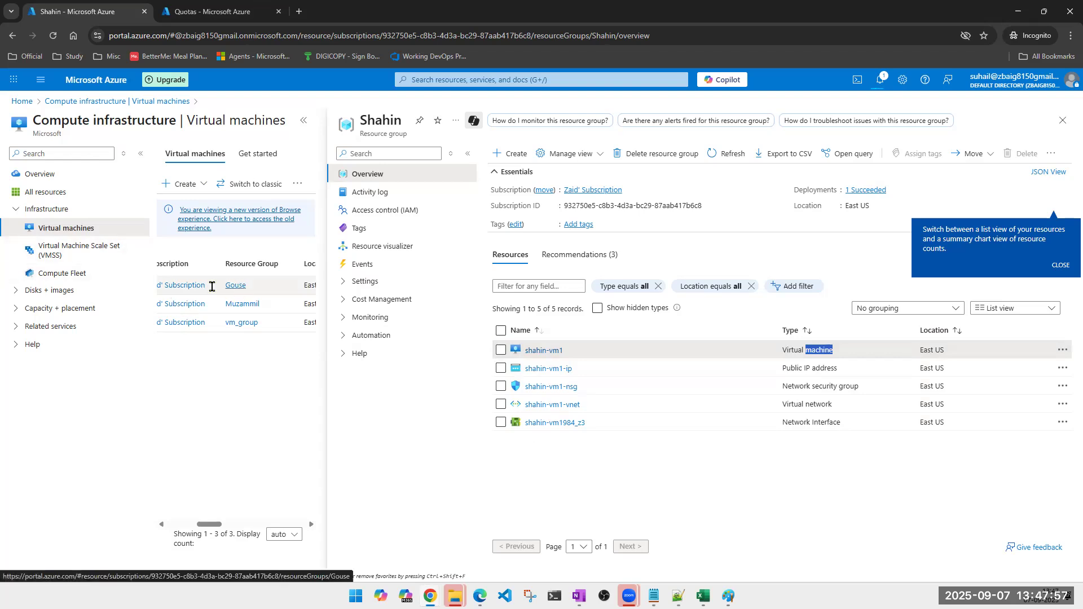
Open the Gouse resource group via its link in the Resource Group column.
{"action": "left_click", "coordinate": [237, 286]}
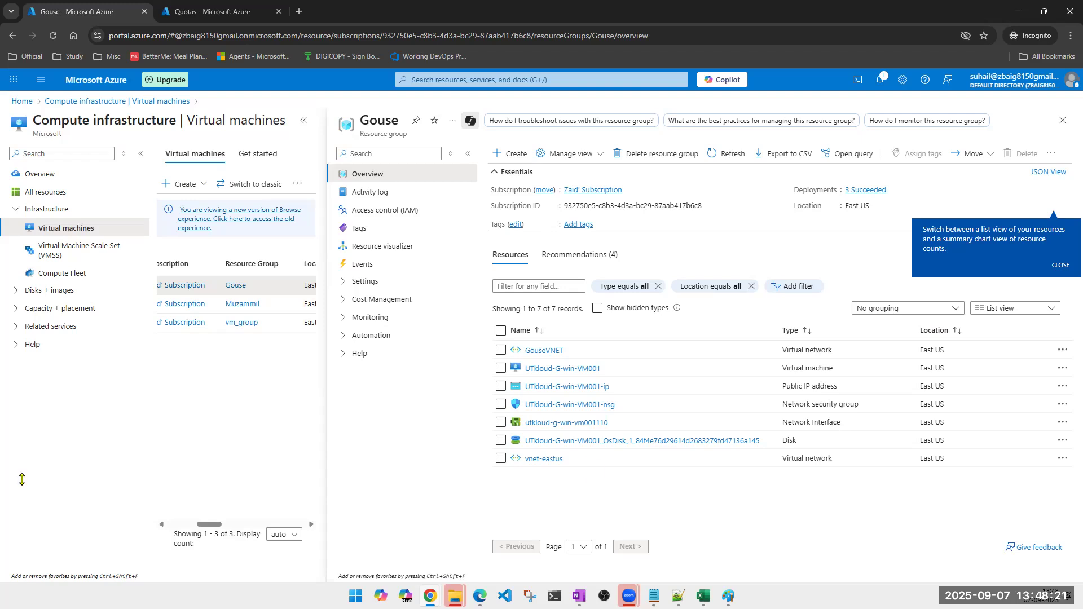
{"action": "key", "text": "alt+Tab"}
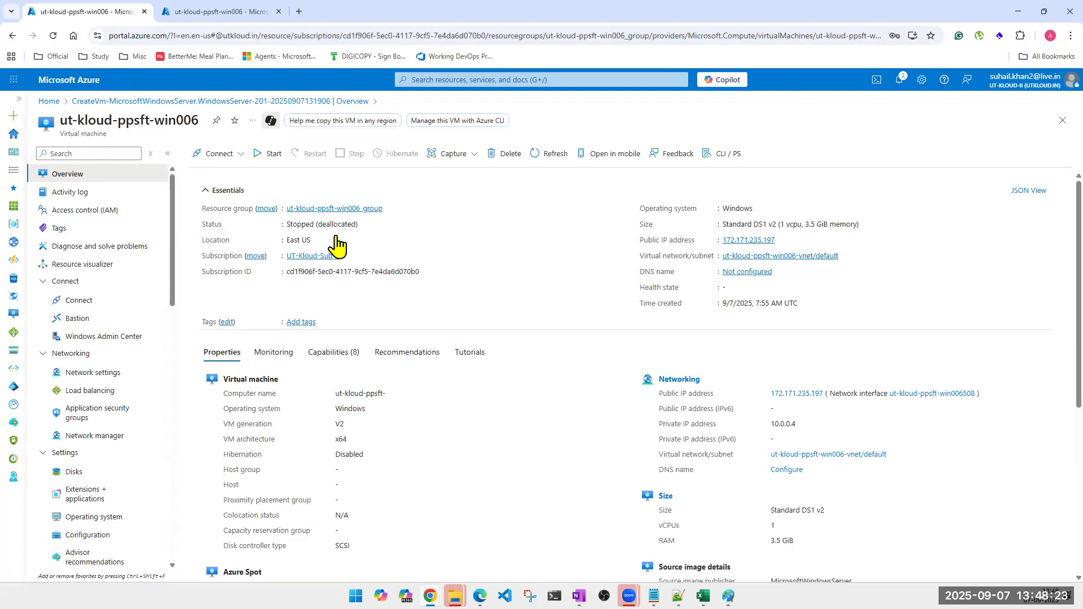
{"action": "triple_click", "coordinate": [315, 225]}
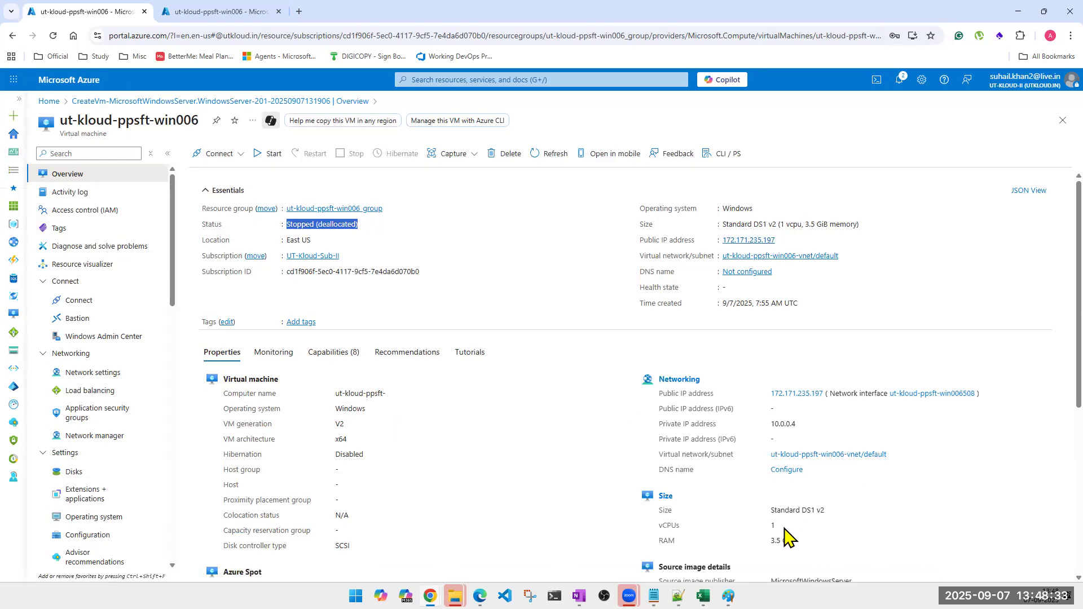
{"action": "left_click_drag", "start_coordinate": [794, 543], "coordinate": [660, 514]}
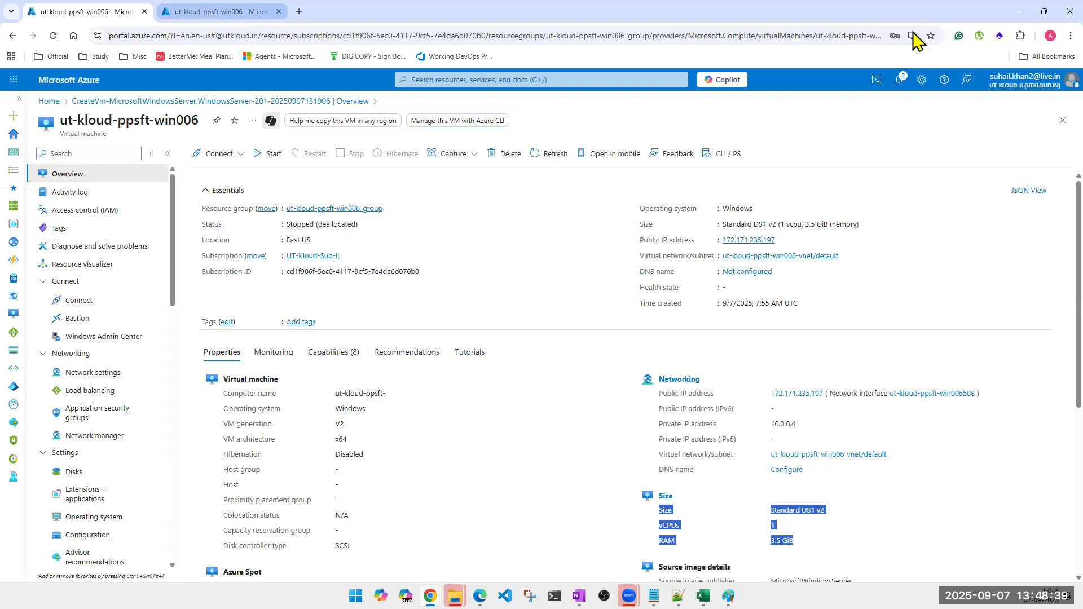
{"action": "left_click", "coordinate": [1011, 10]}
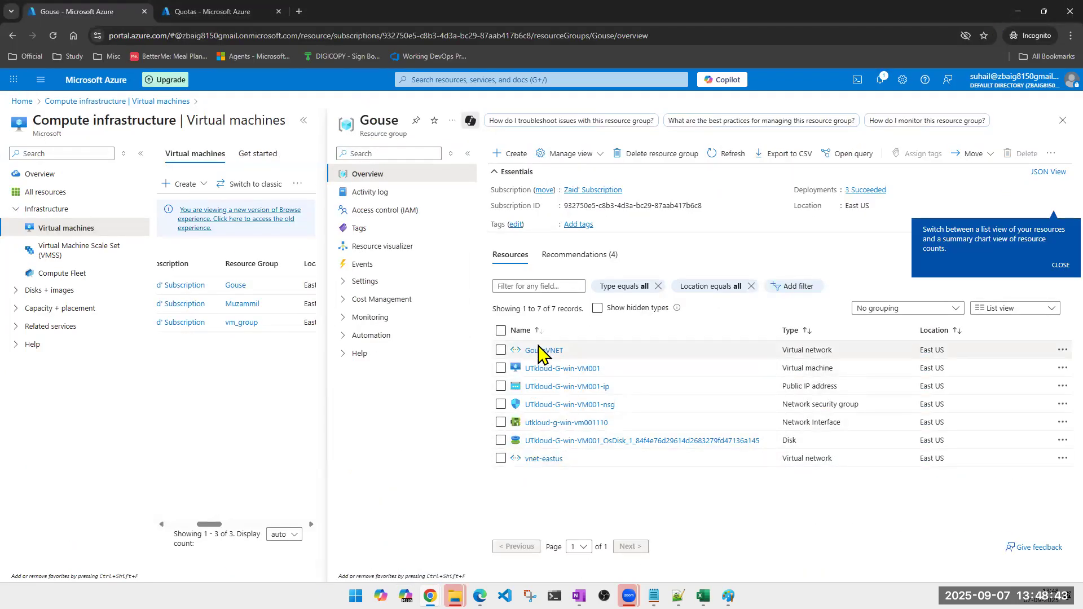
Review the Gouse resources (NSG, network interface, OS disk, vnet-eastus) and select the public IP and VM.
{"action": "triple_click", "coordinate": [810, 403]}
{"action": "triple_click", "coordinate": [799, 417]}
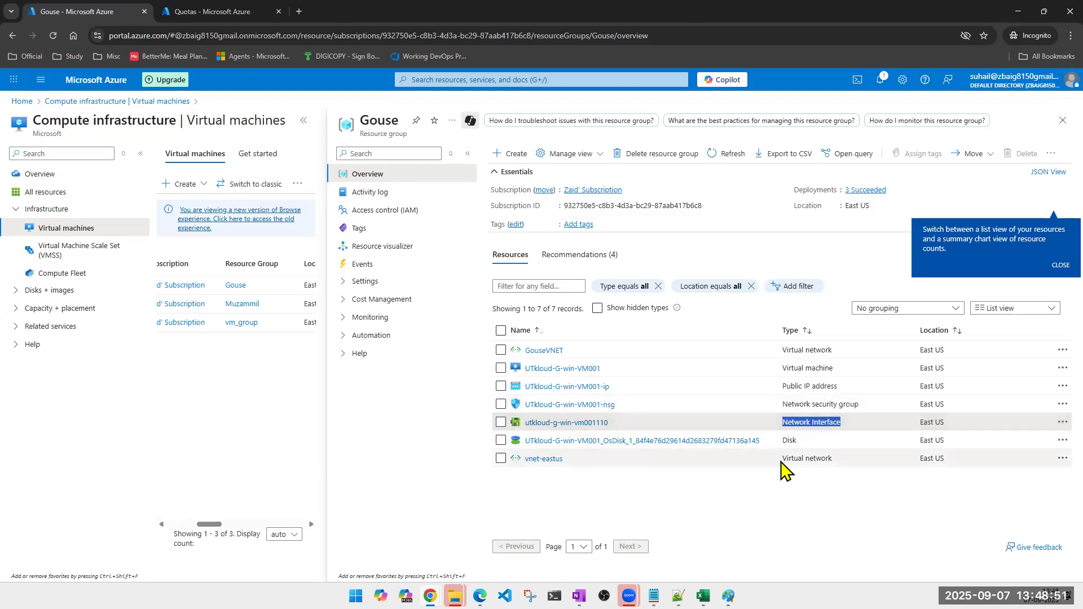
{"action": "triple_click", "coordinate": [788, 441]}
{"action": "triple_click", "coordinate": [791, 453]}
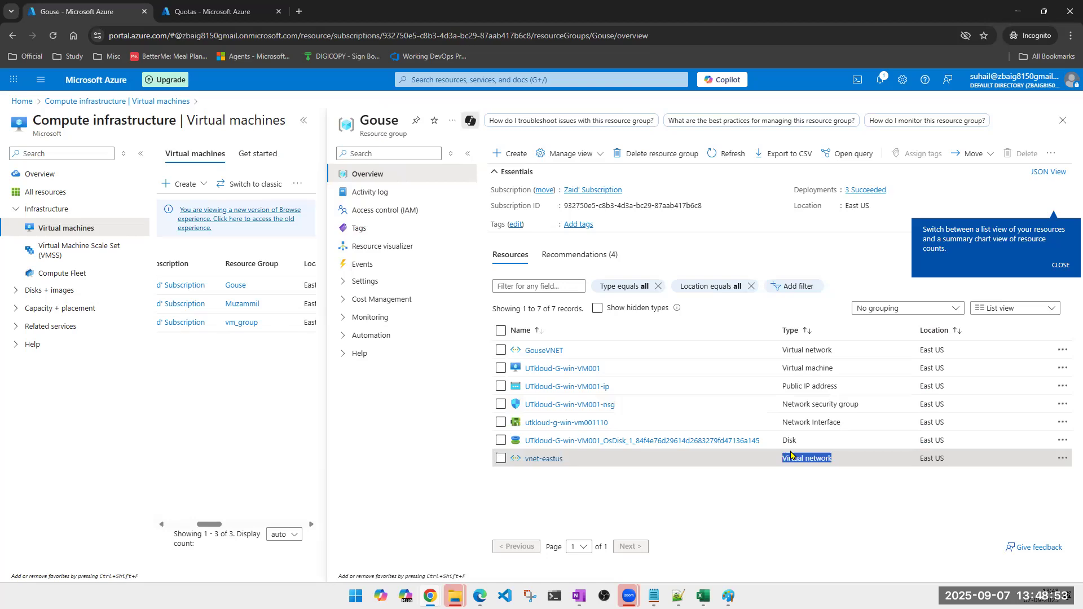
{"action": "left_click", "coordinate": [501, 387]}
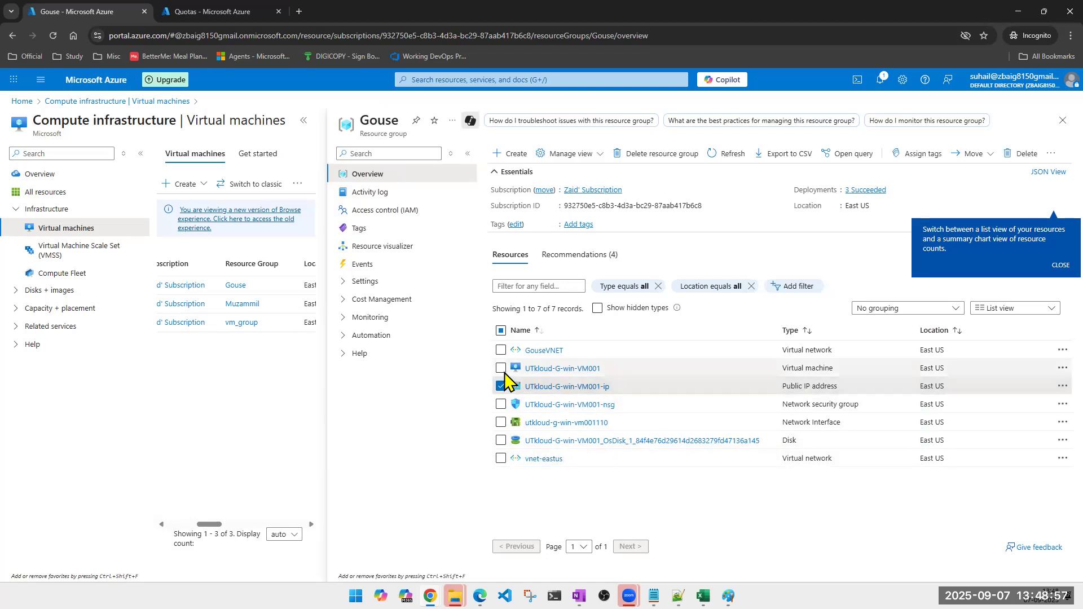
{"action": "left_click", "coordinate": [501, 369]}
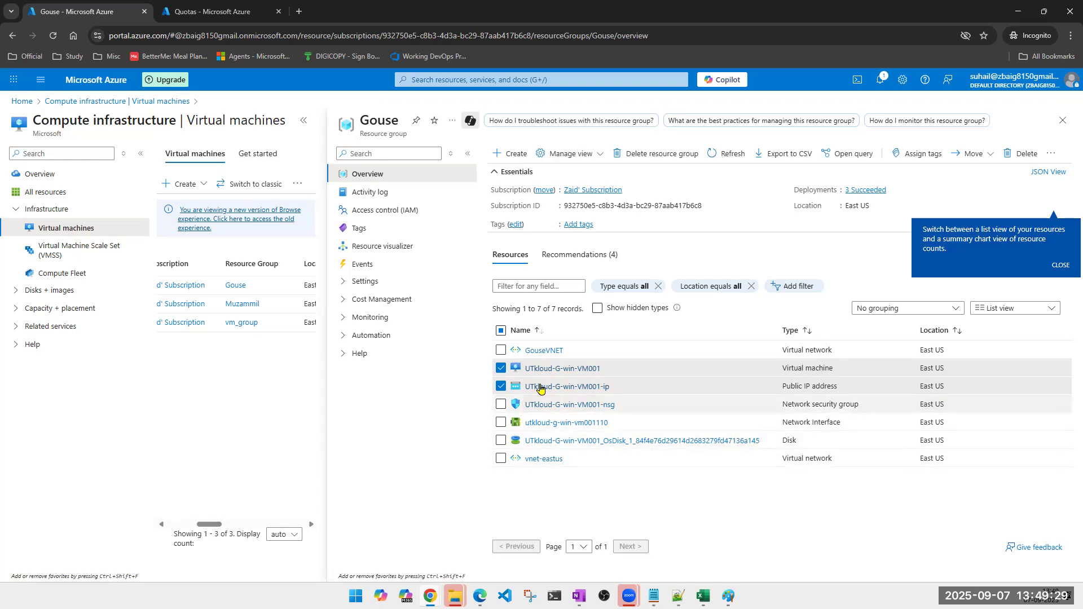
Select all seven Gouse resources and force-delete them, pasting 'delete' to confirm.
{"action": "left_click", "coordinate": [501, 331]}
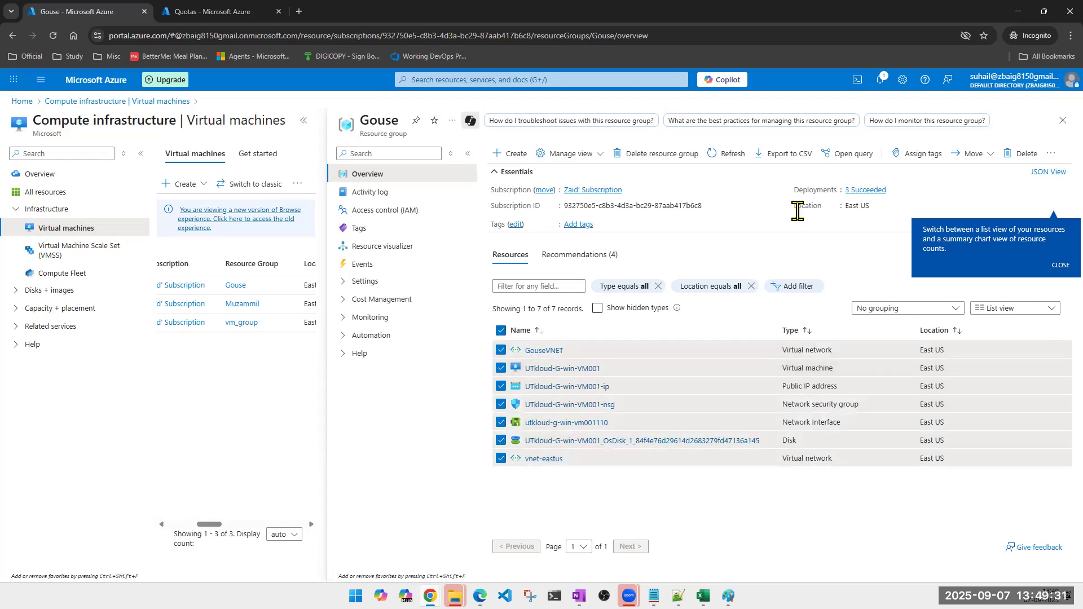
{"action": "left_click", "coordinate": [1024, 156]}
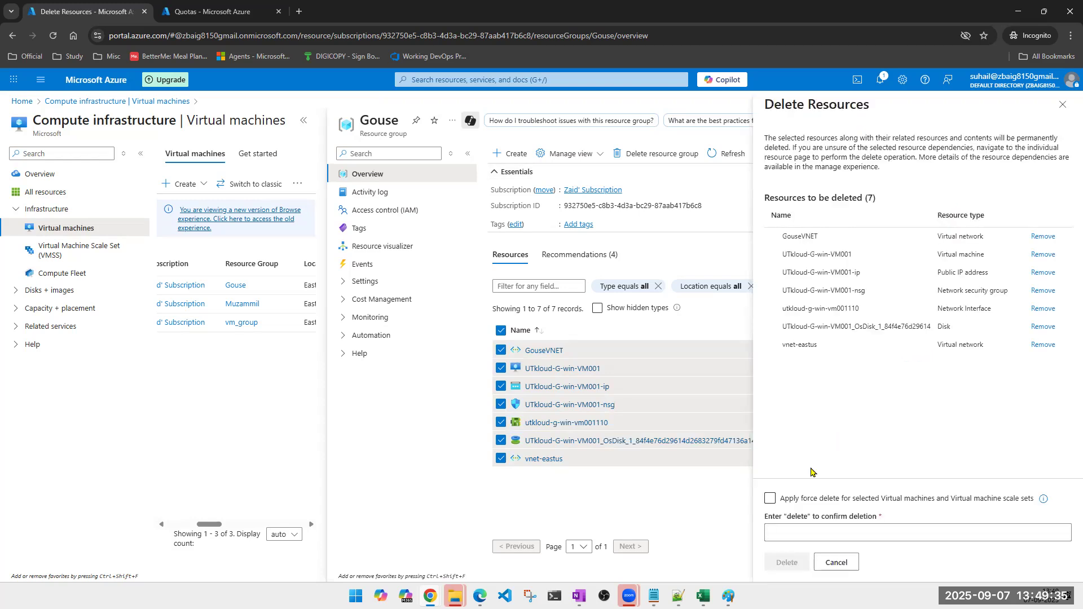
{"action": "left_click", "coordinate": [771, 499]}
{"action": "double_click", "coordinate": [797, 517]}
{"action": "key", "text": "ctrl+c"}
{"action": "left_click", "coordinate": [799, 533]}
{"action": "key", "text": "ctrl+v"}
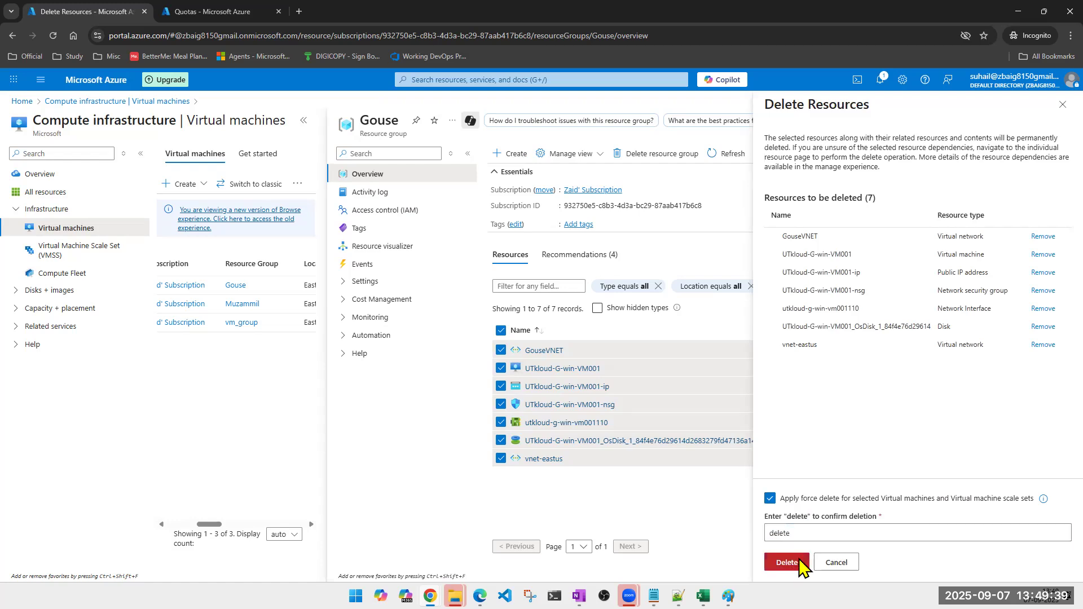
{"action": "left_click", "coordinate": [787, 563]}
{"action": "left_click", "coordinate": [914, 387]}
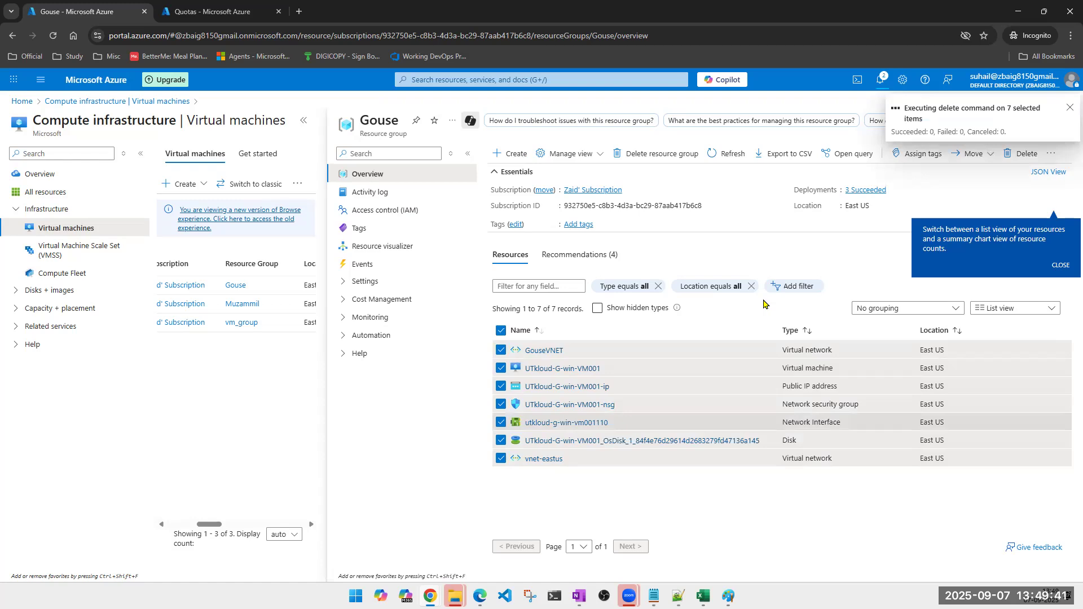
Refresh My quotas to see East US Total Regional vCPUs at 2 of 4, then return to Gouse.
{"action": "left_click", "coordinate": [203, 13]}
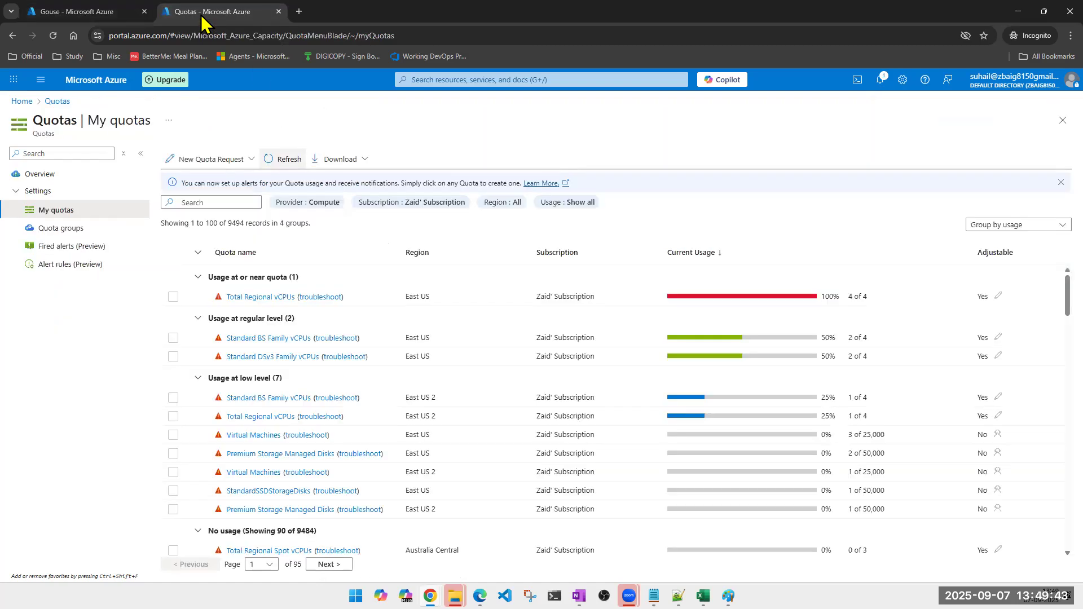
{"action": "left_click", "coordinate": [281, 164]}
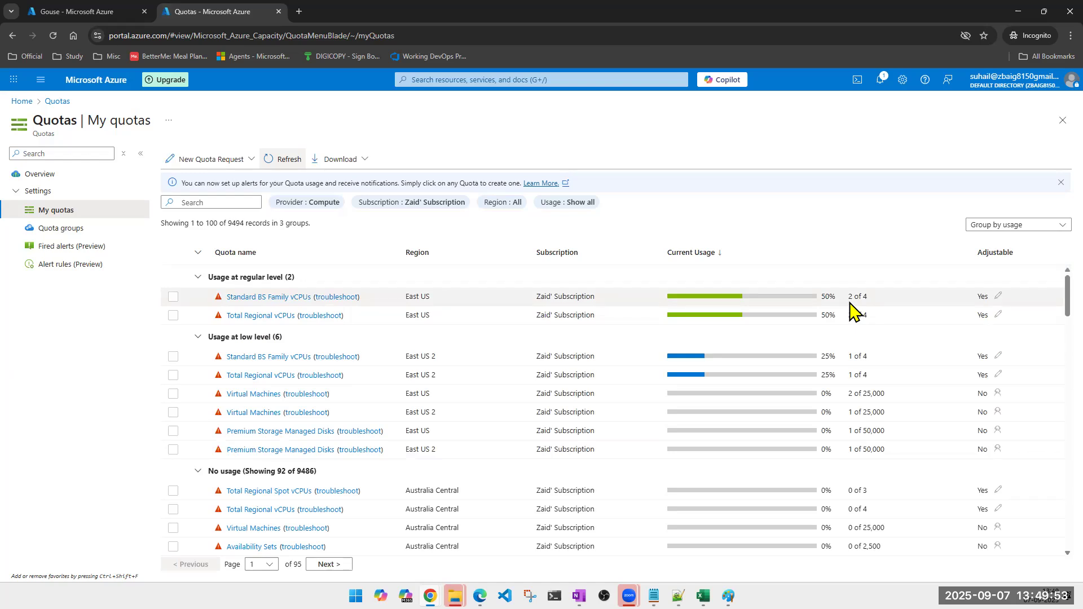
{"action": "left_click", "coordinate": [72, 13]}
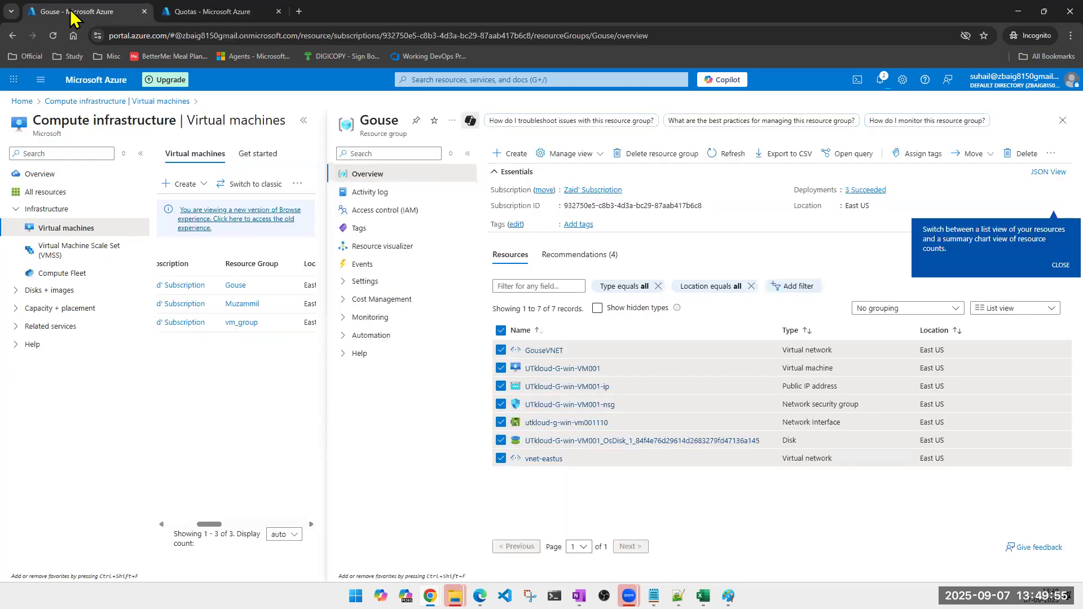
Force-delete all six Muzammil resources, pasting 'delete' to confirm, then close the group blade.
{"action": "left_click", "coordinate": [239, 310]}
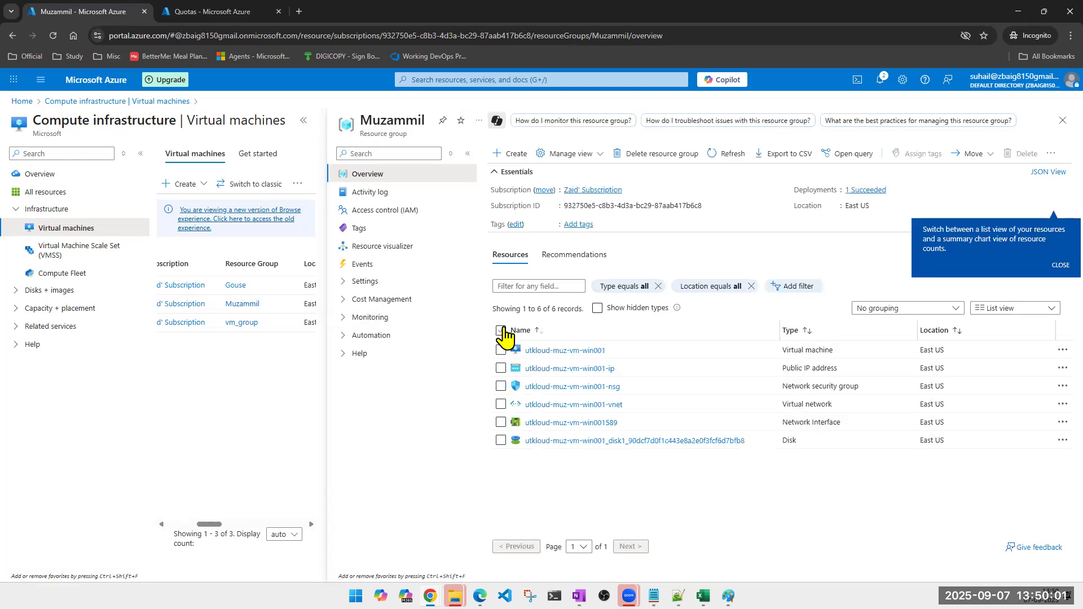
{"action": "left_click", "coordinate": [502, 331]}
{"action": "left_click", "coordinate": [1022, 154]}
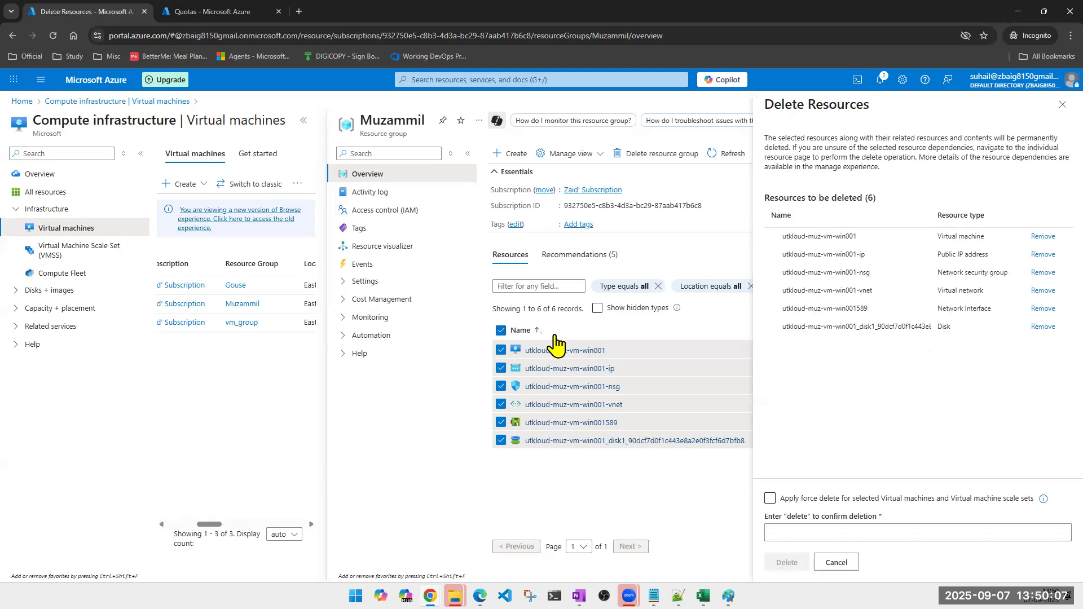
{"action": "left_click", "coordinate": [770, 498]}
{"action": "double_click", "coordinate": [798, 517]}
{"action": "key", "text": "ctrl+c"}
{"action": "left_click", "coordinate": [800, 532]}
{"action": "key", "text": "ctrl+v"}
{"action": "left_click", "coordinate": [788, 560]}
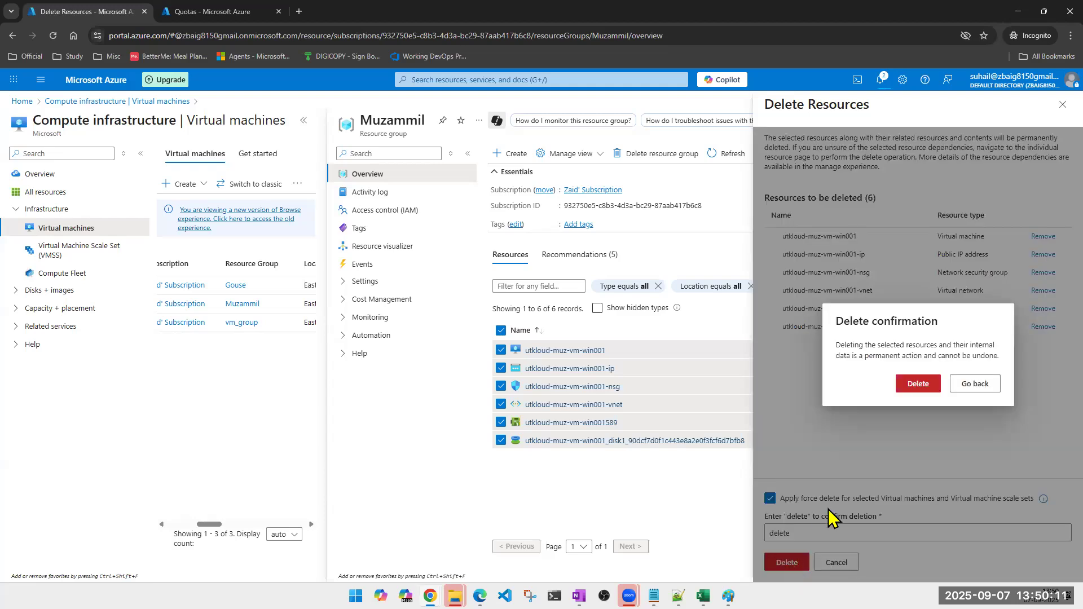
{"action": "left_click", "coordinate": [918, 384]}
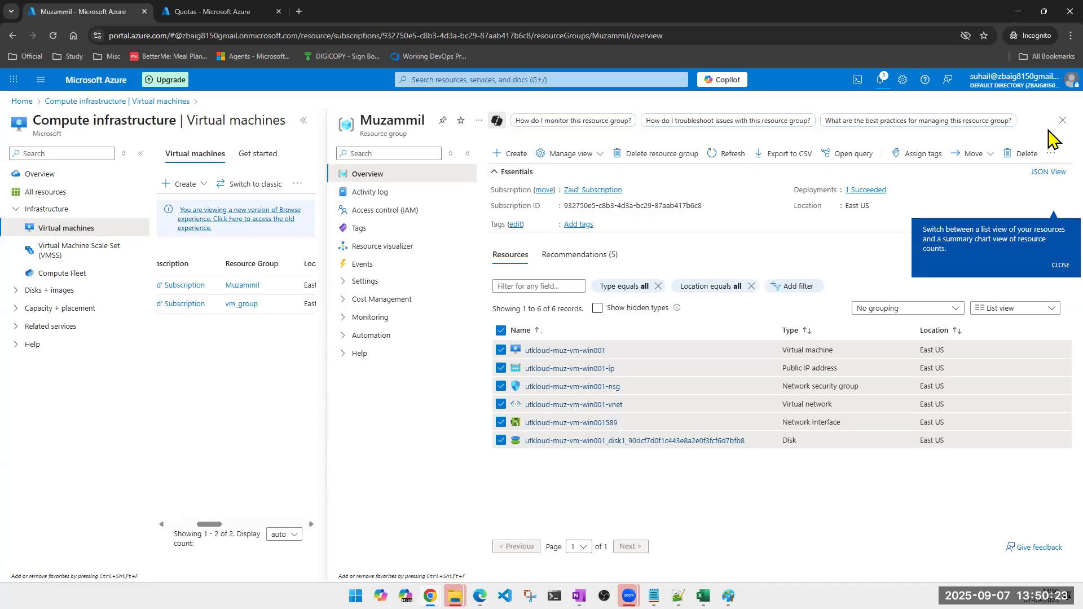
{"action": "left_click", "coordinate": [1062, 121]}
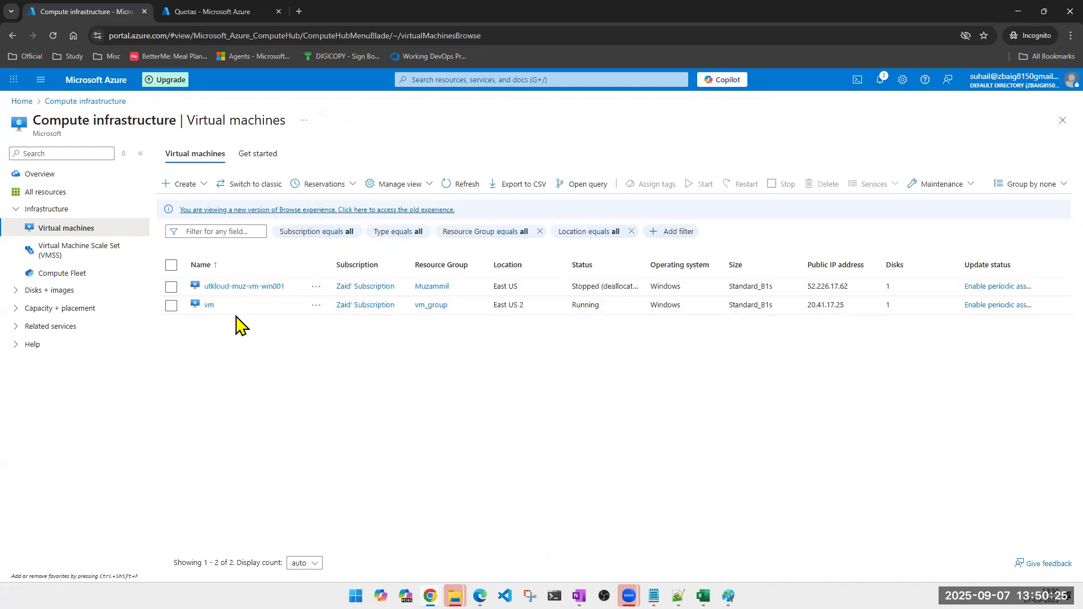
Open vm_group and check the running deletions in the notifications list.
{"action": "left_click", "coordinate": [432, 305]}
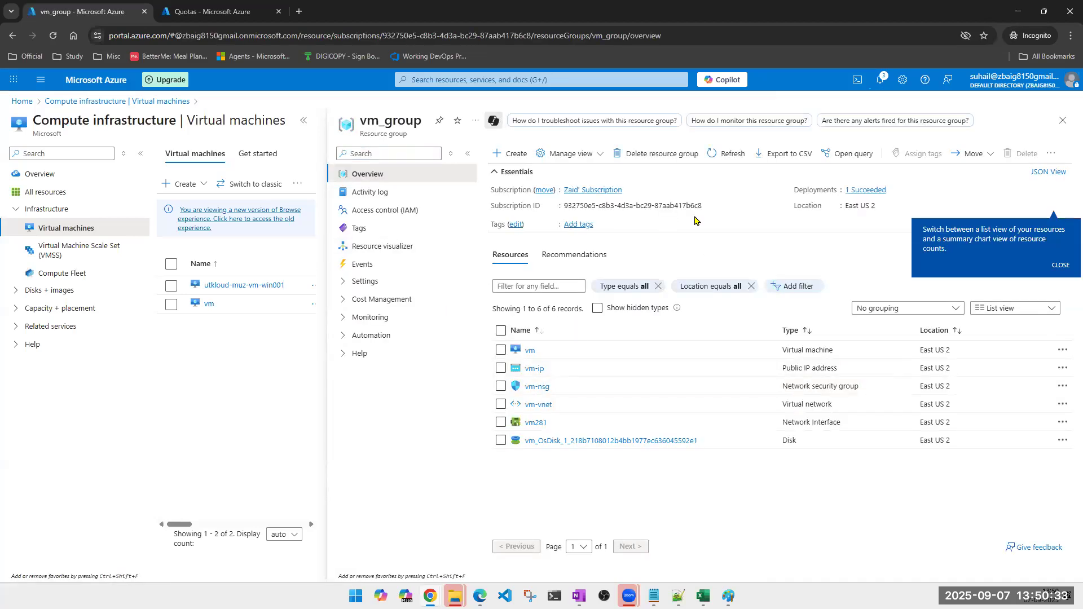
{"action": "left_click", "coordinate": [882, 82]}
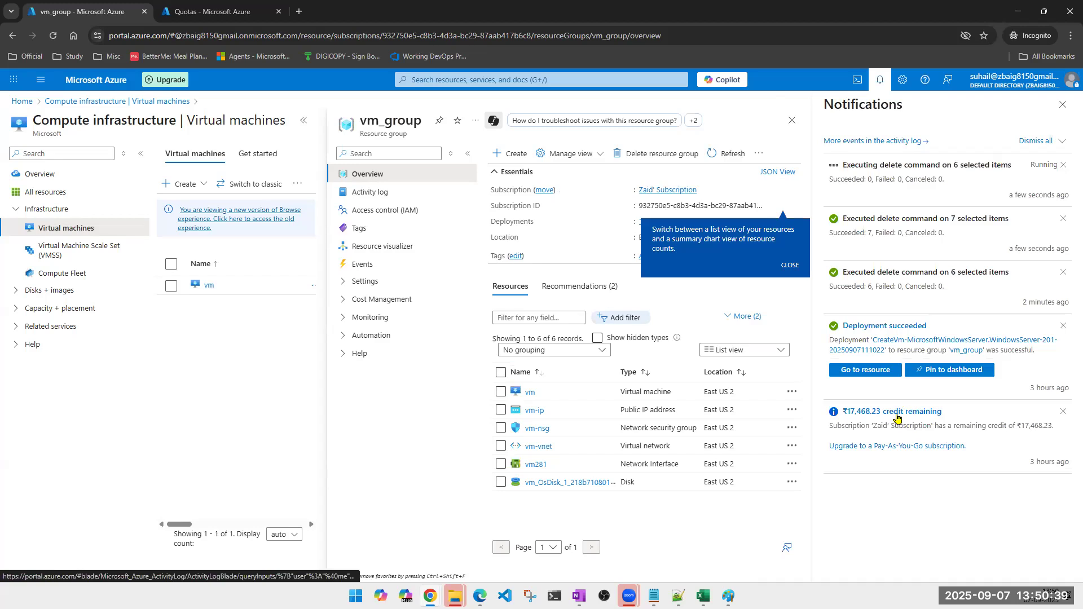
{"action": "left_click", "coordinate": [1063, 105]}
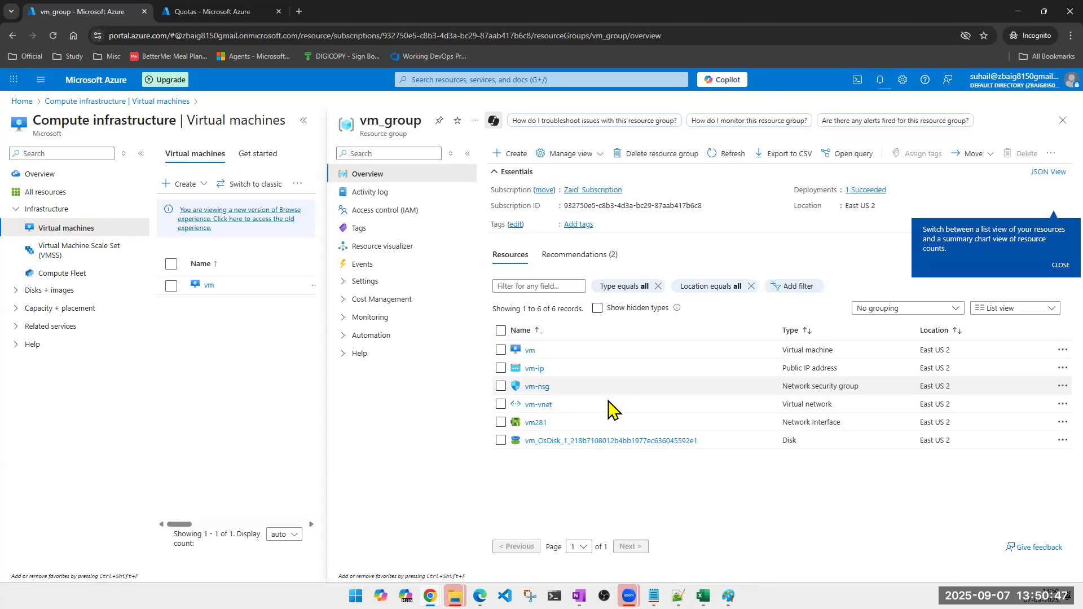
Force-delete the whole vm_group resource group, pasting its name to confirm.
{"action": "left_click", "coordinate": [691, 159]}
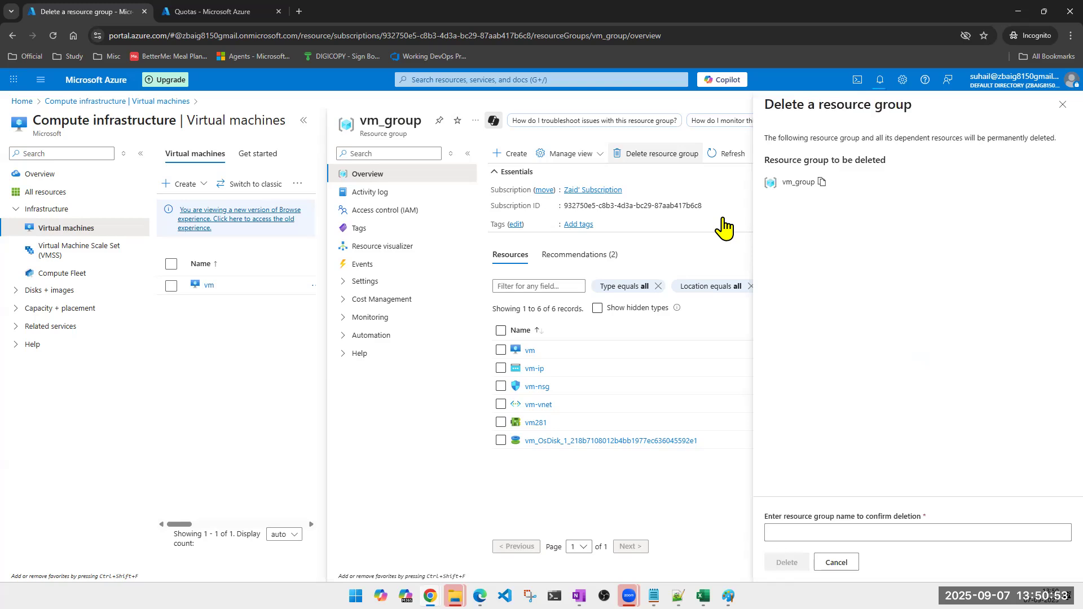
{"action": "left_click", "coordinate": [770, 498]}
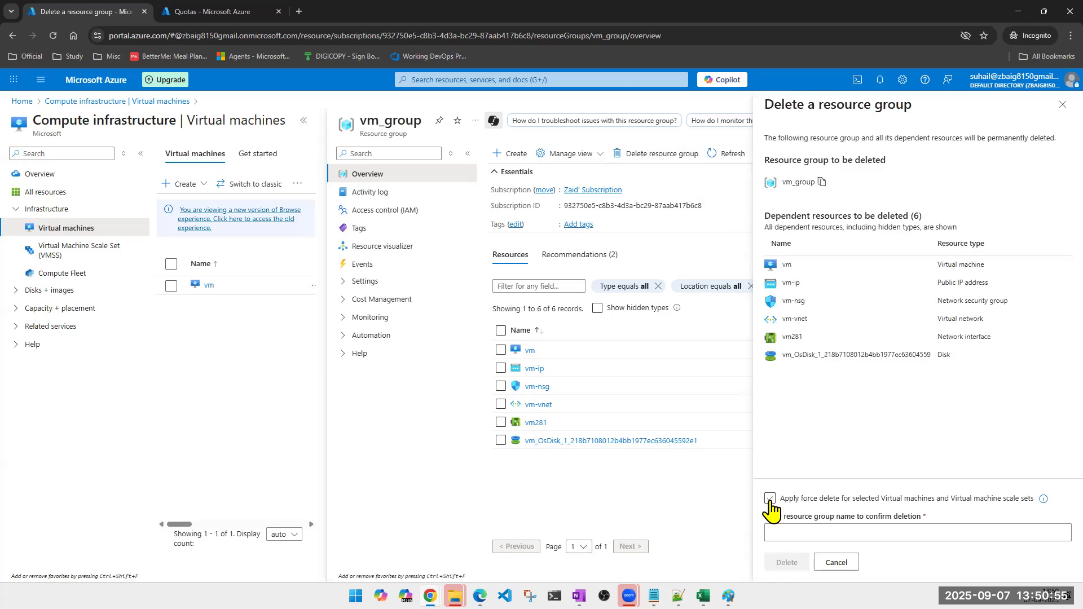
{"action": "left_click", "coordinate": [782, 533]}
{"action": "key", "text": "ctrl+v"}
{"action": "left_click", "coordinate": [800, 562]}
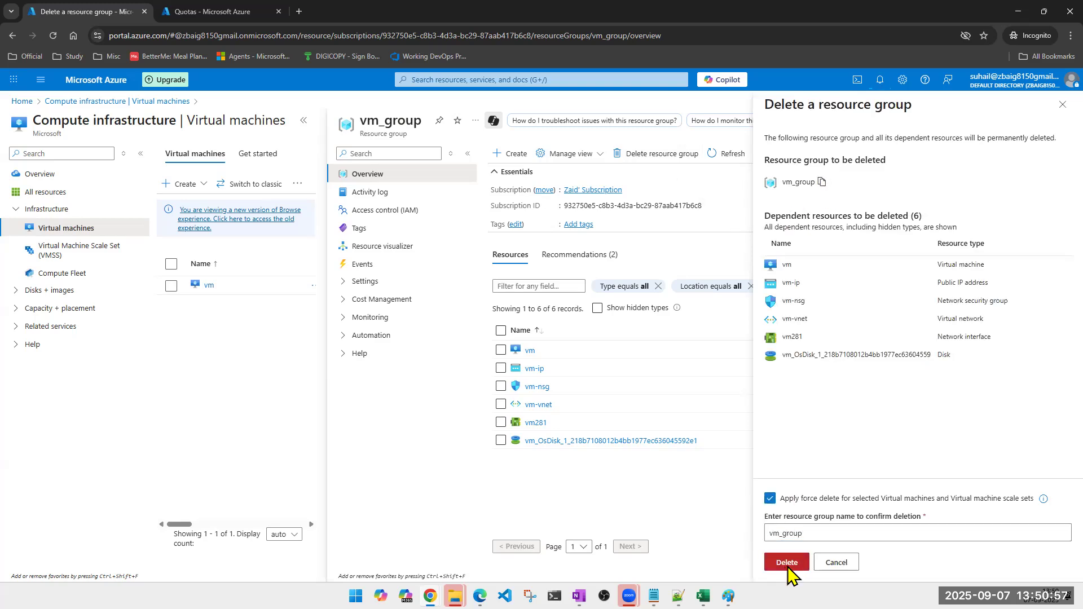
{"action": "left_click", "coordinate": [918, 390]}
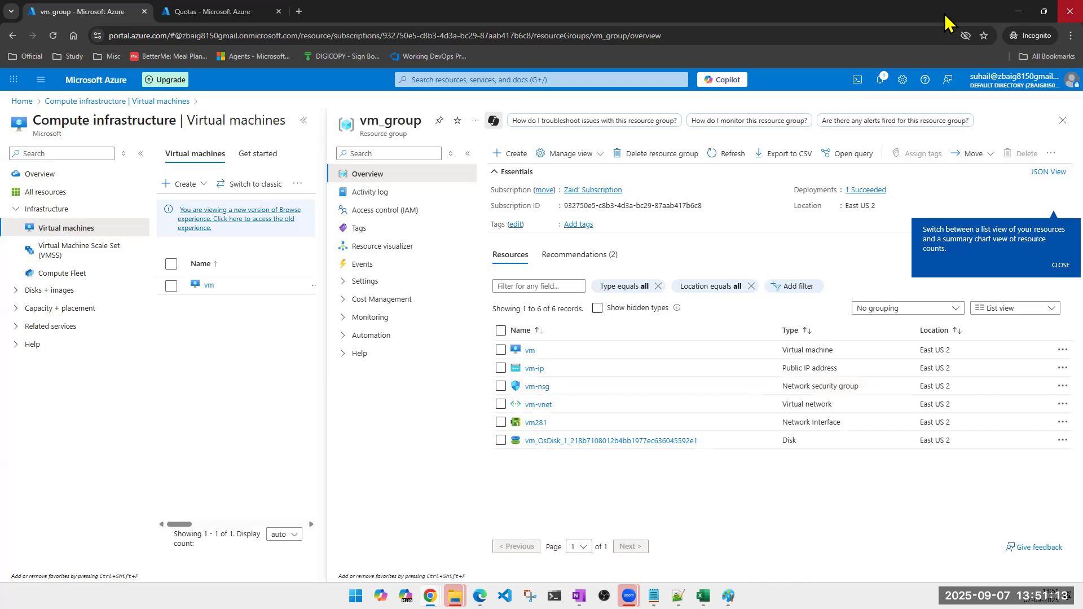
Bring up the second subscription's ut-kloud-ppsft-win006 window and collapse the Virtual machines list.
{"action": "left_click", "coordinate": [1017, 12]}
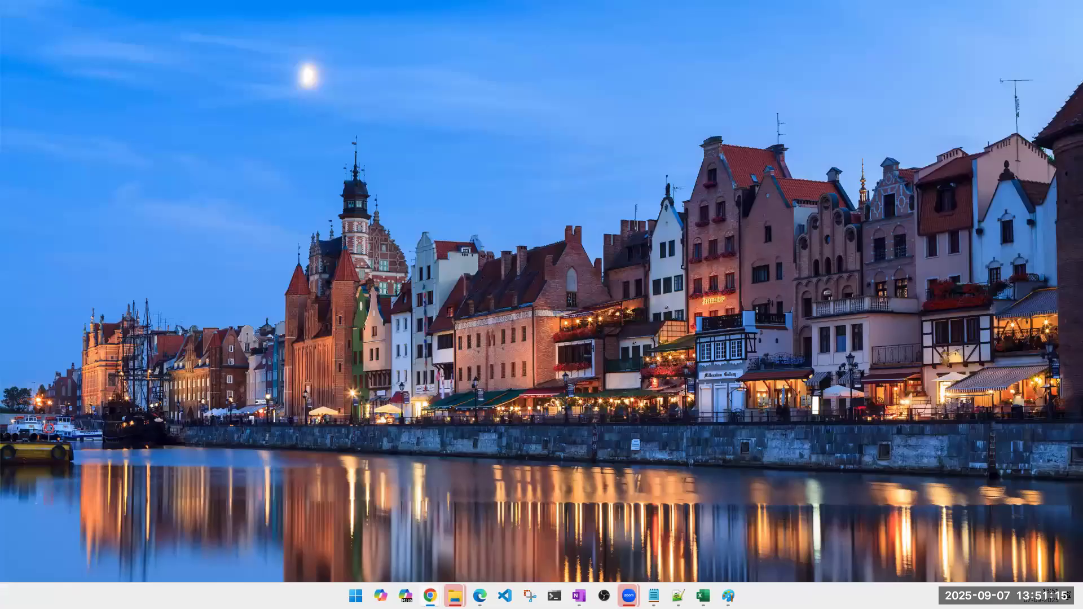
{"action": "mouse_move", "coordinate": [455, 596]}
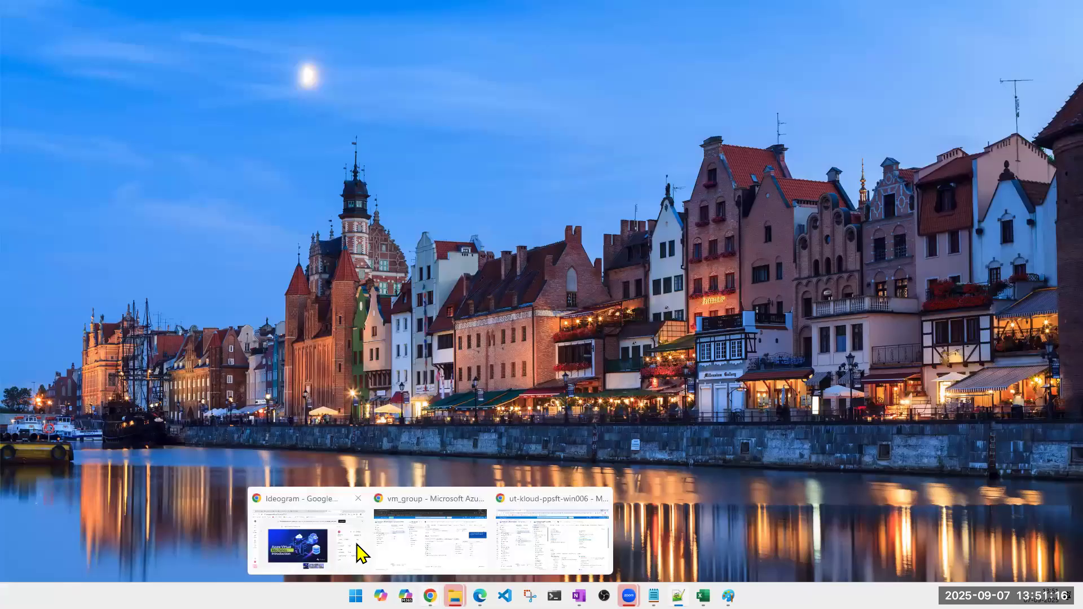
{"action": "left_click", "coordinate": [447, 551]}
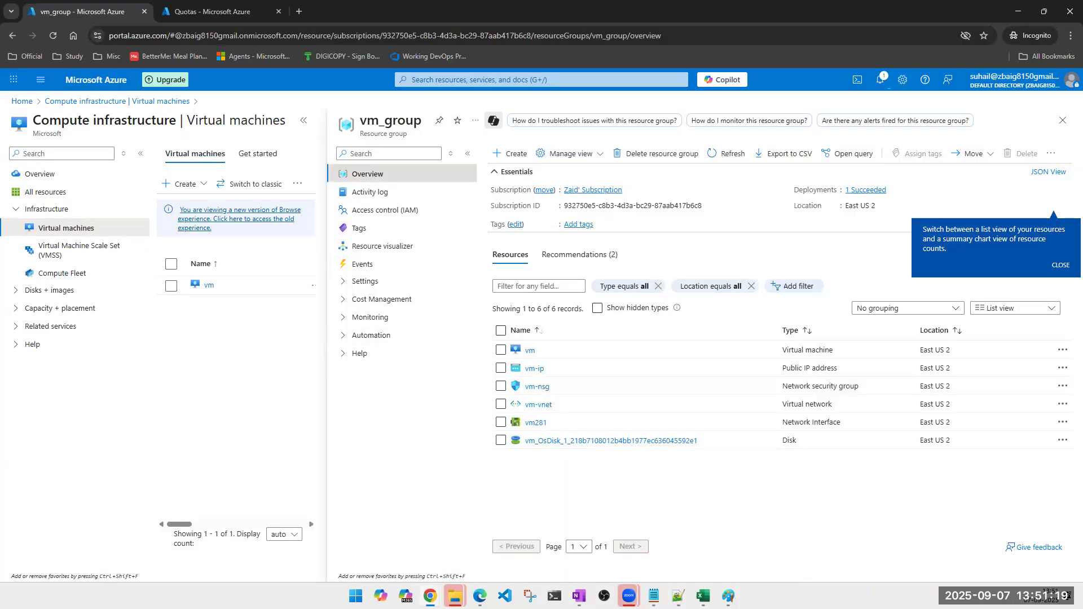
{"action": "mouse_move", "coordinate": [450, 585]}
{"action": "left_click", "coordinate": [526, 564]}
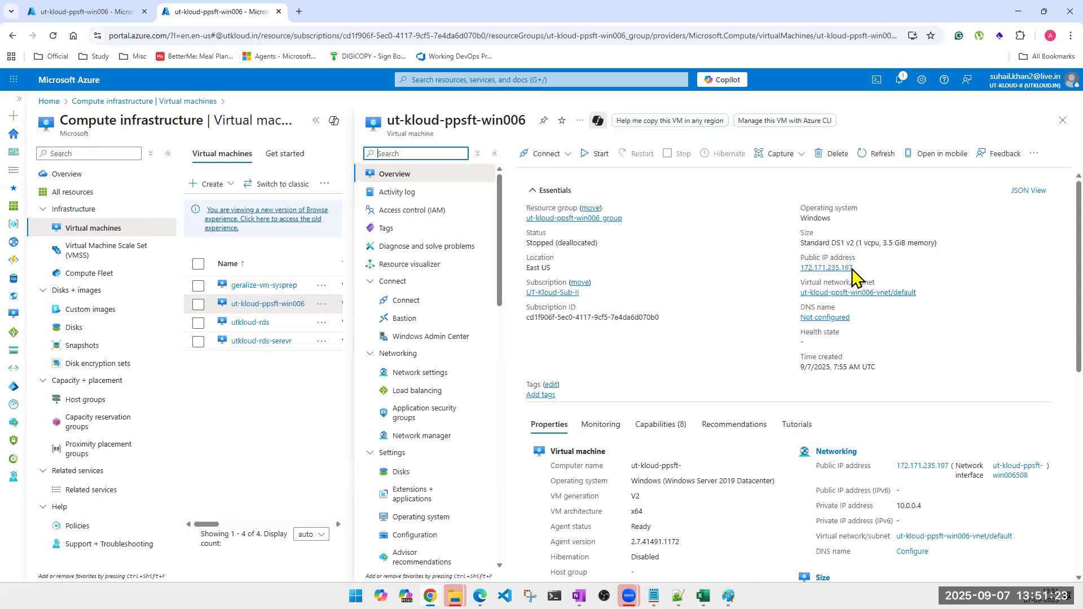
{"action": "left_click", "coordinate": [316, 120]}
{"action": "left_click", "coordinate": [185, 154]}
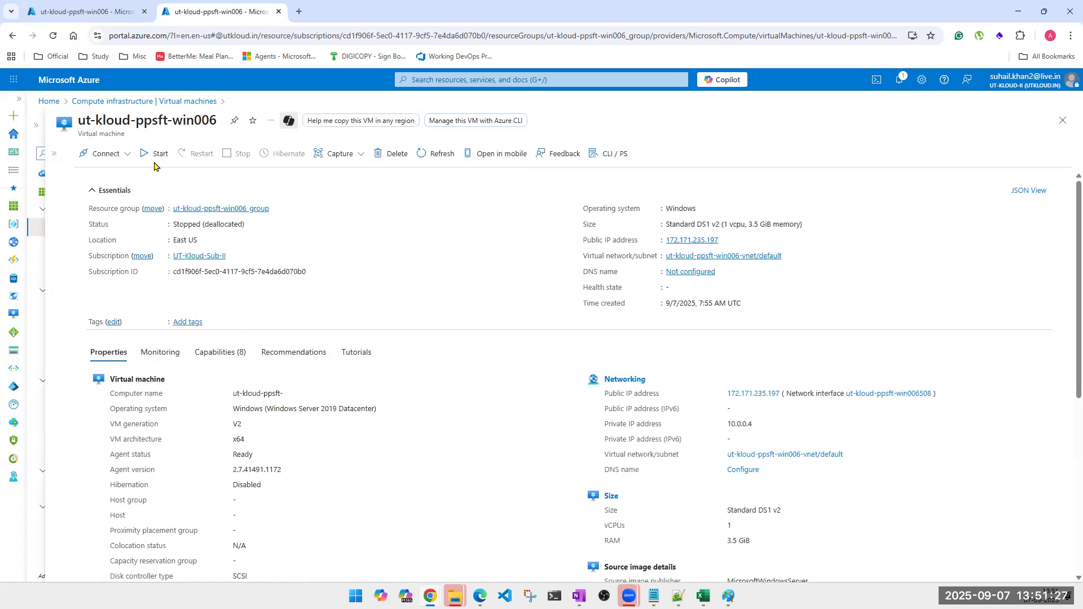
{"action": "left_click", "coordinate": [45, 154]}
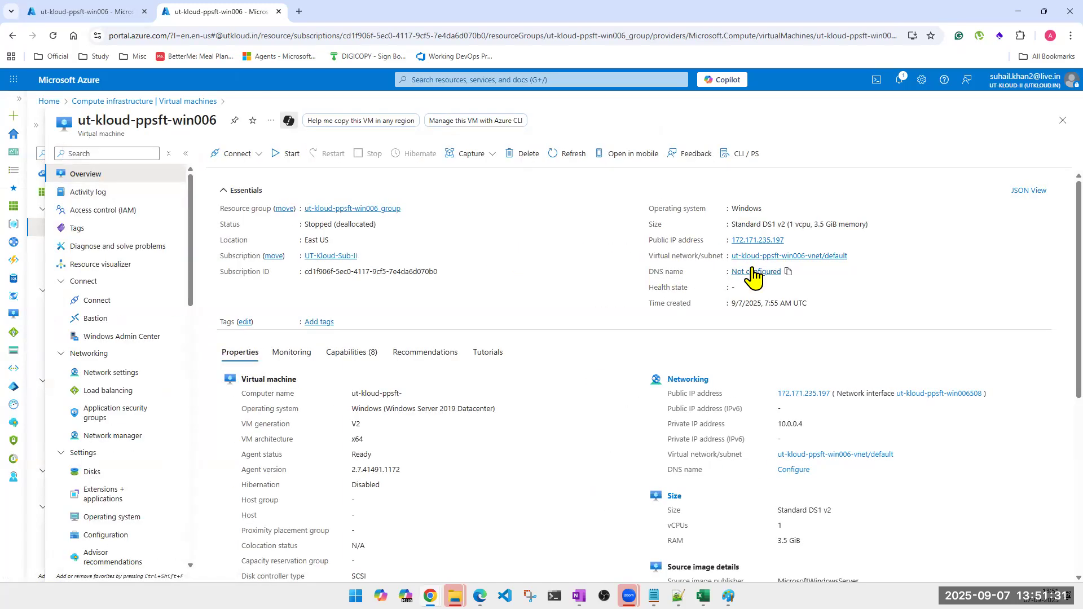
Review the Essentials: subscription ID, time created, computer name, Windows operating system and x64 architecture.
{"action": "triple_click", "coordinate": [347, 275]}
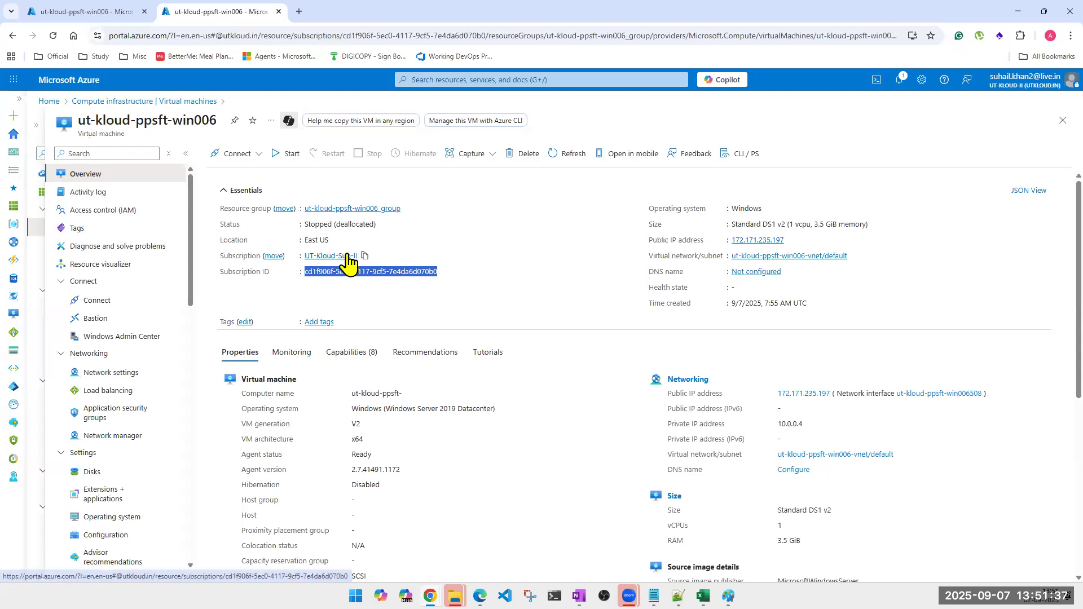
{"action": "triple_click", "coordinate": [745, 304]}
{"action": "scroll", "coordinate": [603, 292], "scroll_direction": "down", "scroll_amount": 1}
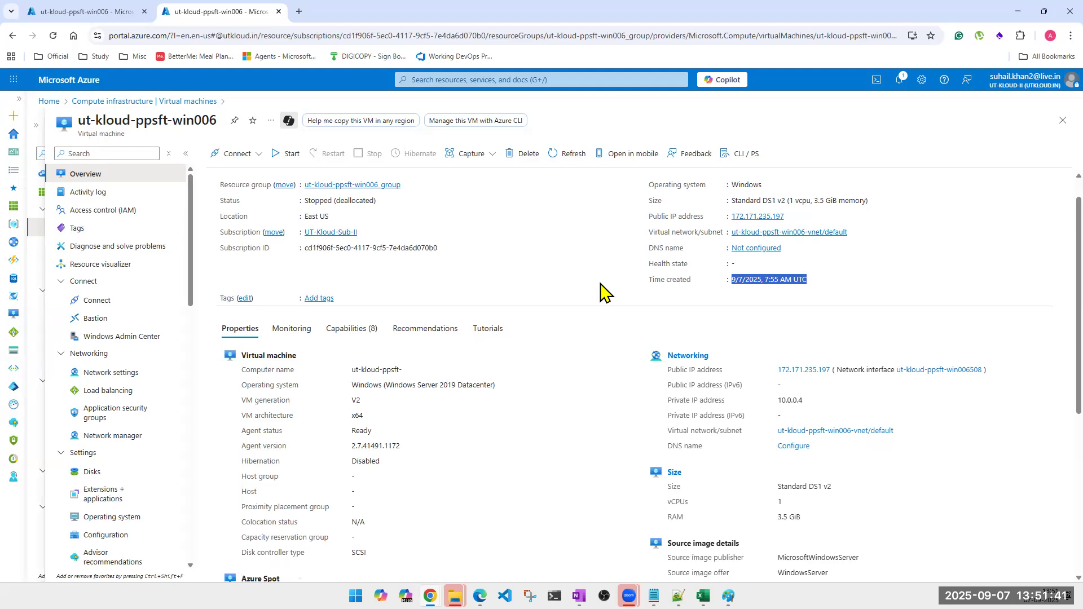
{"action": "scroll", "coordinate": [603, 292], "scroll_direction": "down", "scroll_amount": 2}
{"action": "scroll", "coordinate": [428, 322], "scroll_direction": "down", "scroll_amount": 2}
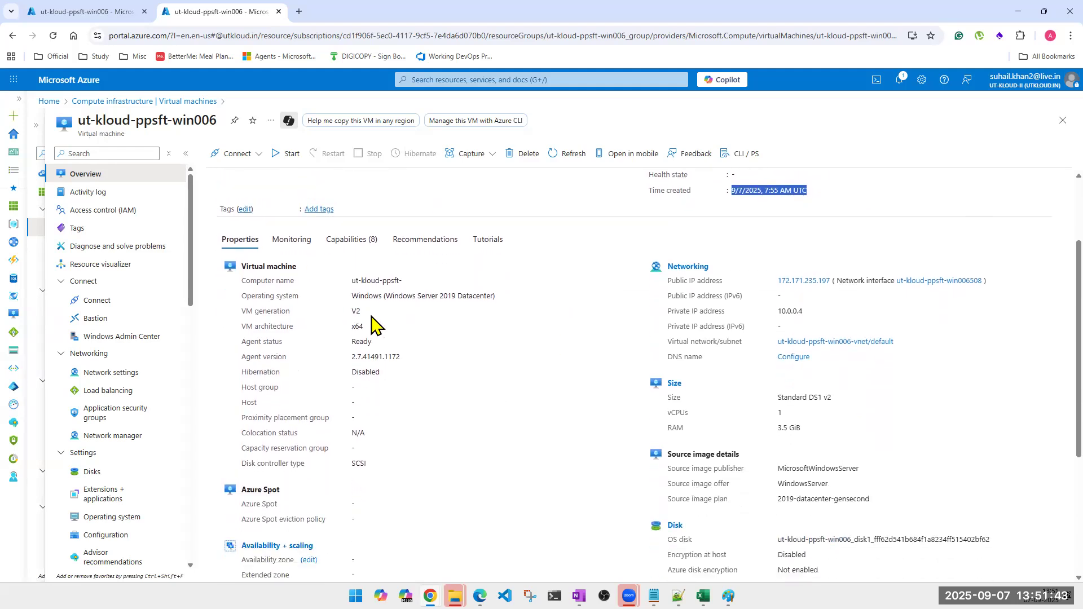
{"action": "scroll", "coordinate": [373, 325], "scroll_direction": "up", "scroll_amount": 3}
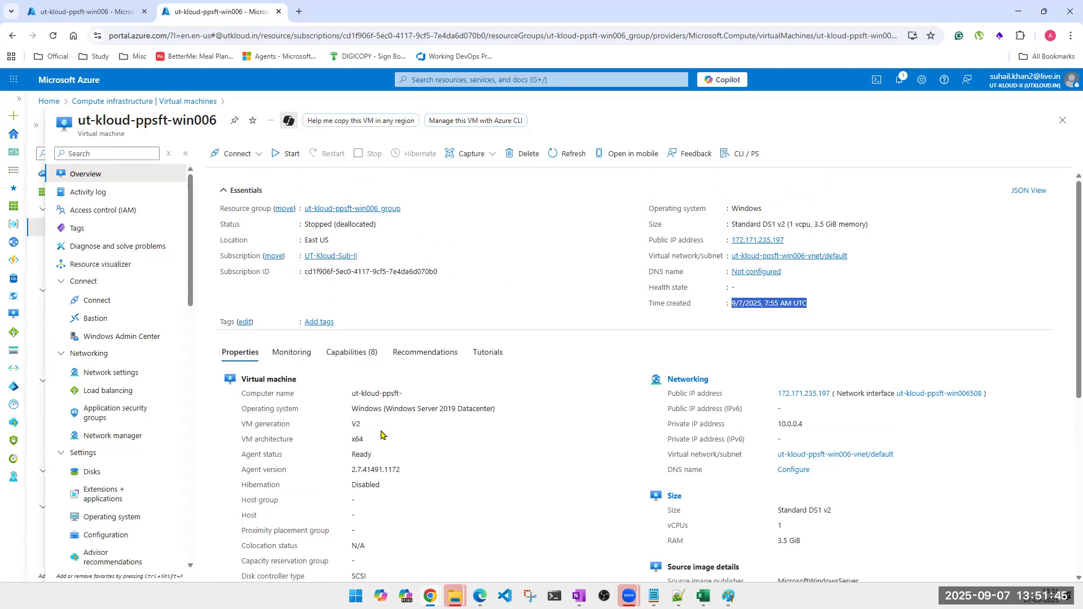
{"action": "scroll", "coordinate": [380, 434], "scroll_direction": "down", "scroll_amount": 1}
{"action": "triple_click", "coordinate": [373, 338]}
{"action": "double_click", "coordinate": [407, 351]}
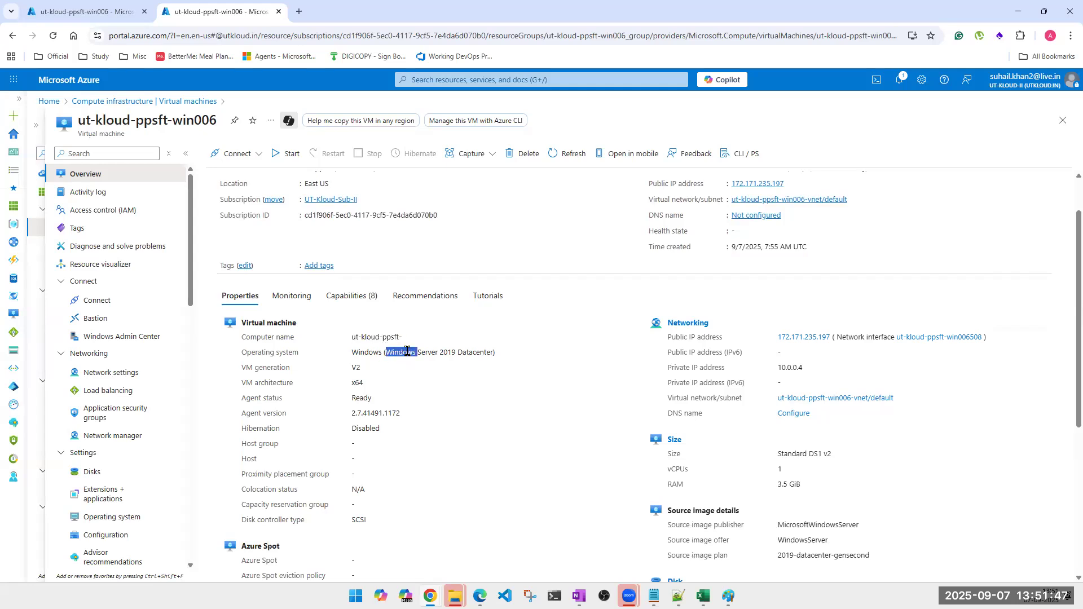
{"action": "triple_click", "coordinate": [407, 351]}
{"action": "left_click", "coordinate": [353, 367]}
{"action": "double_click", "coordinate": [357, 383]}
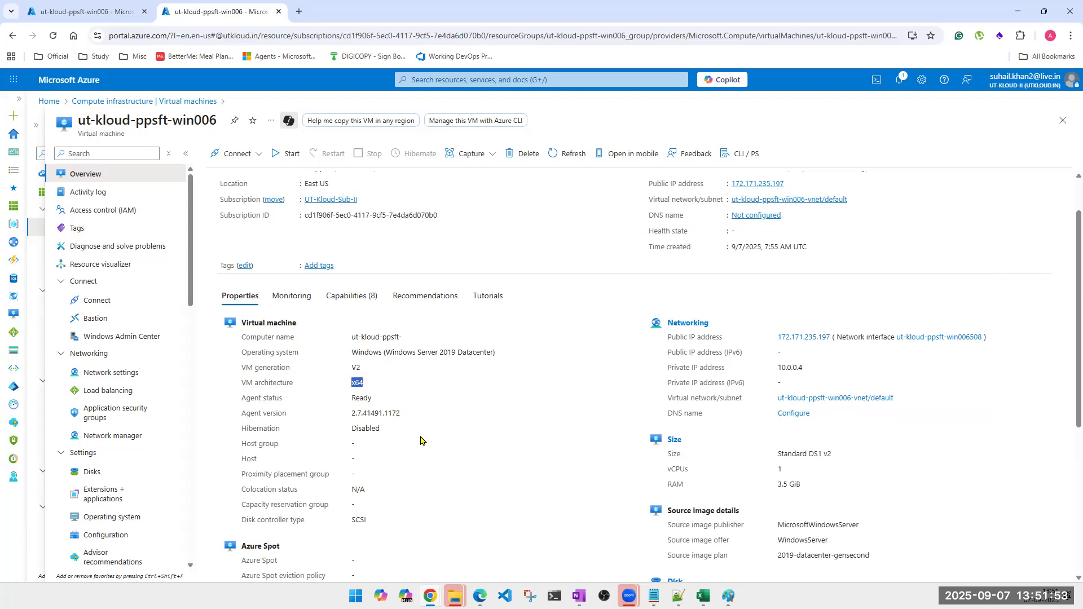
{"action": "scroll", "coordinate": [499, 312], "scroll_direction": "down", "scroll_amount": 2}
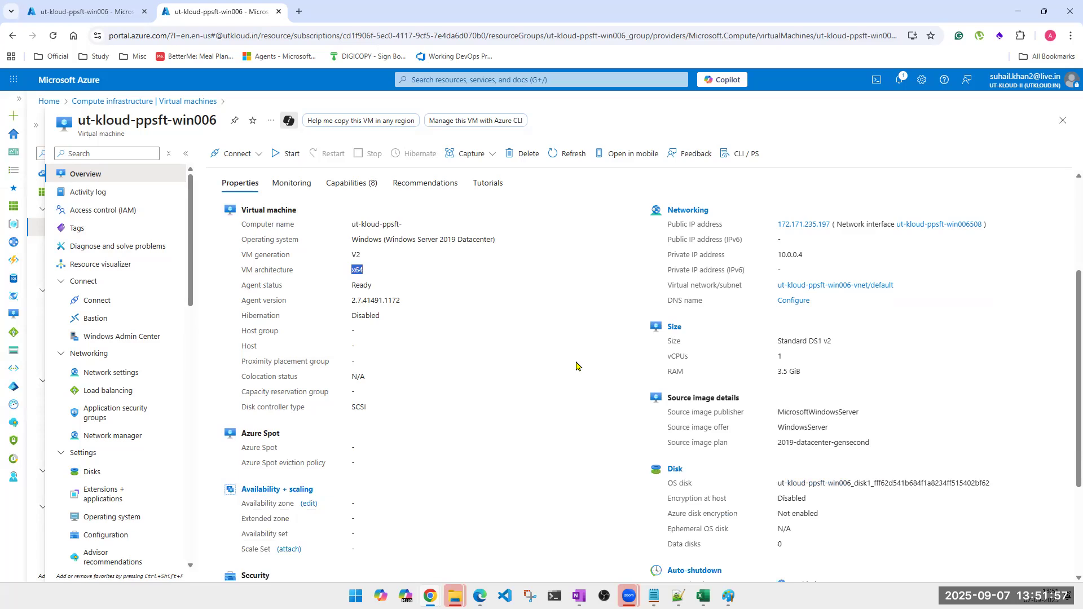
{"action": "scroll", "coordinate": [576, 366], "scroll_direction": "up", "scroll_amount": 1}
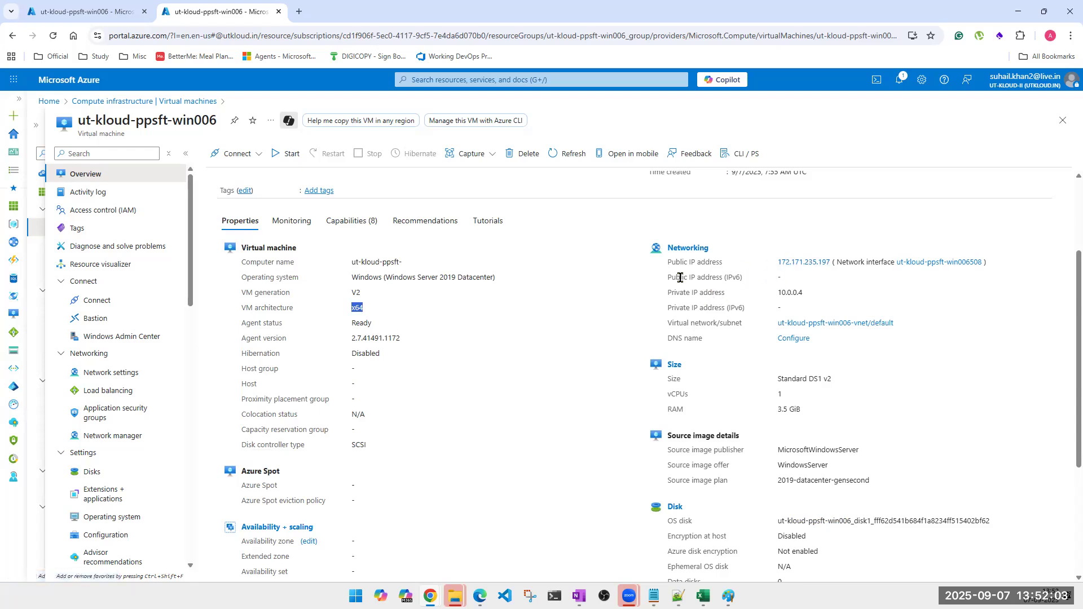
Check the networking properties, Standard DS1 v2 size, and auto-shutdown at 07:00 PM IST.
{"action": "left_click_drag", "start_coordinate": [683, 276], "coordinate": [726, 278]}
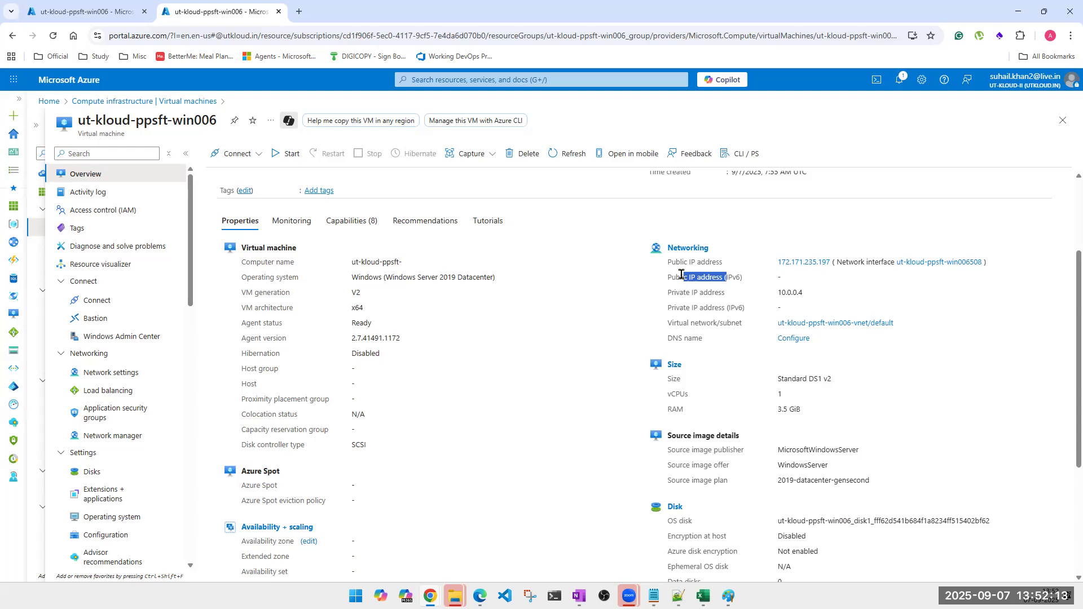
{"action": "left_click_drag", "start_coordinate": [668, 293], "coordinate": [746, 298]}
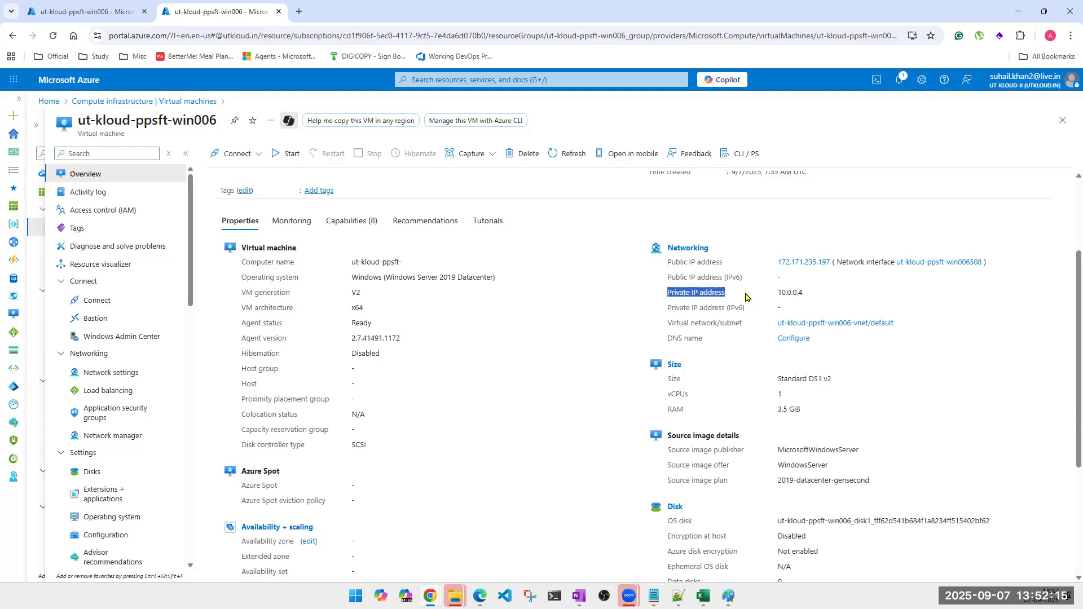
{"action": "left_click", "coordinate": [681, 339]}
{"action": "left_click_drag", "start_coordinate": [683, 323], "coordinate": [720, 324]}
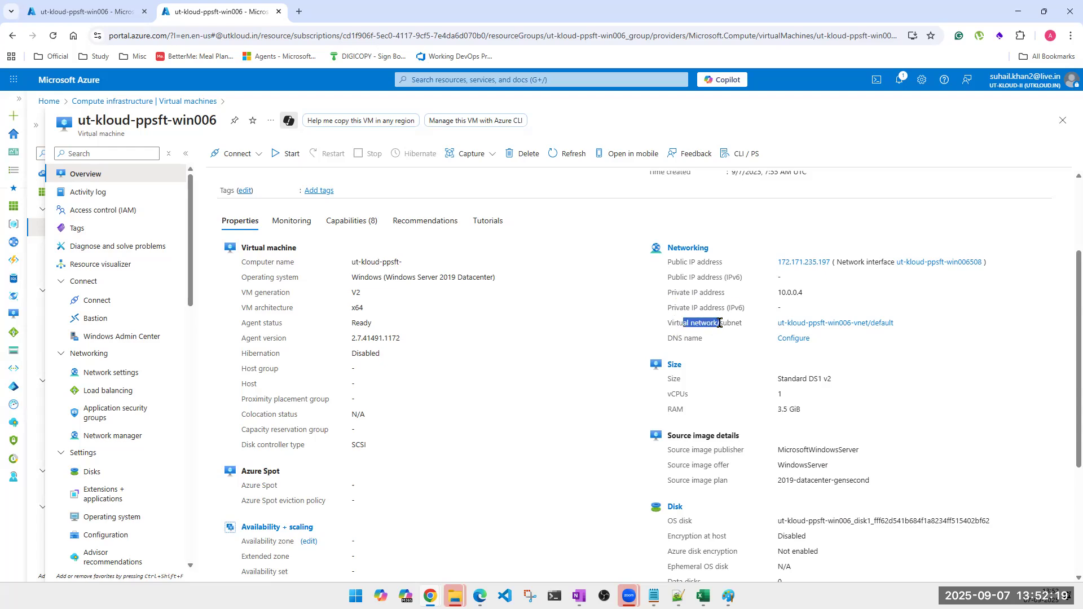
{"action": "scroll", "coordinate": [615, 270], "scroll_direction": "up", "scroll_amount": 2}
{"action": "scroll", "coordinate": [600, 237], "scroll_direction": "down", "scroll_amount": 2}
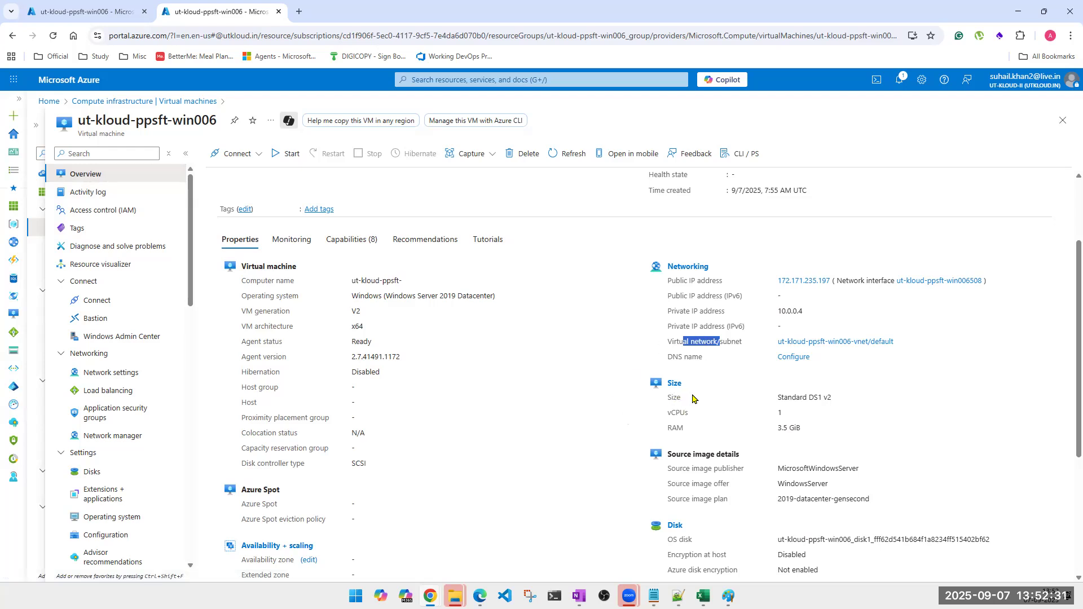
{"action": "left_click", "coordinate": [780, 398]}
{"action": "left_click_drag", "start_coordinate": [780, 398], "coordinate": [813, 416]}
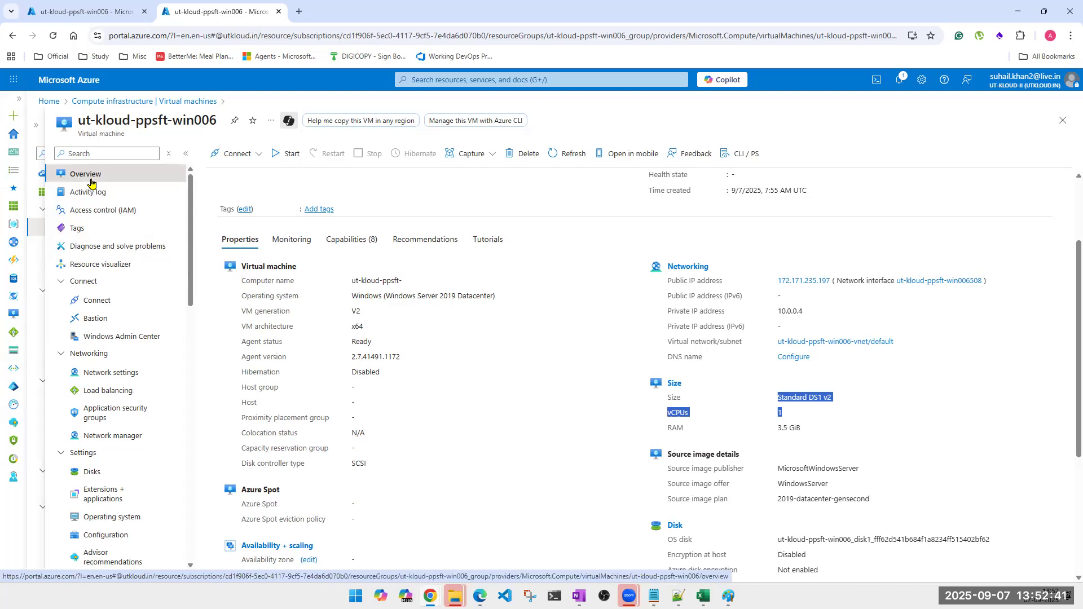
{"action": "left_click", "coordinate": [621, 399]}
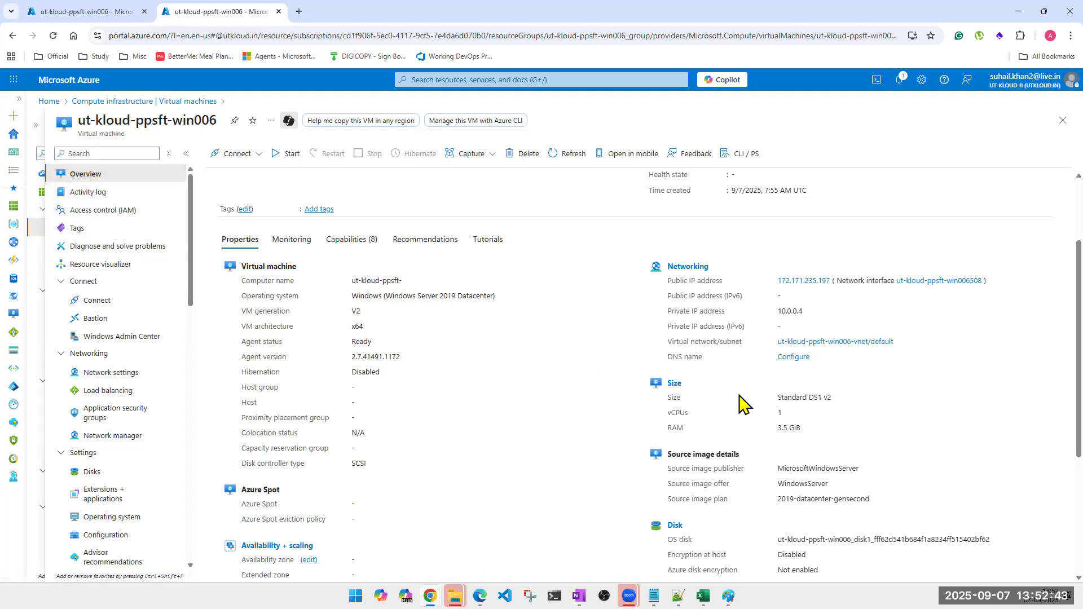
{"action": "left_click_drag", "start_coordinate": [742, 402], "coordinate": [817, 438]}
{"action": "scroll", "coordinate": [812, 415], "scroll_direction": "down", "scroll_amount": 2}
{"action": "scroll", "coordinate": [630, 446], "scroll_direction": "down", "scroll_amount": 2}
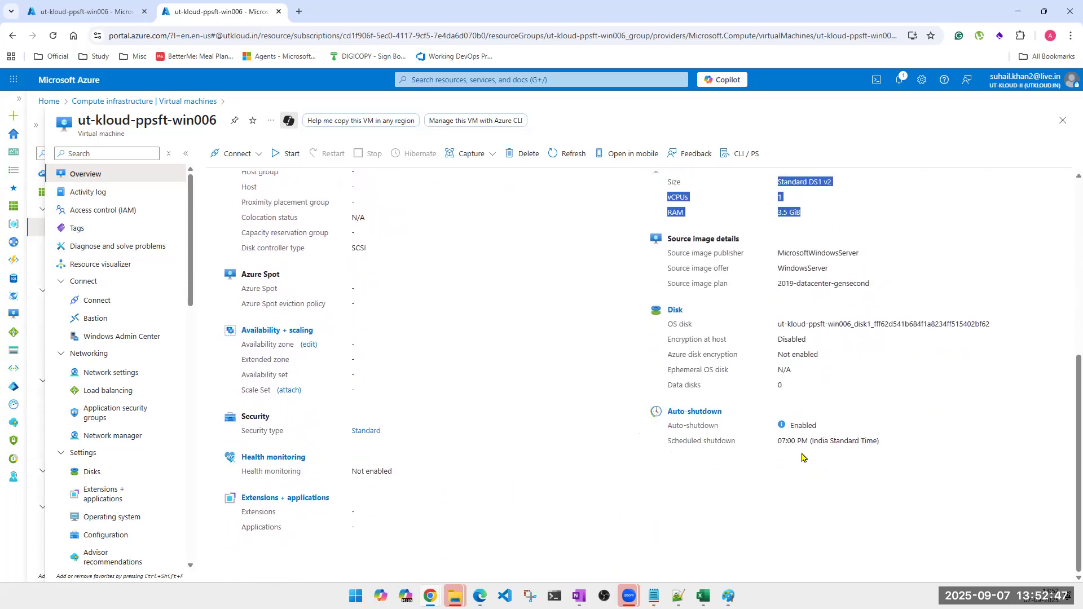
{"action": "left_click_drag", "start_coordinate": [884, 445], "coordinate": [661, 424]}
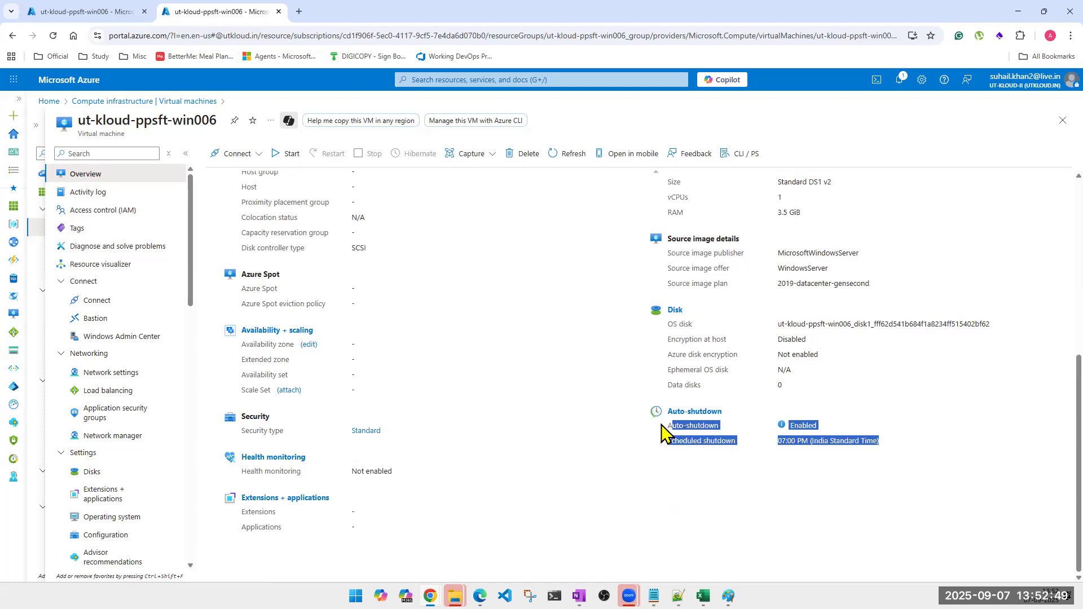
{"action": "left_click", "coordinate": [806, 457]}
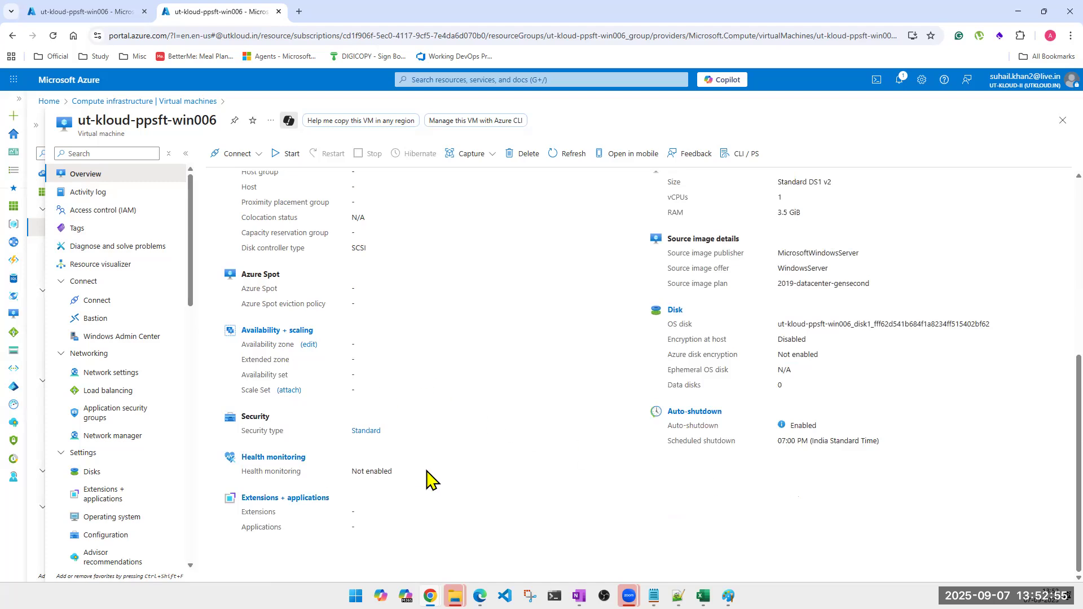
{"action": "scroll", "coordinate": [428, 472], "scroll_direction": "up", "scroll_amount": 4}
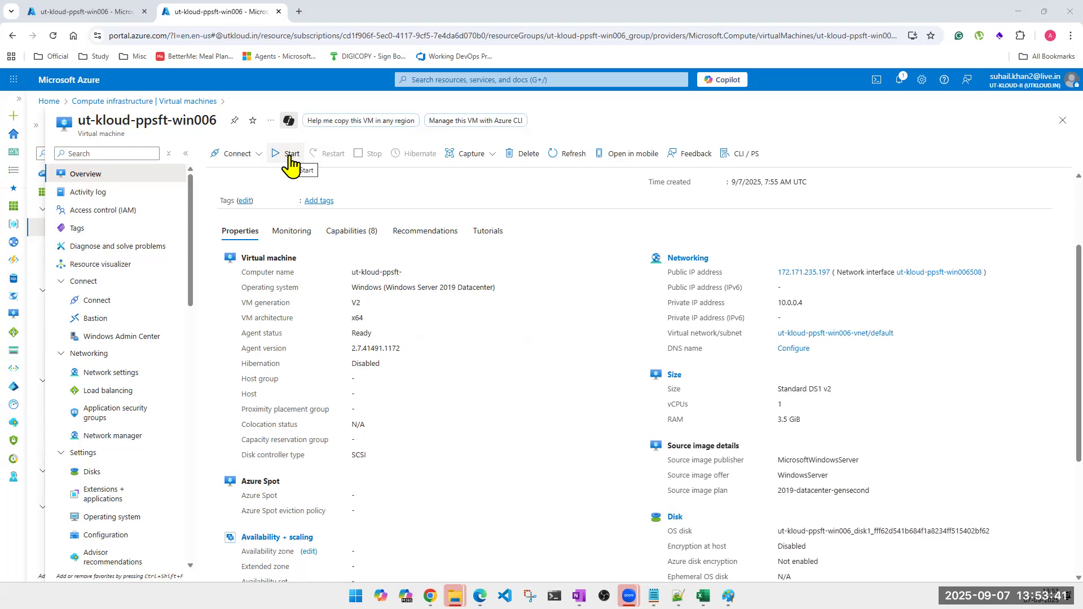
{"action": "scroll", "coordinate": [807, 545], "scroll_direction": "down", "scroll_amount": 4}
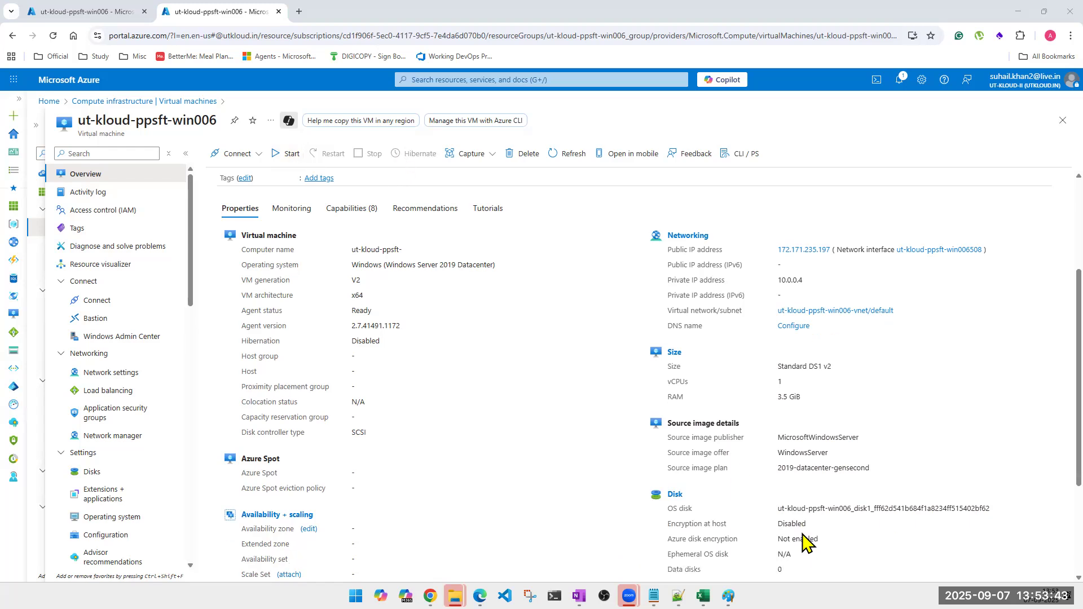
{"action": "scroll", "coordinate": [621, 435], "scroll_direction": "up", "scroll_amount": 4}
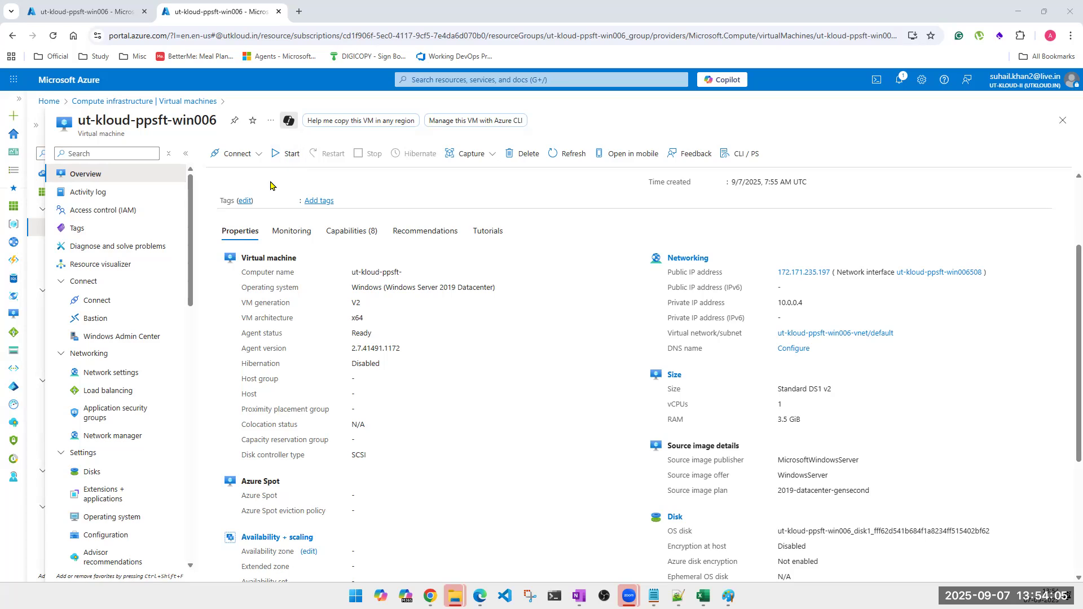
{"action": "scroll", "coordinate": [636, 337], "scroll_direction": "down", "scroll_amount": 1}
{"action": "scroll", "coordinate": [635, 336], "scroll_direction": "down", "scroll_amount": 3}
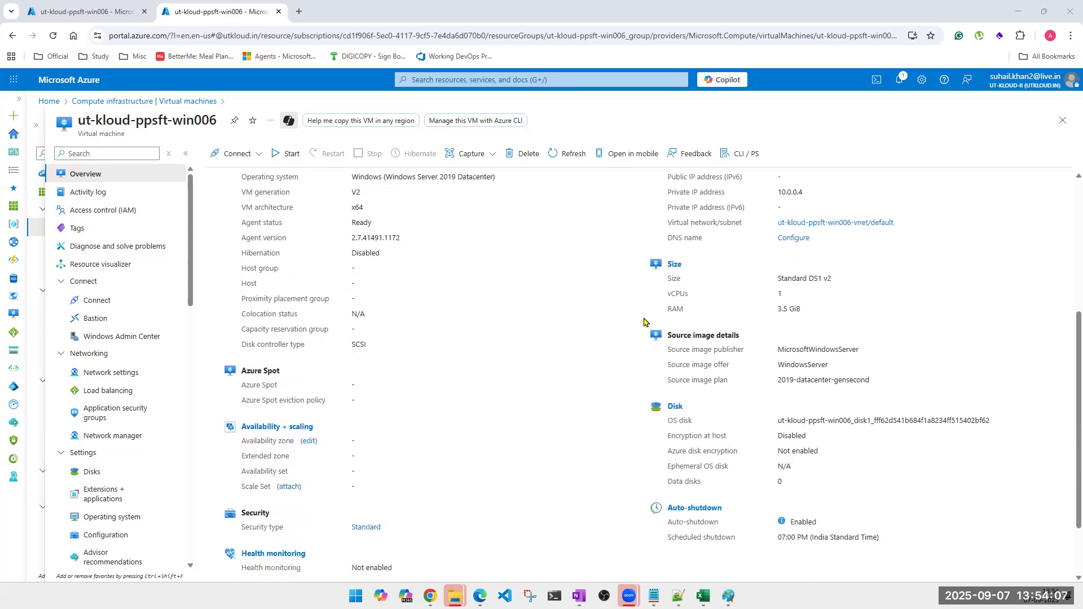
{"action": "scroll", "coordinate": [532, 246], "scroll_direction": "up", "scroll_amount": 2}
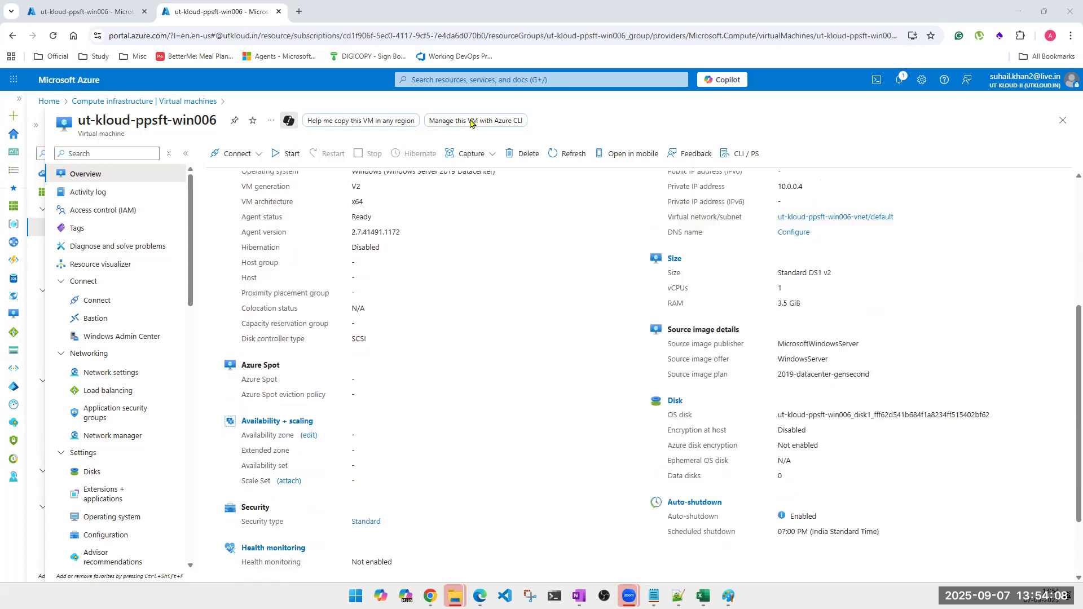
In the first portal tab, go to the Virtual machines list.
{"action": "left_click", "coordinate": [64, 11]}
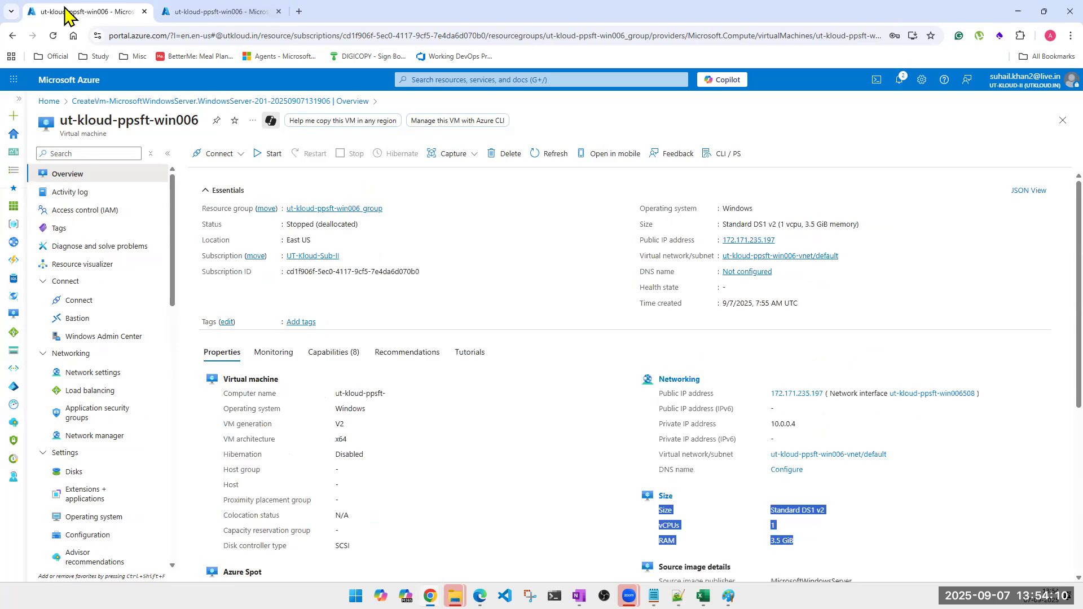
{"action": "left_click", "coordinate": [511, 82]}
{"action": "left_click", "coordinate": [431, 264]}
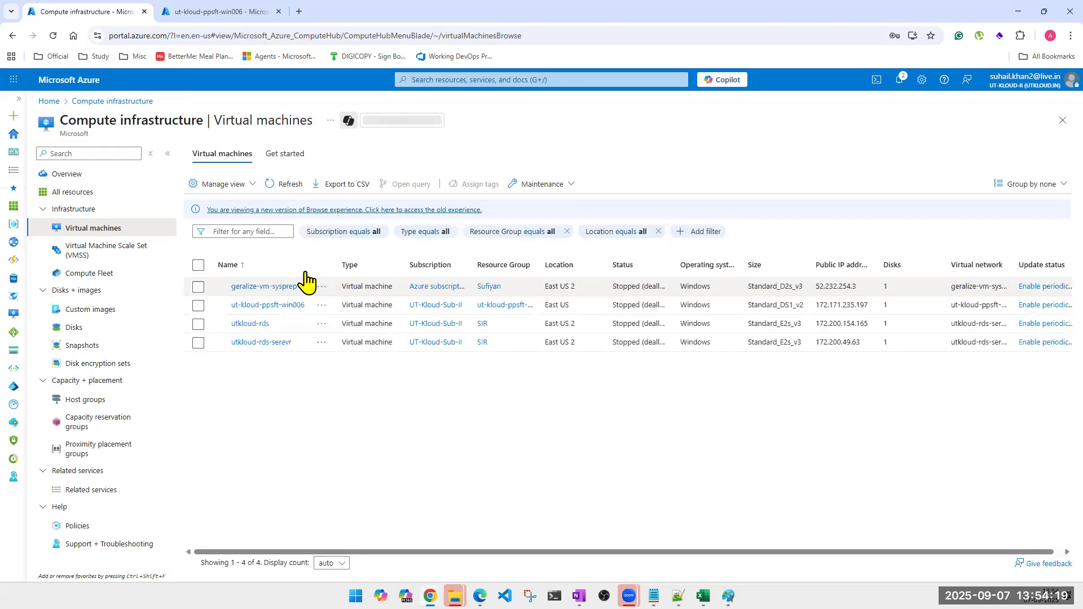
Start Create > Virtual machine, close the wizard, and return to the ut-kloud-ppsft-win006 overview.
{"action": "left_click", "coordinate": [220, 187]}
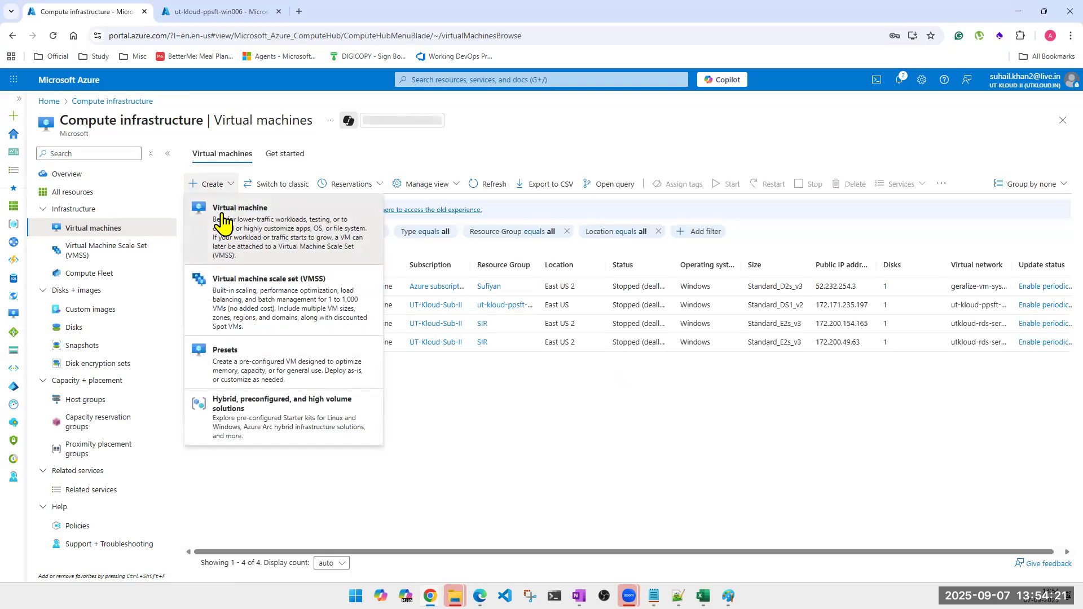
{"action": "left_click", "coordinate": [222, 217]}
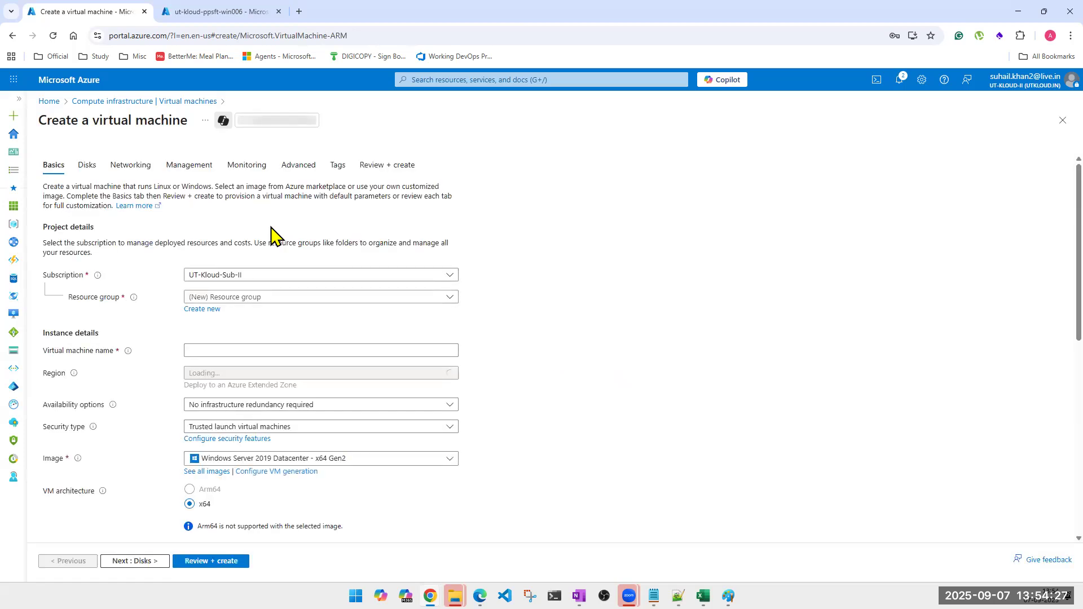
{"action": "left_click", "coordinate": [1063, 120]}
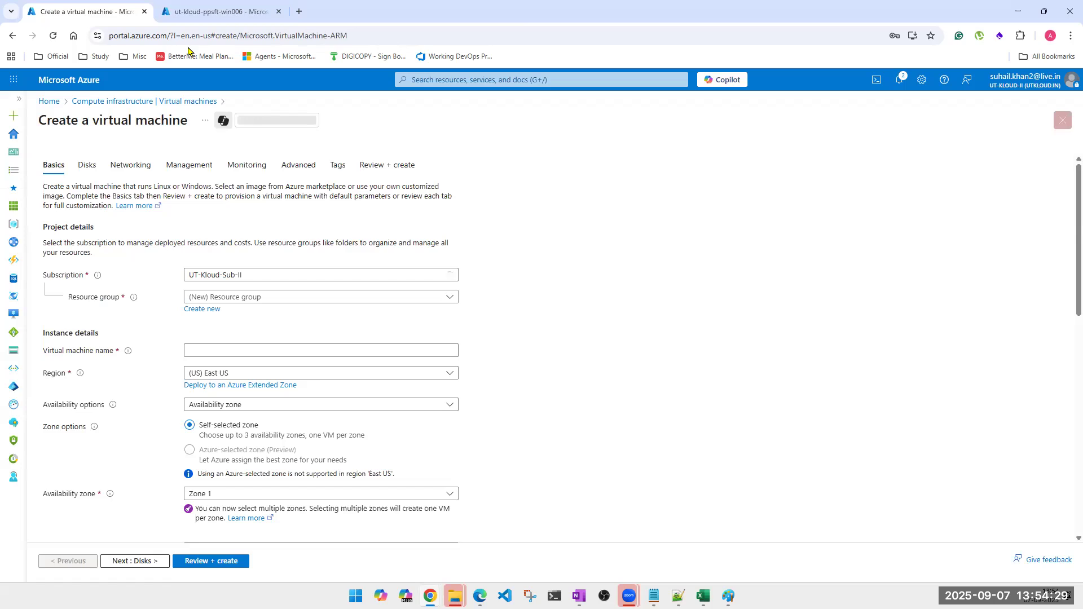
{"action": "left_click", "coordinate": [210, 13]}
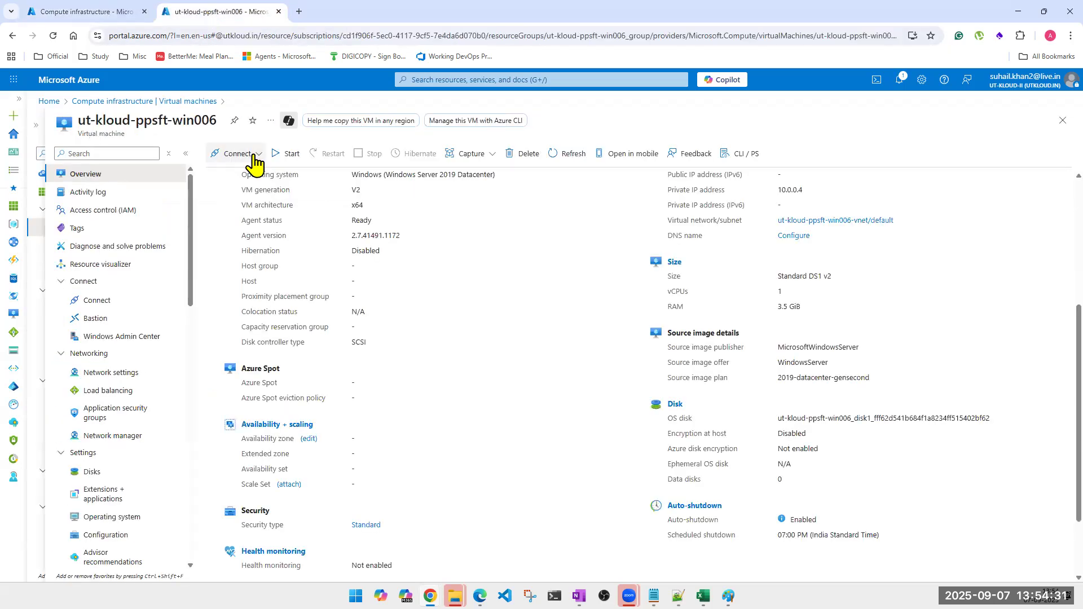
Scroll the VM overview back up to Essentials and open the portal search suggestions.
{"action": "scroll", "coordinate": [274, 228], "scroll_direction": "up", "scroll_amount": 1}
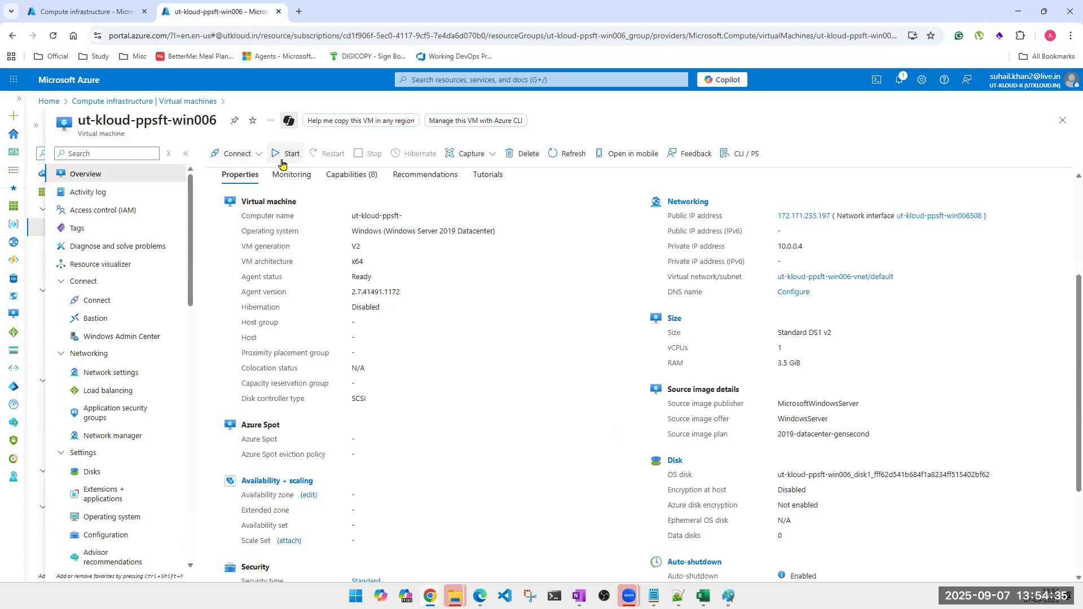
{"action": "scroll", "coordinate": [275, 226], "scroll_direction": "up", "scroll_amount": 1}
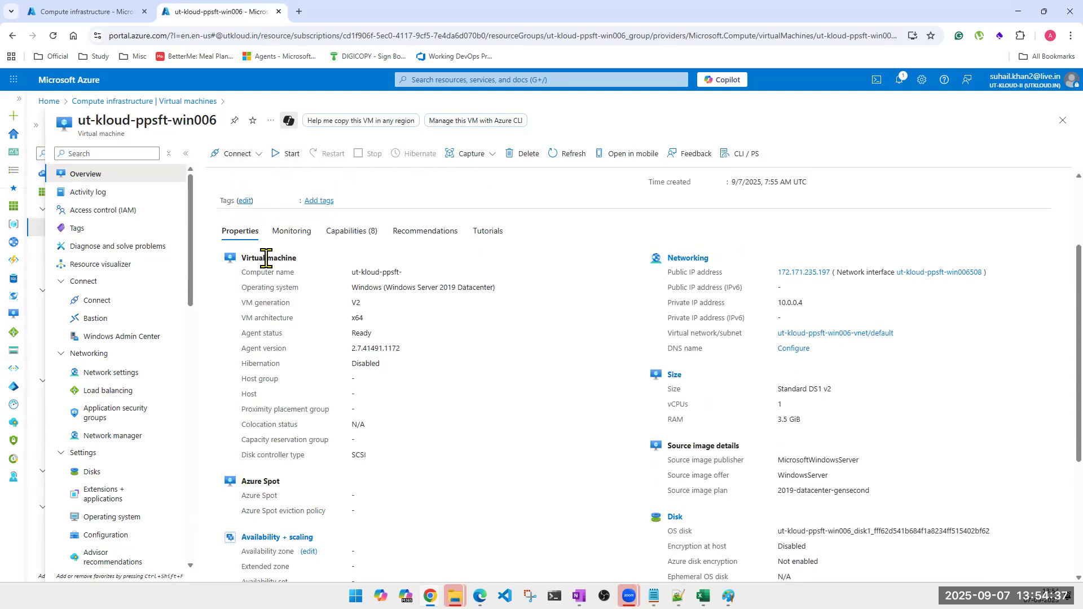
{"action": "scroll", "coordinate": [266, 258], "scroll_direction": "up", "scroll_amount": 1}
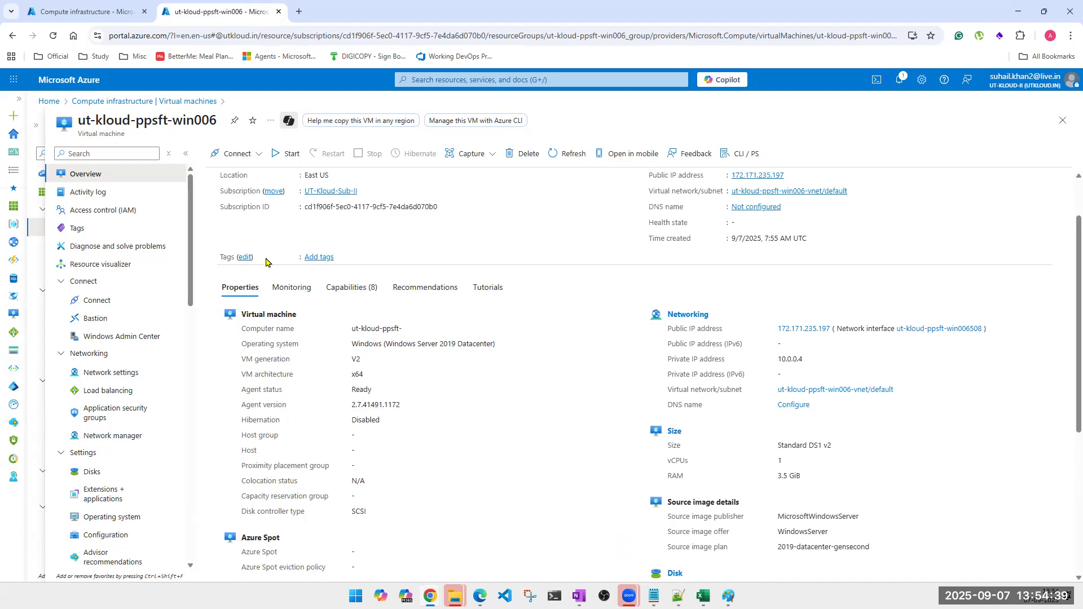
{"action": "scroll", "coordinate": [266, 261], "scroll_direction": "up", "scroll_amount": 1}
{"action": "scroll", "coordinate": [266, 262], "scroll_direction": "up", "scroll_amount": 1}
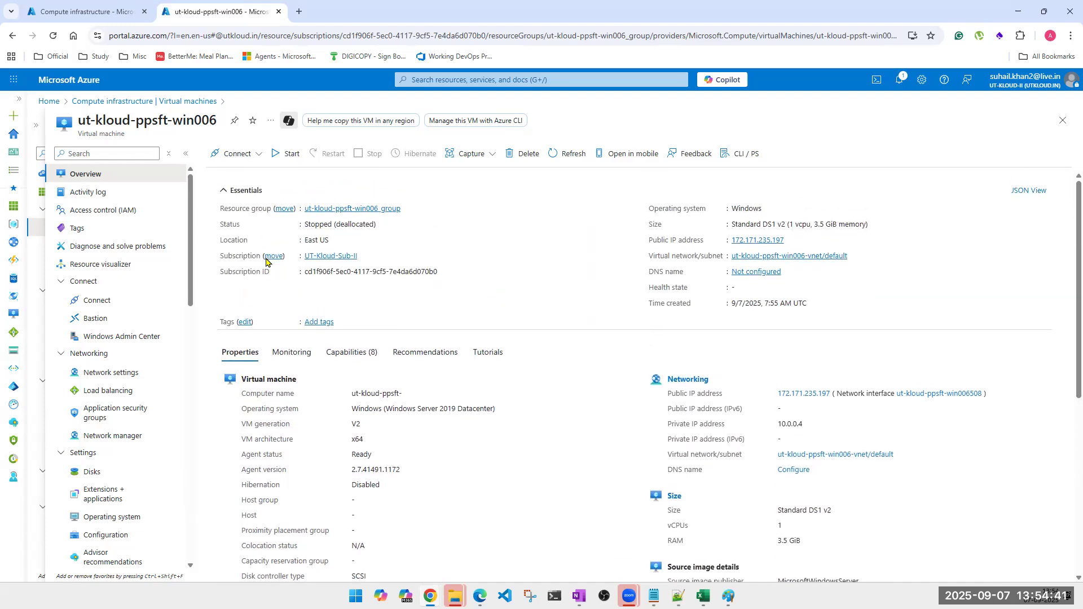
{"action": "left_click", "coordinate": [455, 79]}
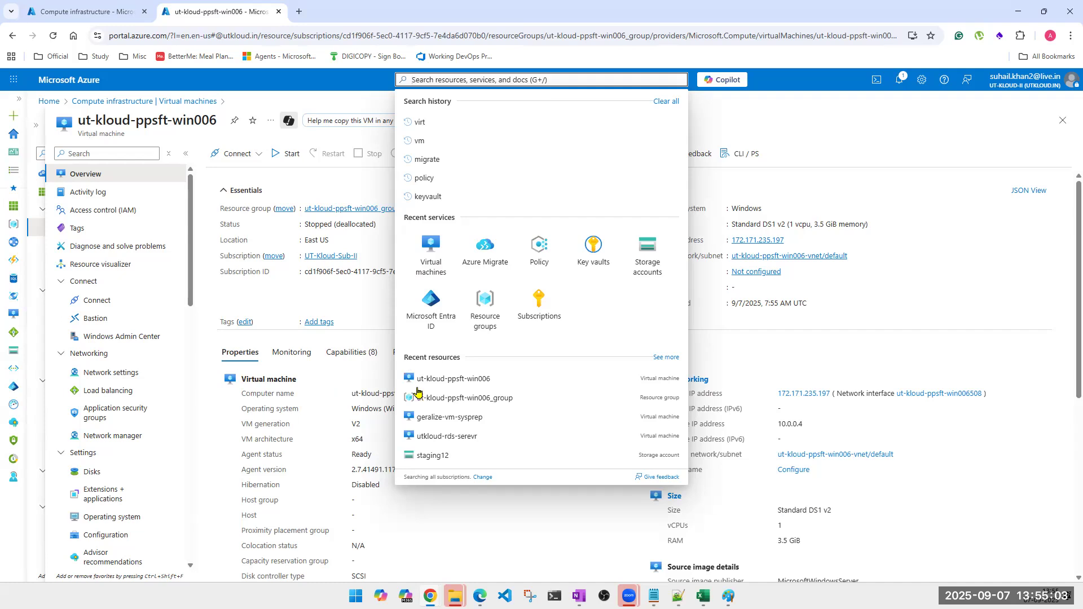
{"action": "mouse_move", "coordinate": [430, 597]}
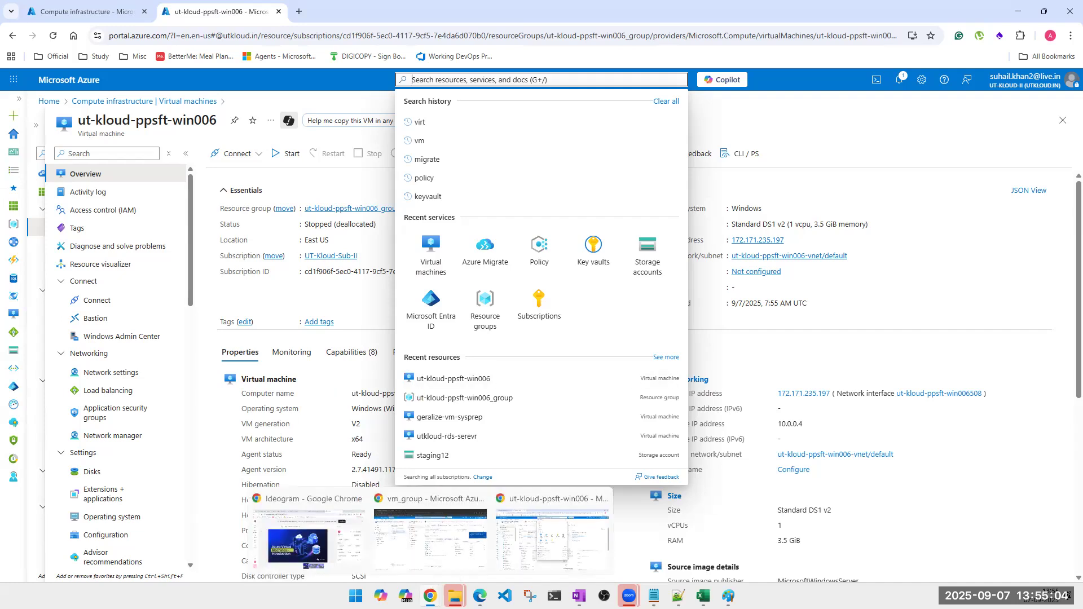
{"action": "left_click", "coordinate": [436, 558]}
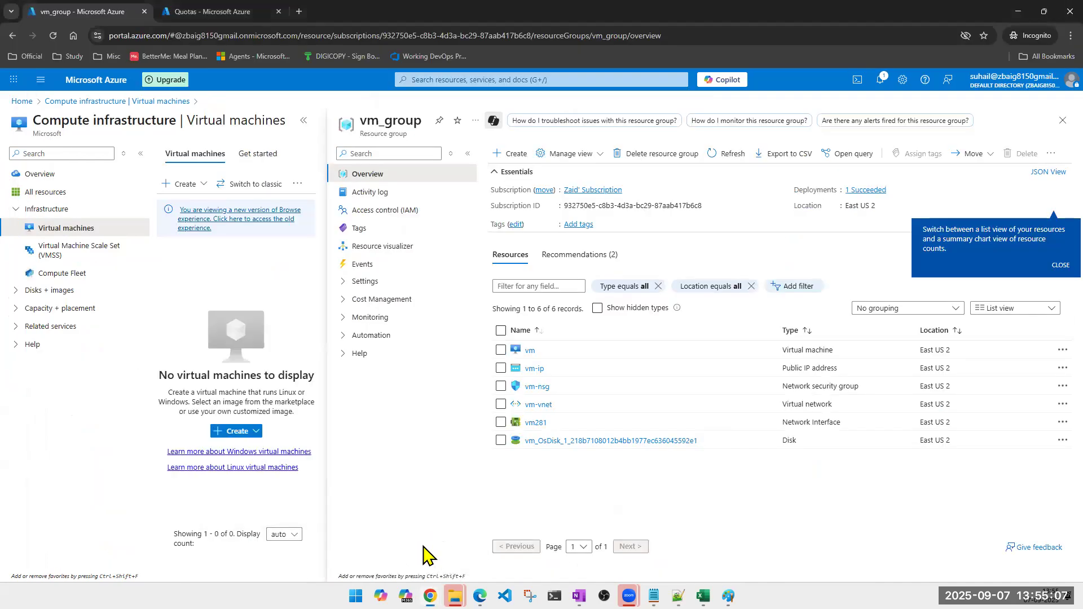
{"action": "left_click", "coordinate": [1063, 121]}
{"action": "left_click", "coordinate": [571, 77]}
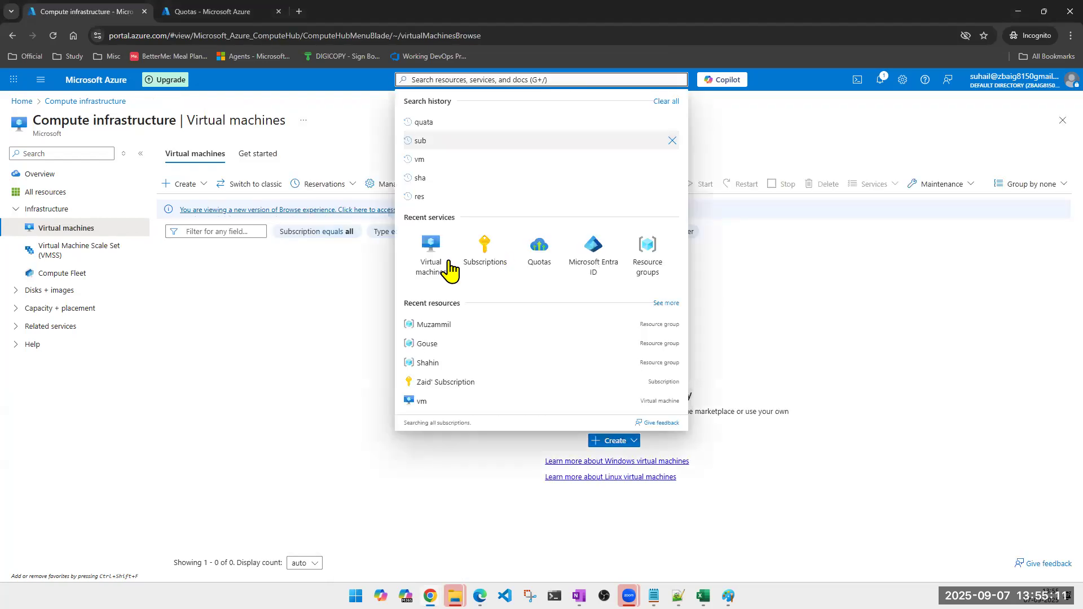
{"action": "left_click", "coordinate": [659, 271]}
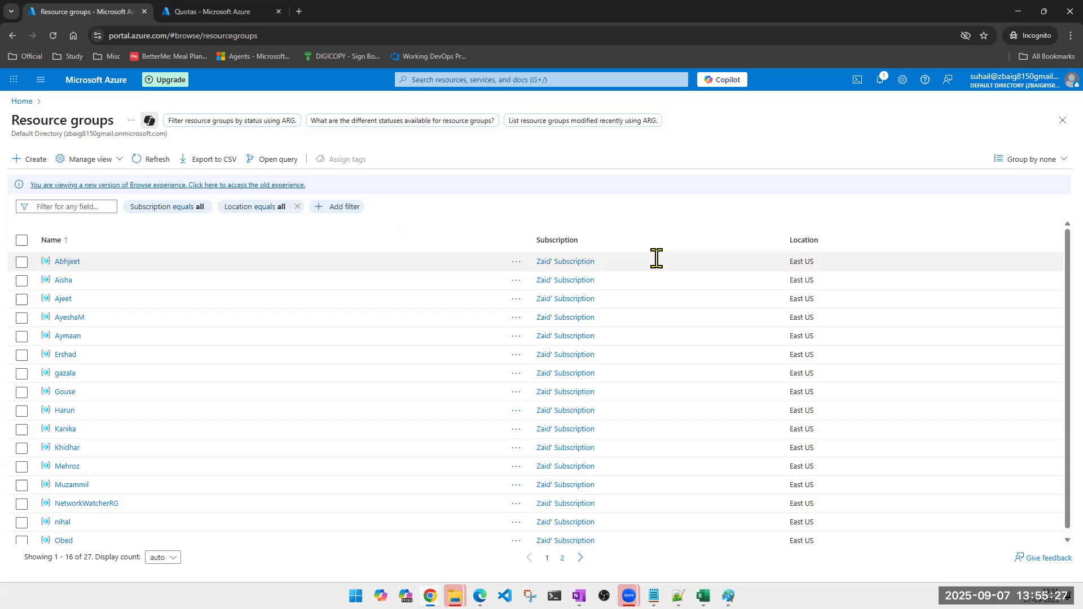
{"action": "scroll", "coordinate": [142, 452], "scroll_direction": "down", "scroll_amount": 1}
{"action": "scroll", "coordinate": [143, 452], "scroll_direction": "up", "scroll_amount": 1}
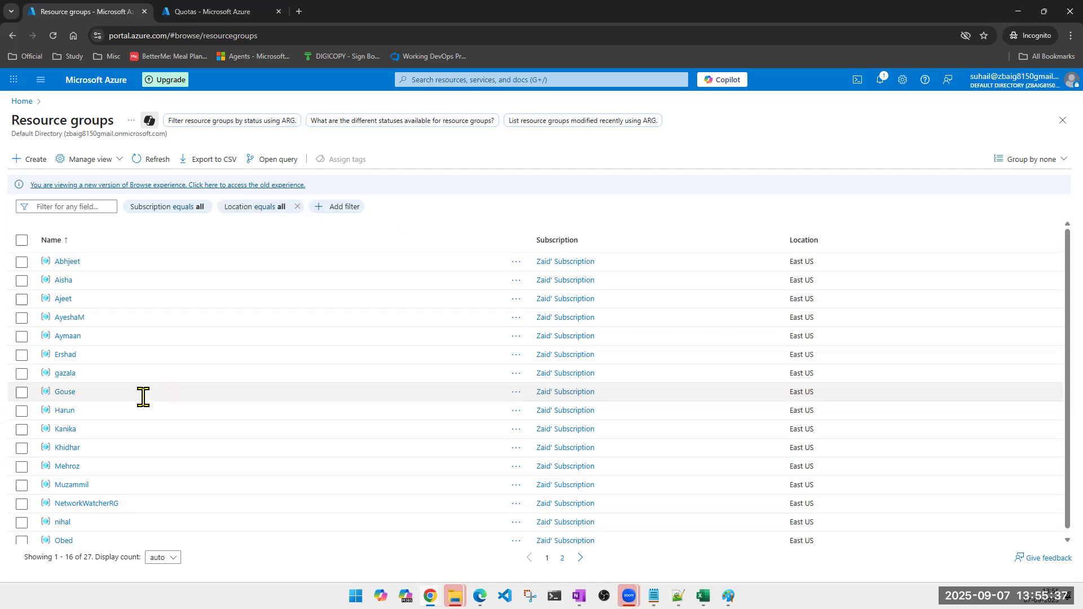
{"action": "left_click", "coordinate": [67, 261]}
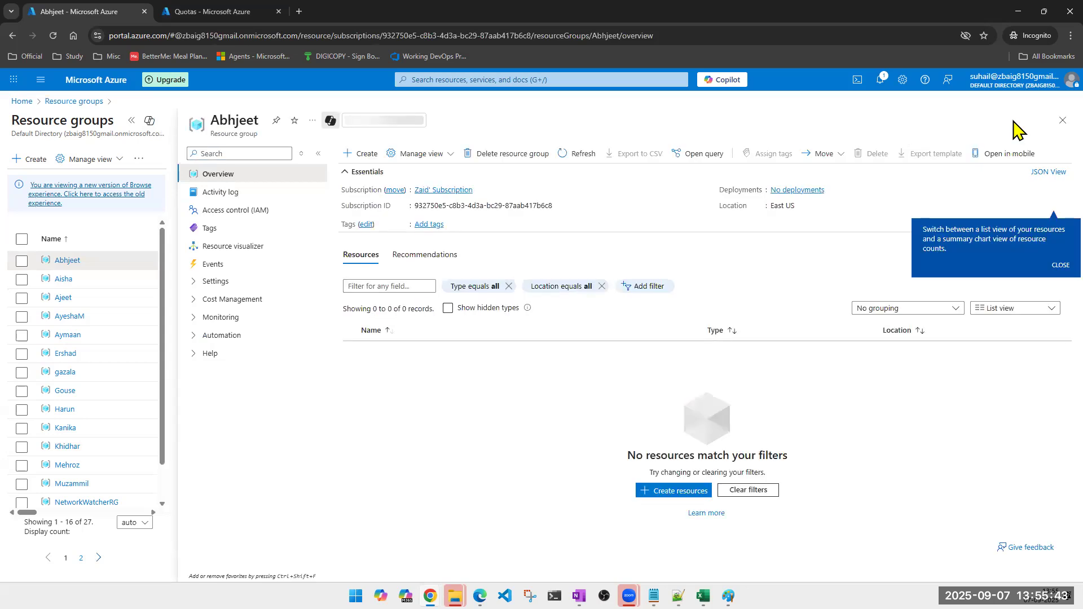
{"action": "left_click", "coordinate": [1062, 121]}
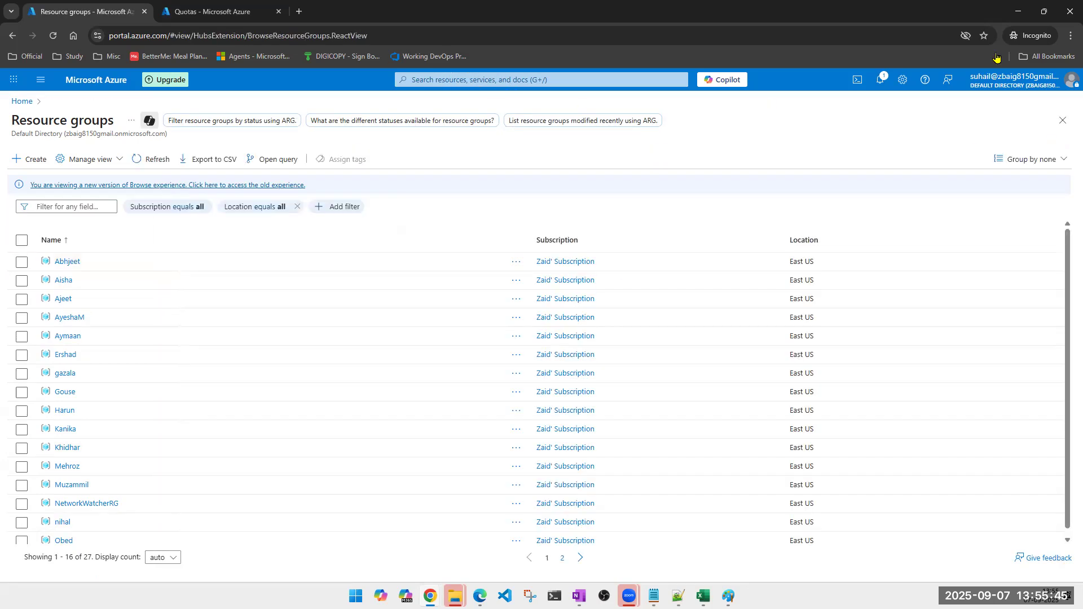
{"action": "left_click", "coordinate": [1019, 11]}
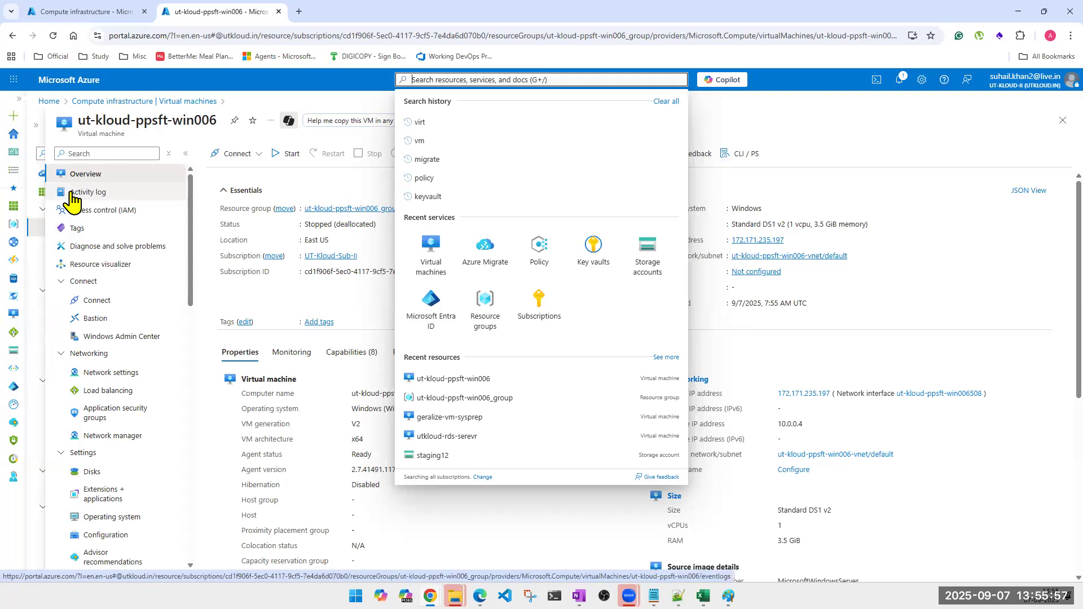
Choose Virtual machines under Recent services in the search dropdown.
{"action": "left_click", "coordinate": [425, 260]}
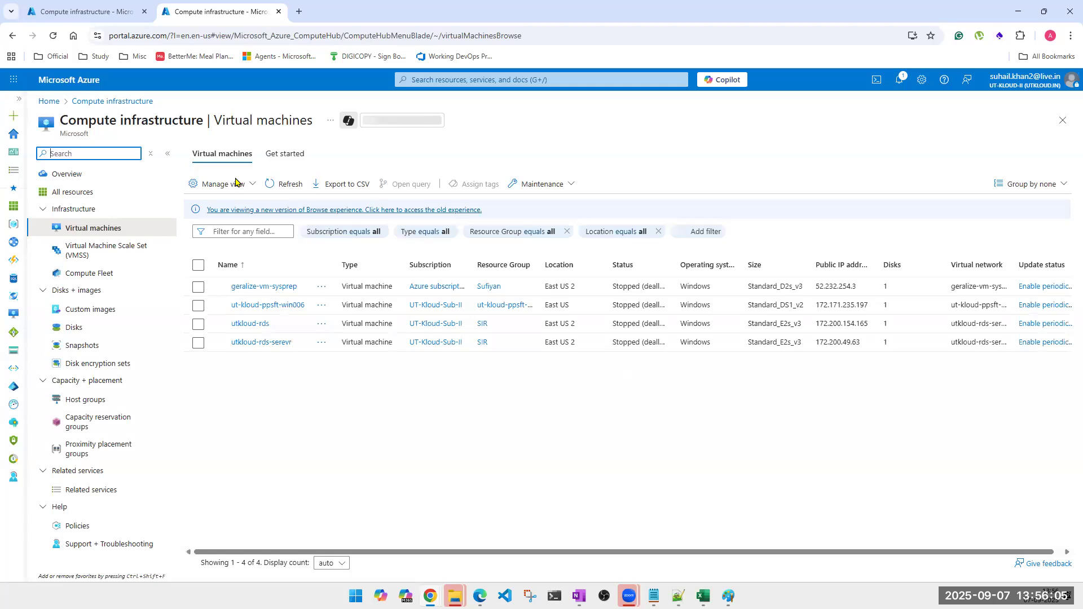
Choose + Create > Virtual machine to start a VM in UT-Kloud-Sub-II, East US.
{"action": "left_click", "coordinate": [235, 186]}
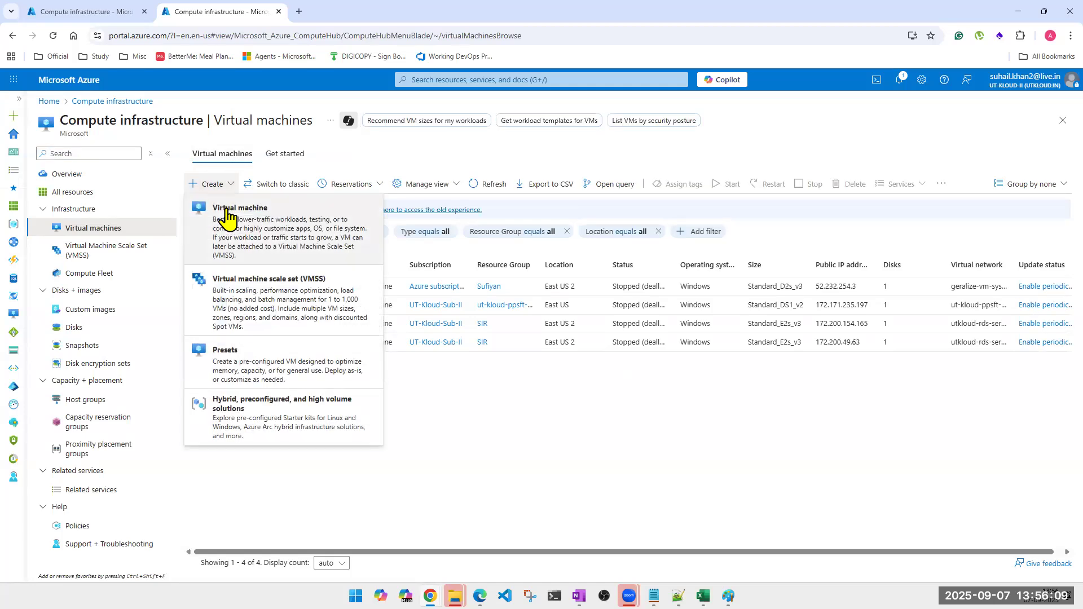
{"action": "left_click", "coordinate": [226, 214]}
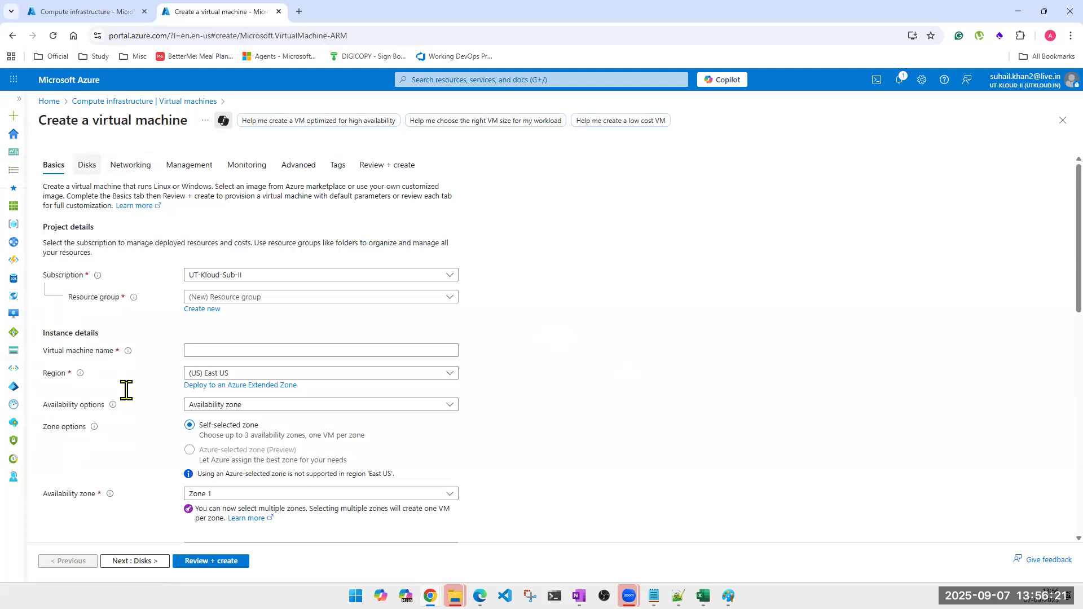
Try Password authentication, revert to SSH public key, and move on to the Networking settings.
{"action": "scroll", "coordinate": [126, 395], "scroll_direction": "down", "scroll_amount": 8}
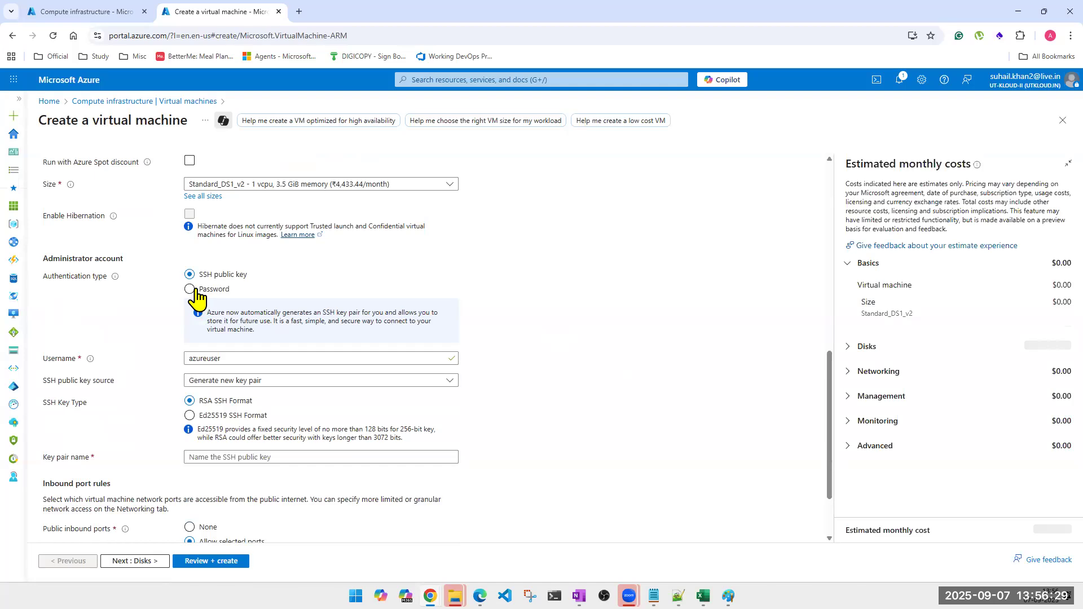
{"action": "left_click", "coordinate": [190, 288]}
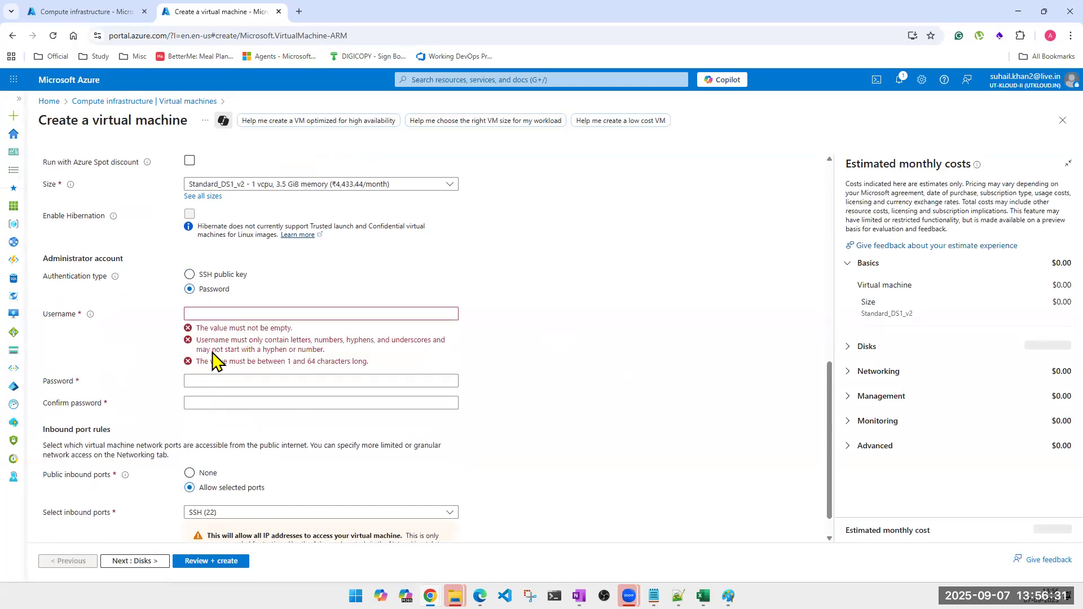
{"action": "left_click", "coordinate": [189, 275]}
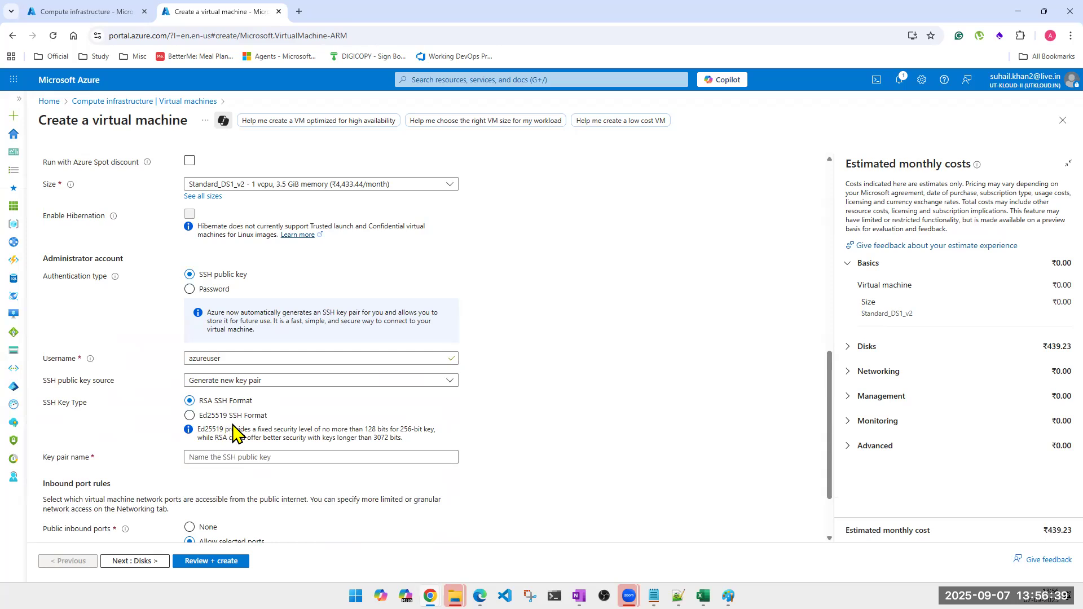
{"action": "scroll", "coordinate": [233, 433], "scroll_direction": "down", "scroll_amount": 1}
{"action": "scroll", "coordinate": [262, 410], "scroll_direction": "up", "scroll_amount": 5}
{"action": "scroll", "coordinate": [262, 410], "scroll_direction": "up", "scroll_amount": 5}
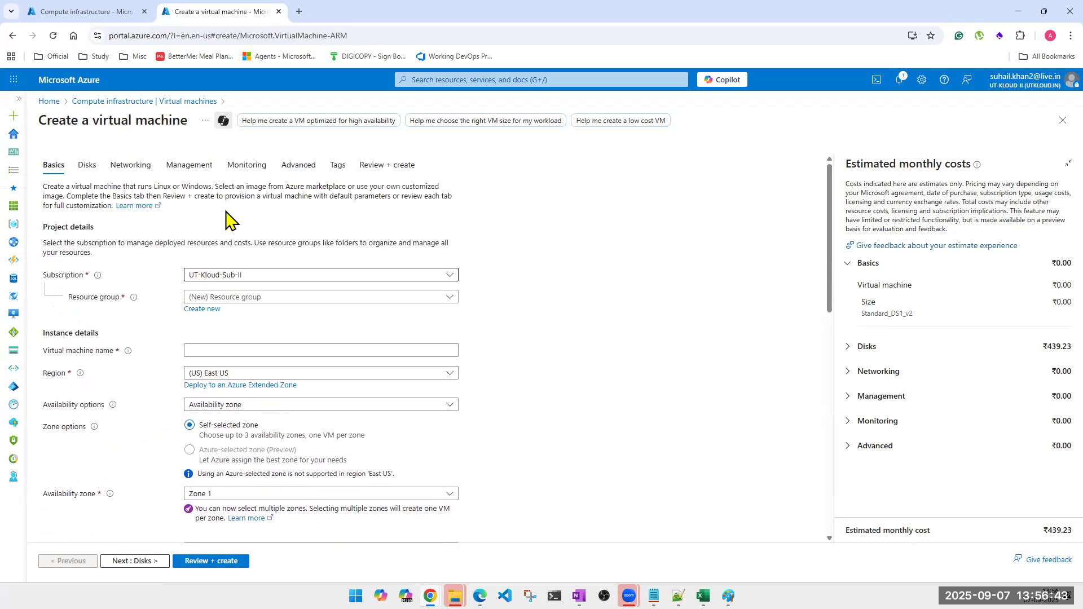
{"action": "left_click", "coordinate": [247, 166]}
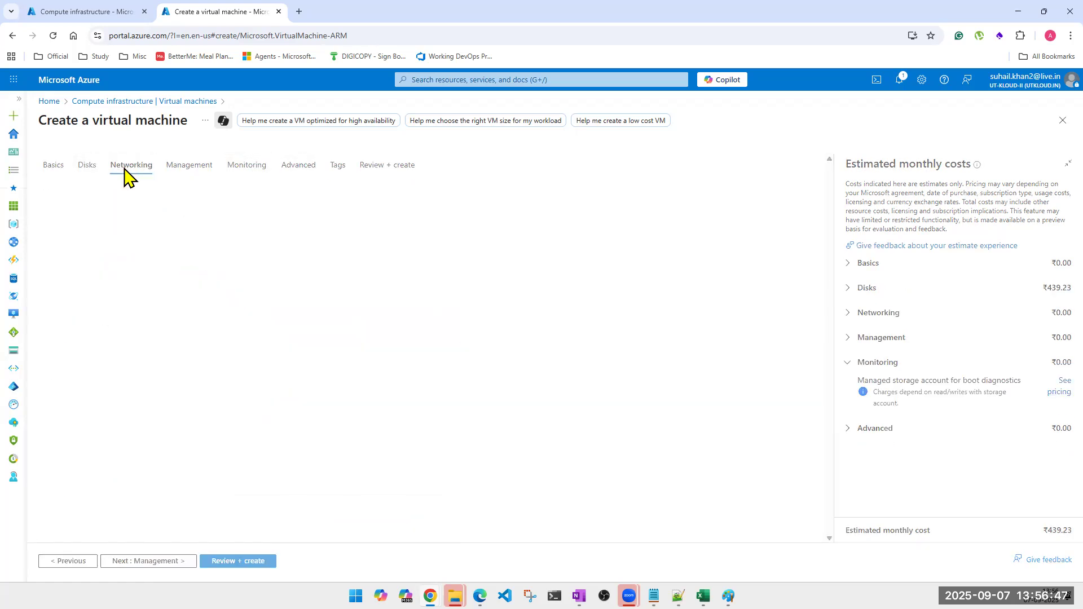
Disable boot diagnostics in the wizard's Monitoring settings.
{"action": "left_click", "coordinate": [188, 165]}
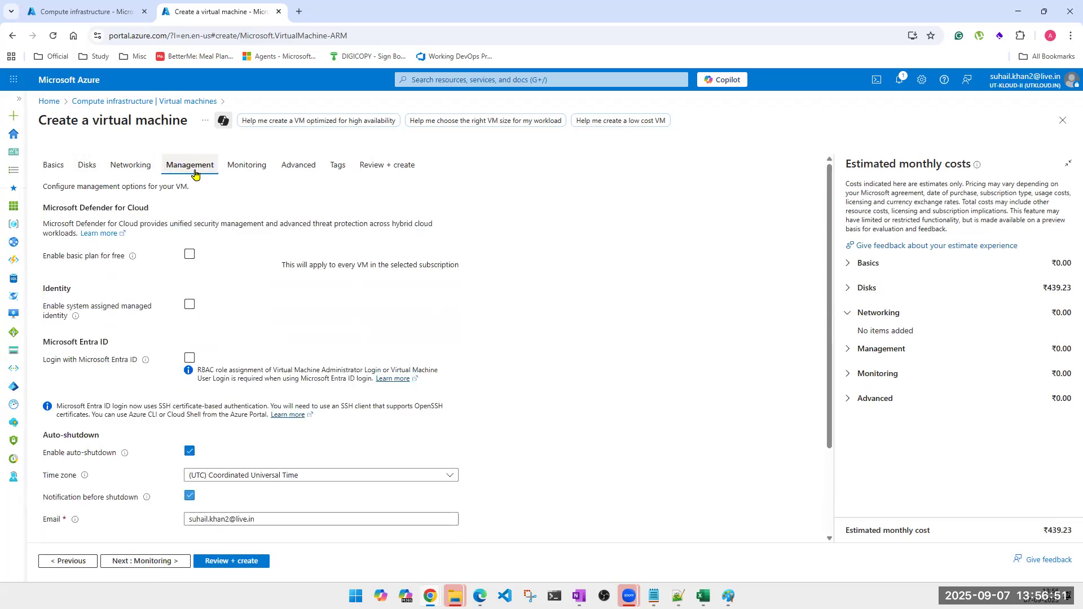
{"action": "left_click", "coordinate": [256, 167]}
{"action": "left_click", "coordinate": [206, 305]}
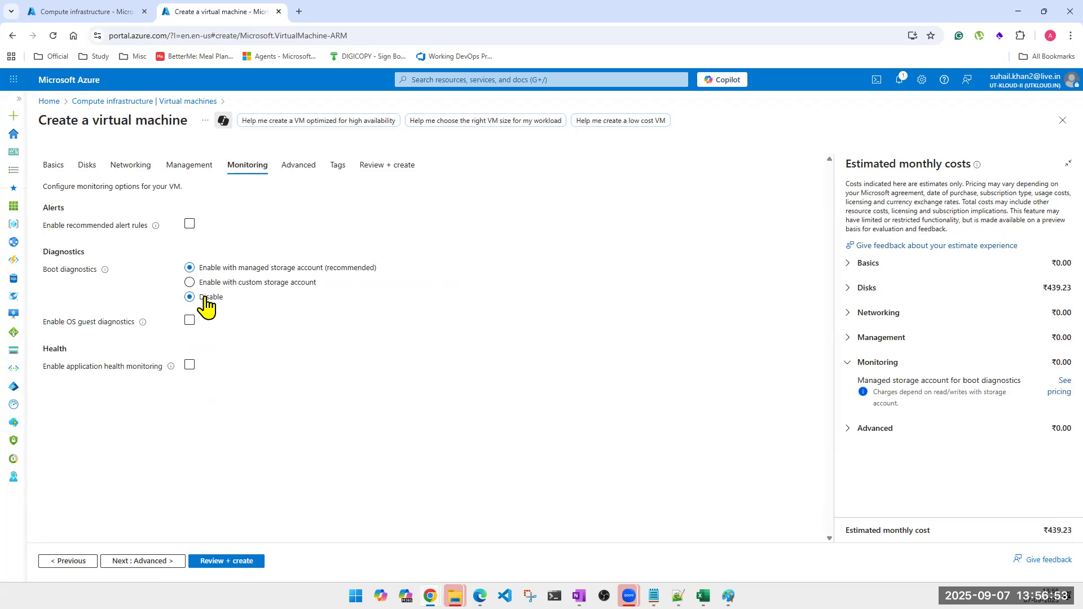
Review the Advanced settings from Extensions down to the empty Custom data box.
{"action": "left_click", "coordinate": [298, 168]}
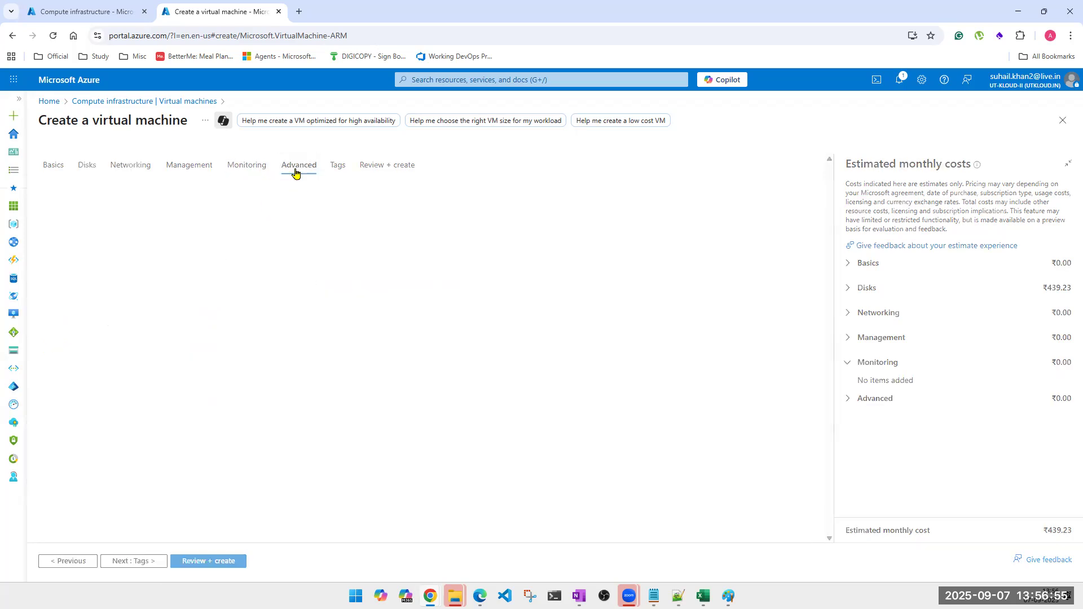
{"action": "left_click", "coordinate": [338, 174]}
{"action": "left_click", "coordinate": [299, 169]}
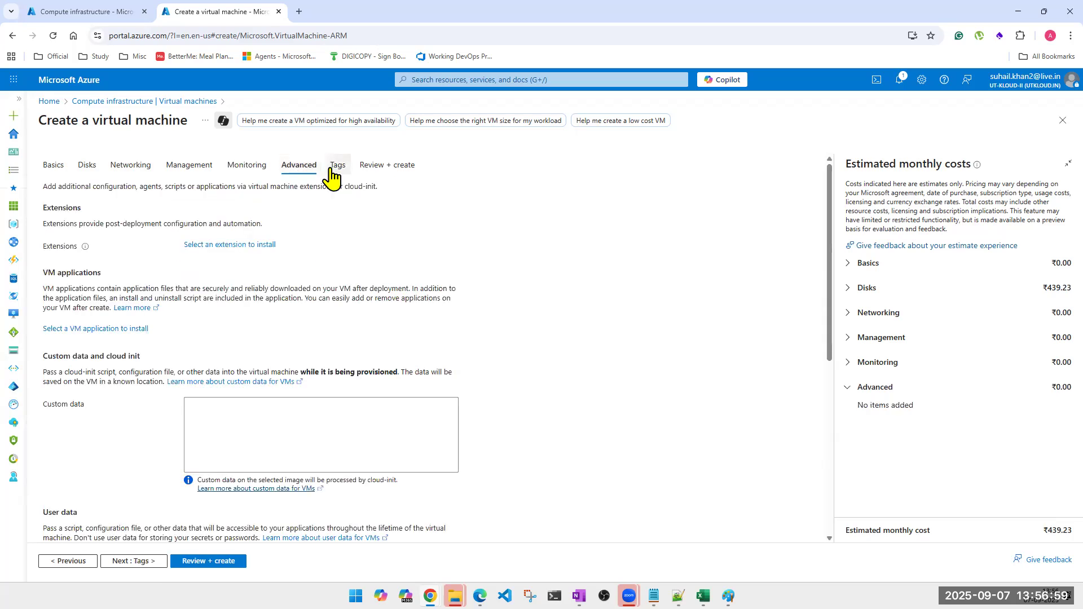
{"action": "left_click", "coordinate": [334, 172]}
{"action": "left_click", "coordinate": [301, 169]}
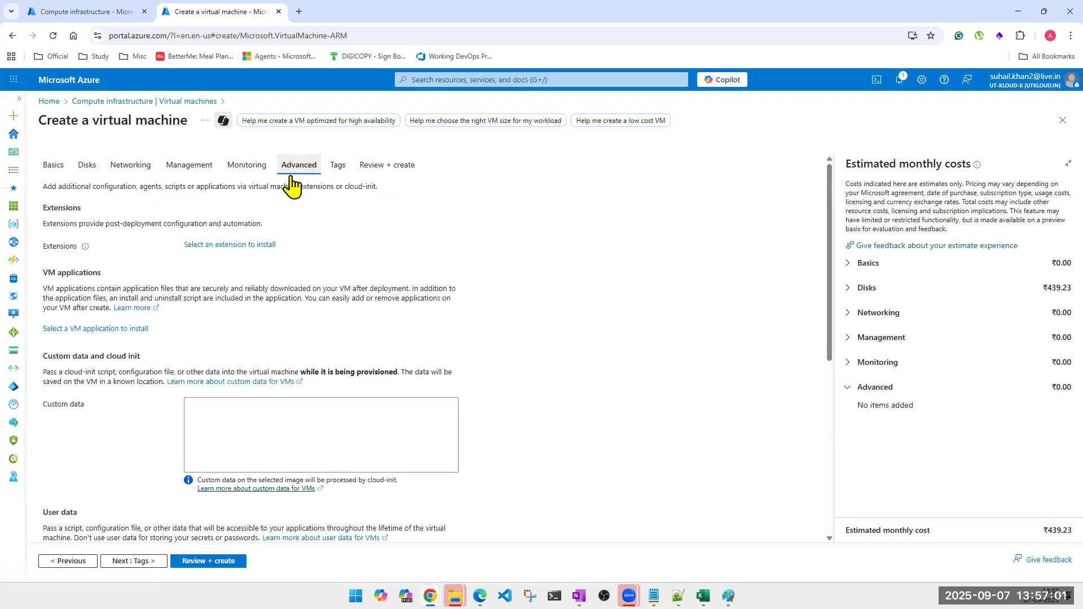
{"action": "scroll", "coordinate": [164, 316], "scroll_direction": "down", "scroll_amount": 6}
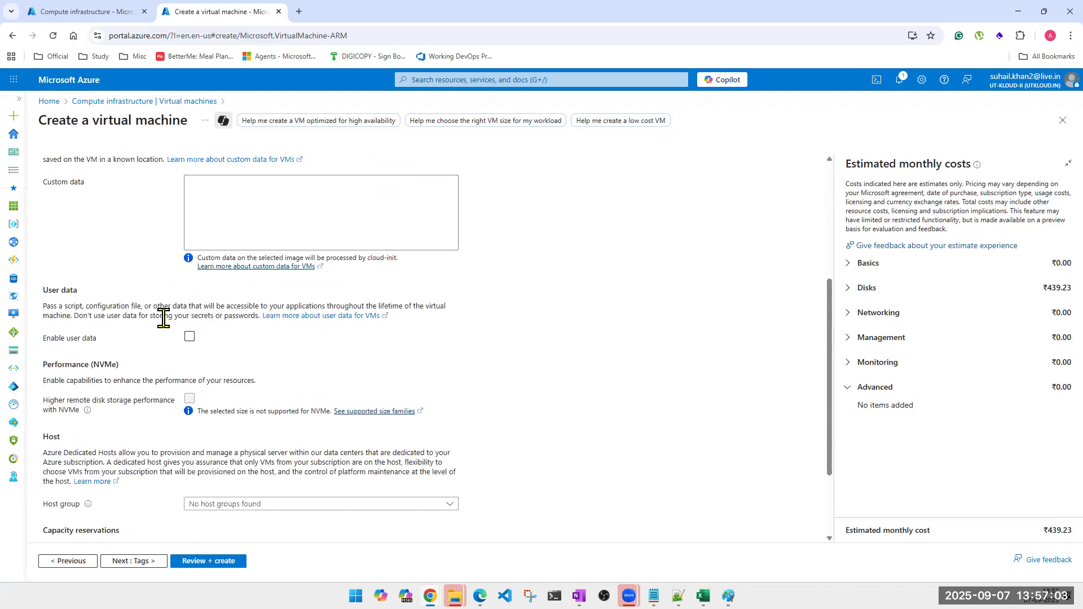
{"action": "scroll", "coordinate": [163, 317], "scroll_direction": "up", "scroll_amount": 6}
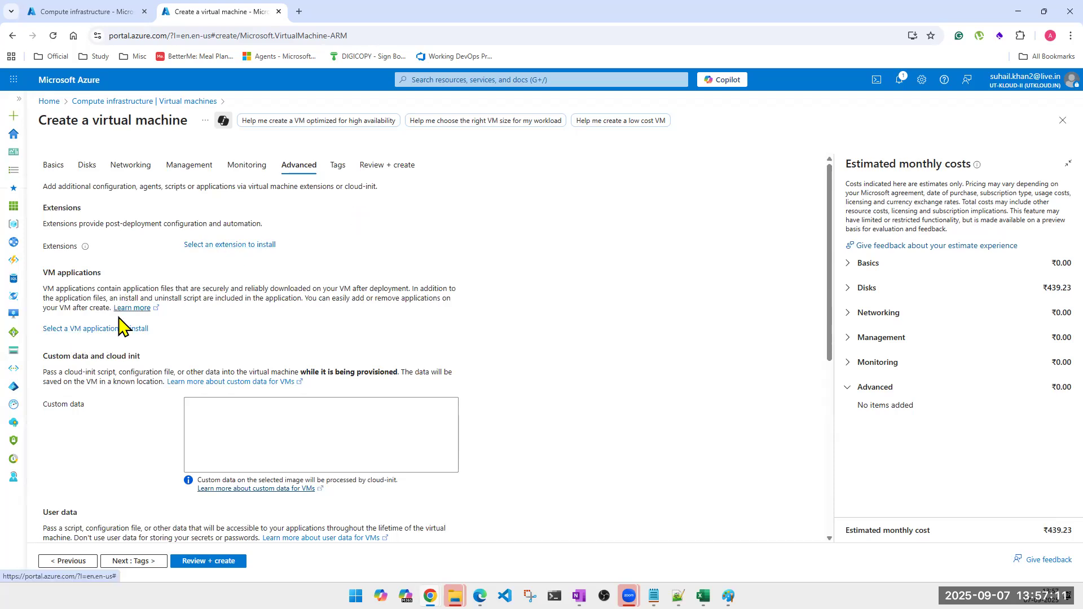
{"action": "left_click_drag", "start_coordinate": [49, 208], "coordinate": [453, 460]}
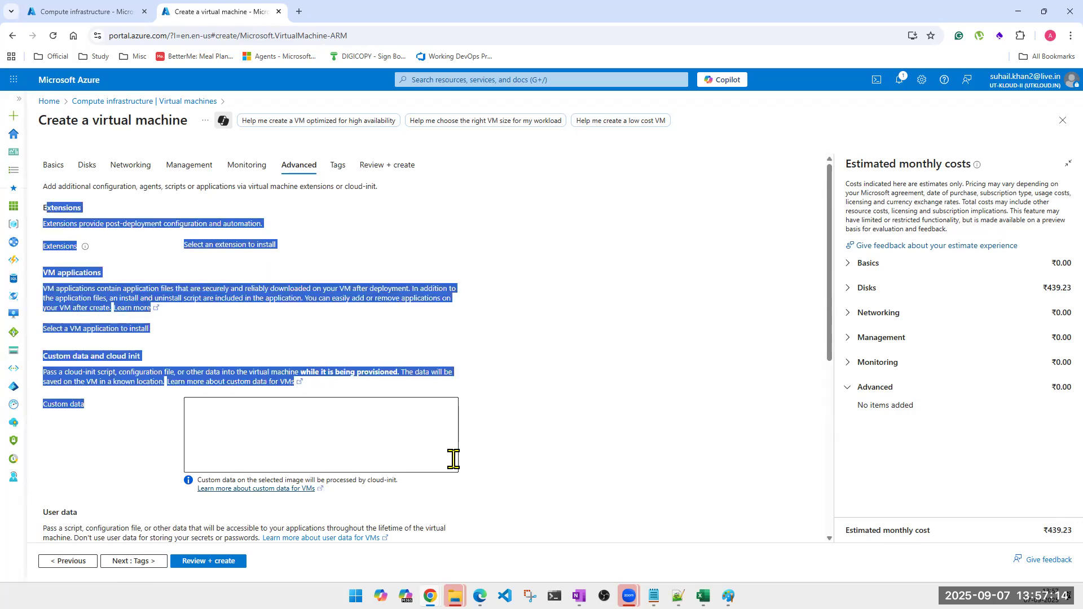
{"action": "left_click", "coordinate": [635, 371]}
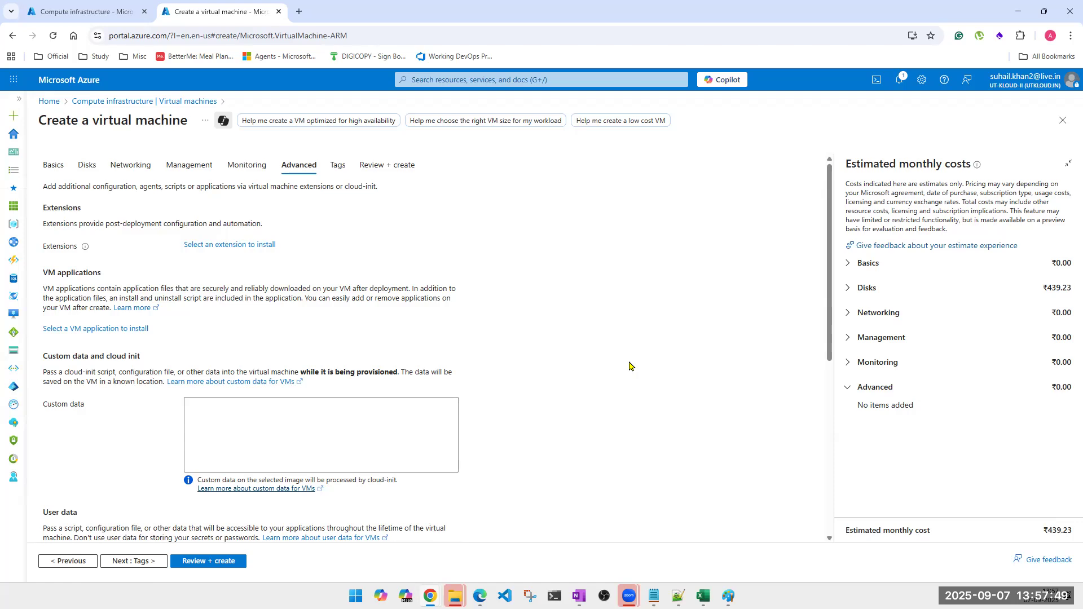
Enter 'netsh advfirewall set allprofile sttate off' as the VM's custom data.
{"action": "left_click", "coordinate": [218, 439]}
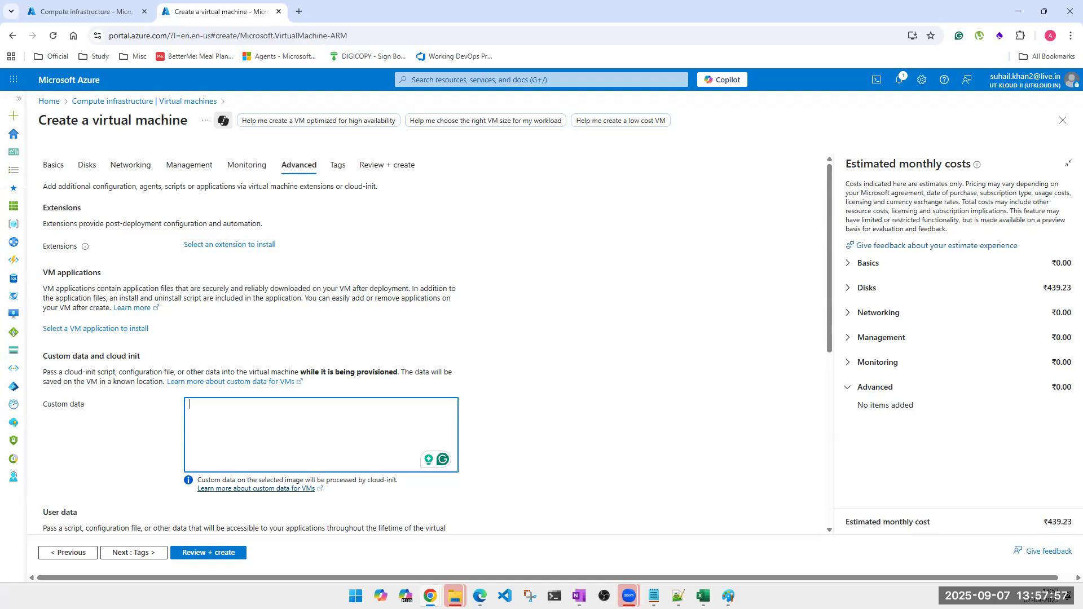
{"action": "key", "text": "alt+Tab"}
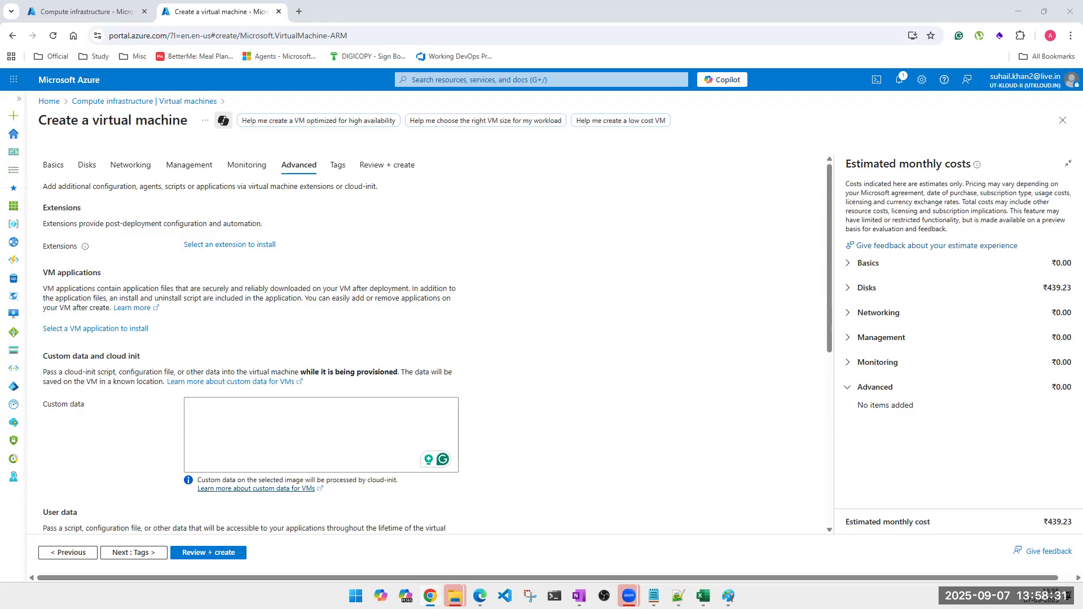
{"action": "left_click", "coordinate": [248, 424]}
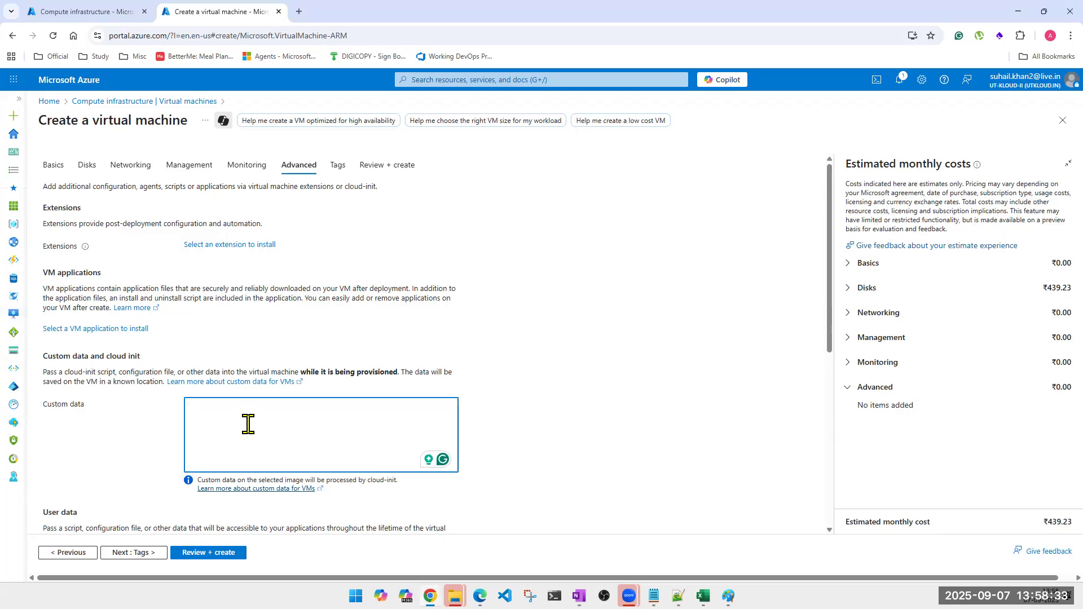
{"action": "type", "text": "netsh advfirewall set"}
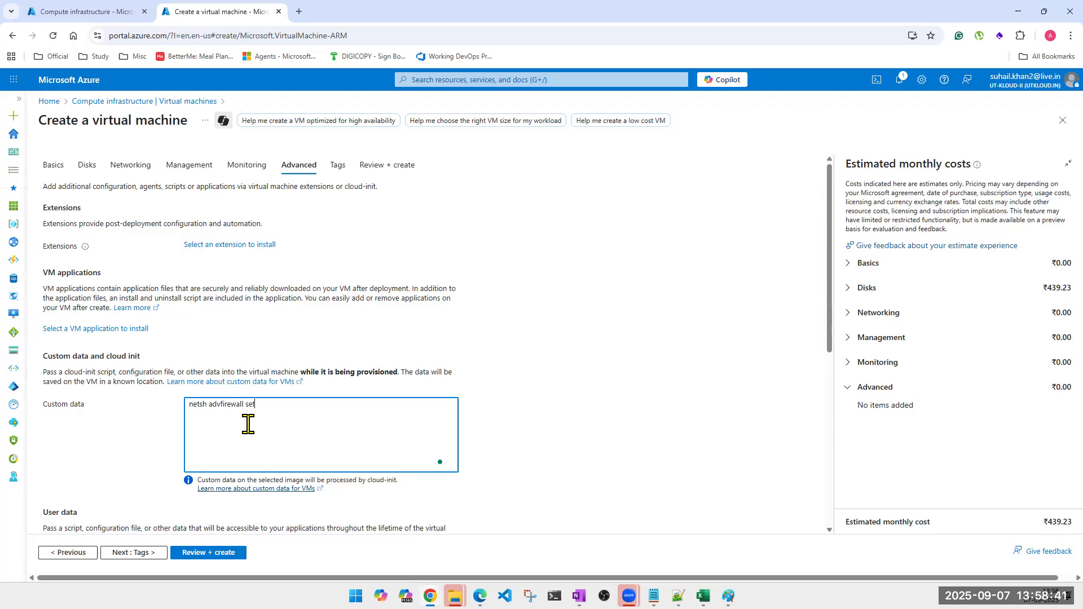
{"action": "type", "text": " allprofile sttate off"}
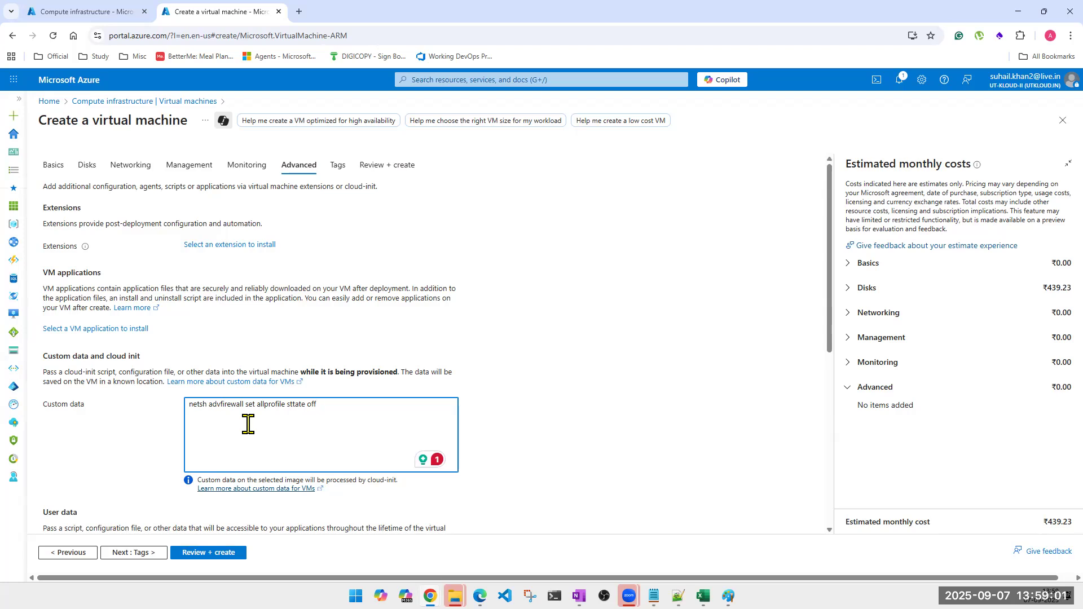
{"action": "left_click", "coordinate": [107, 330]}
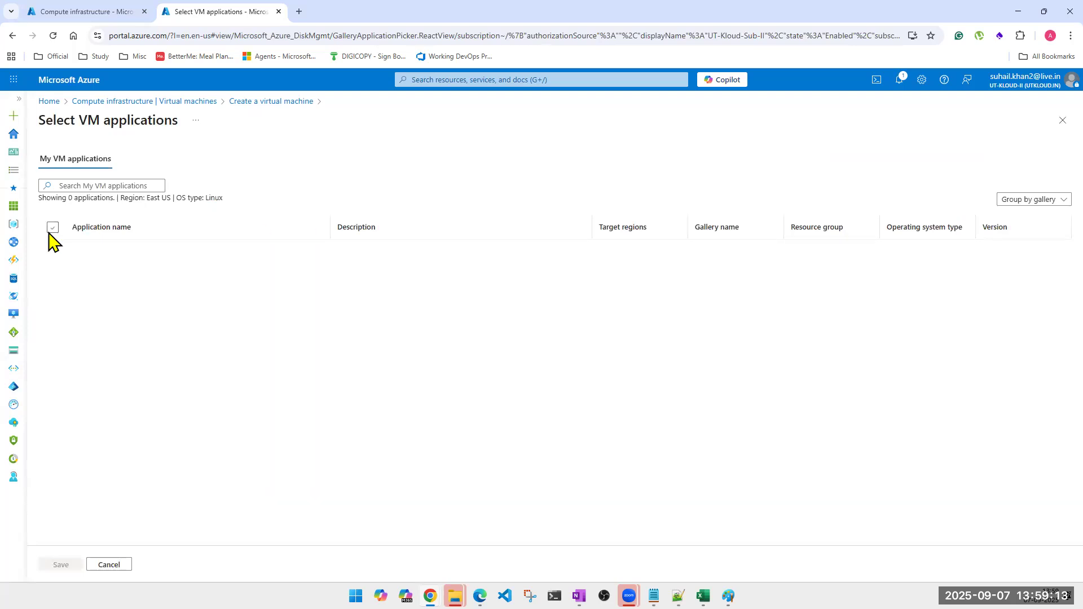
{"action": "left_click", "coordinate": [109, 189]}
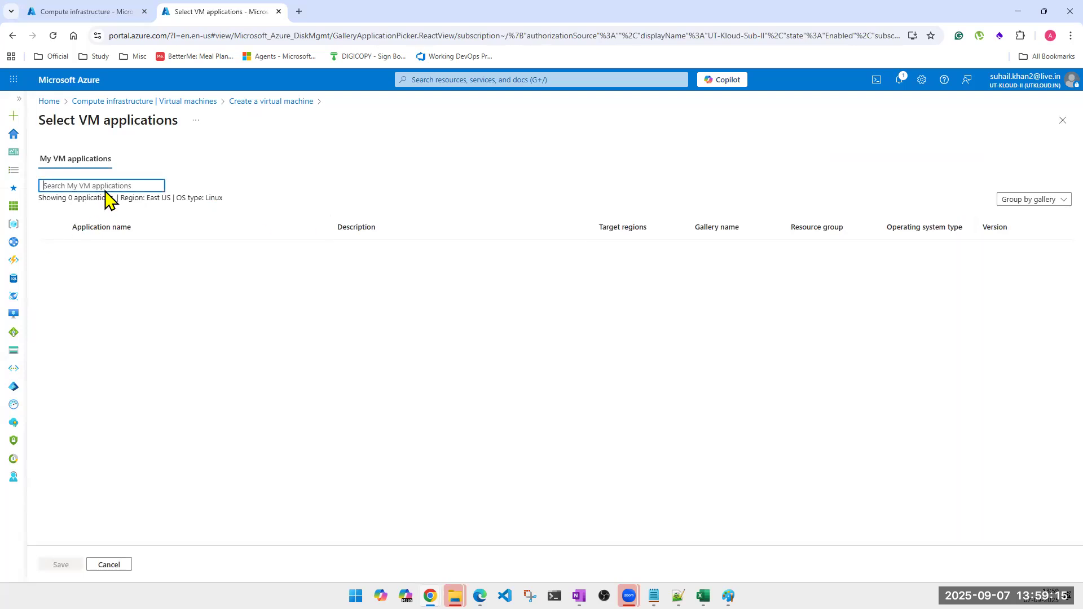
{"action": "left_click", "coordinate": [96, 227]}
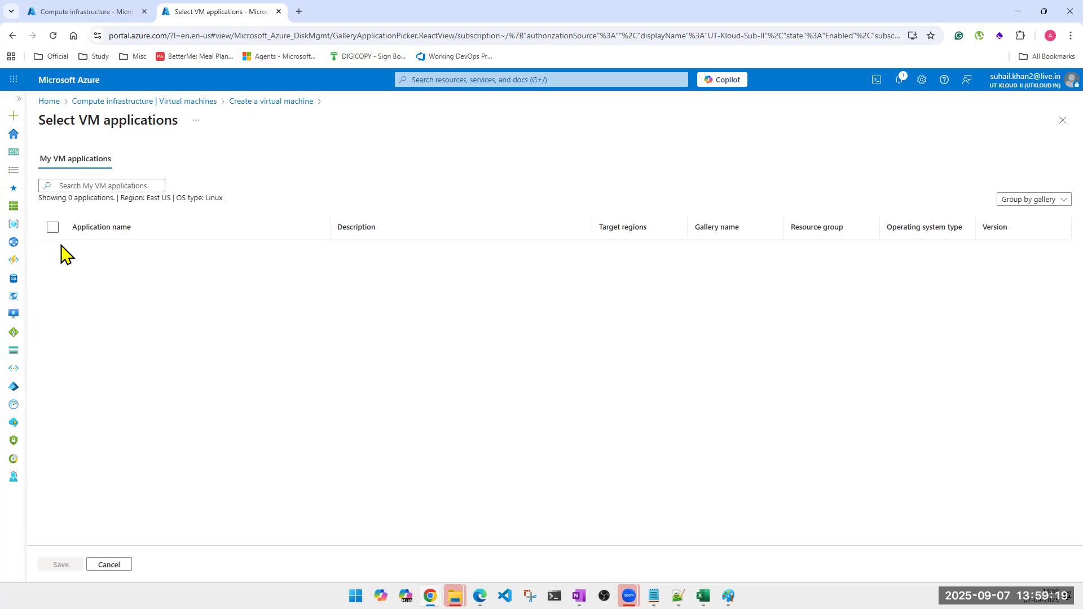
{"action": "left_click", "coordinate": [110, 564]}
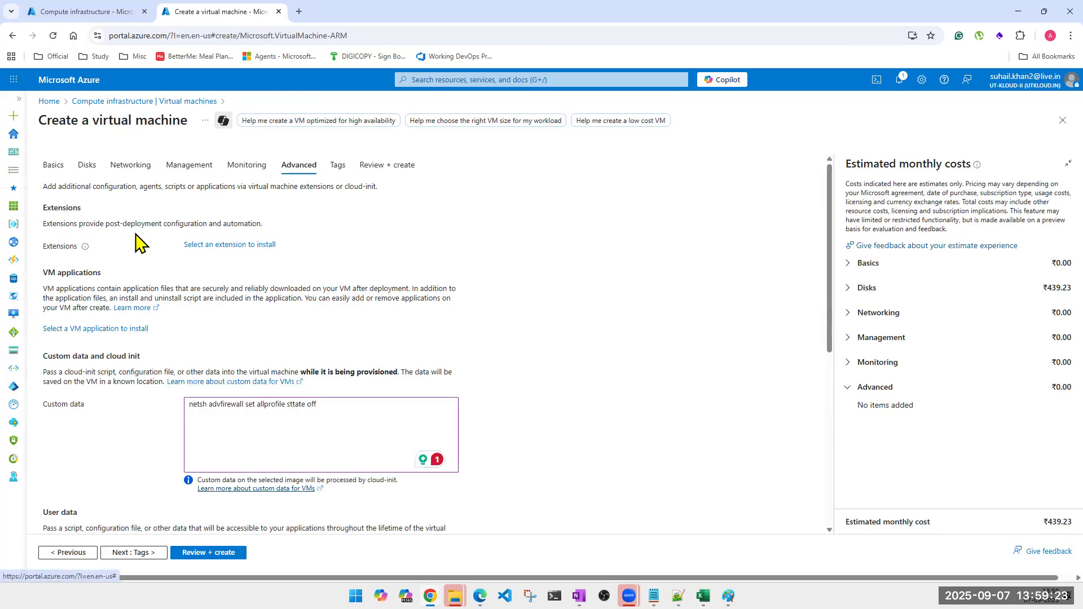
{"action": "left_click", "coordinate": [125, 332]}
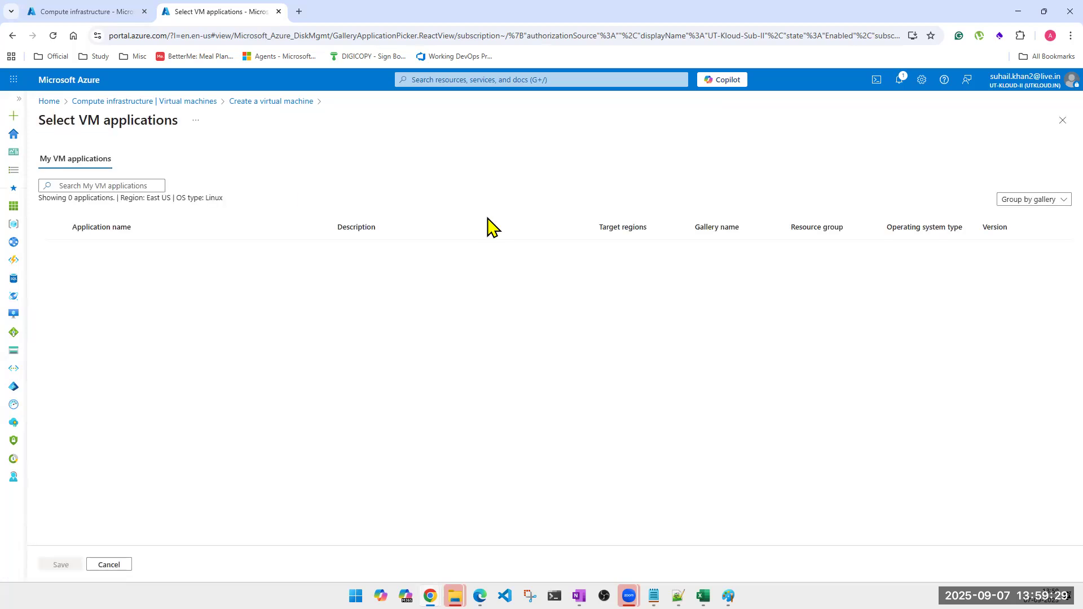
{"action": "left_click", "coordinate": [124, 185]}
{"action": "type", "text": "s"}
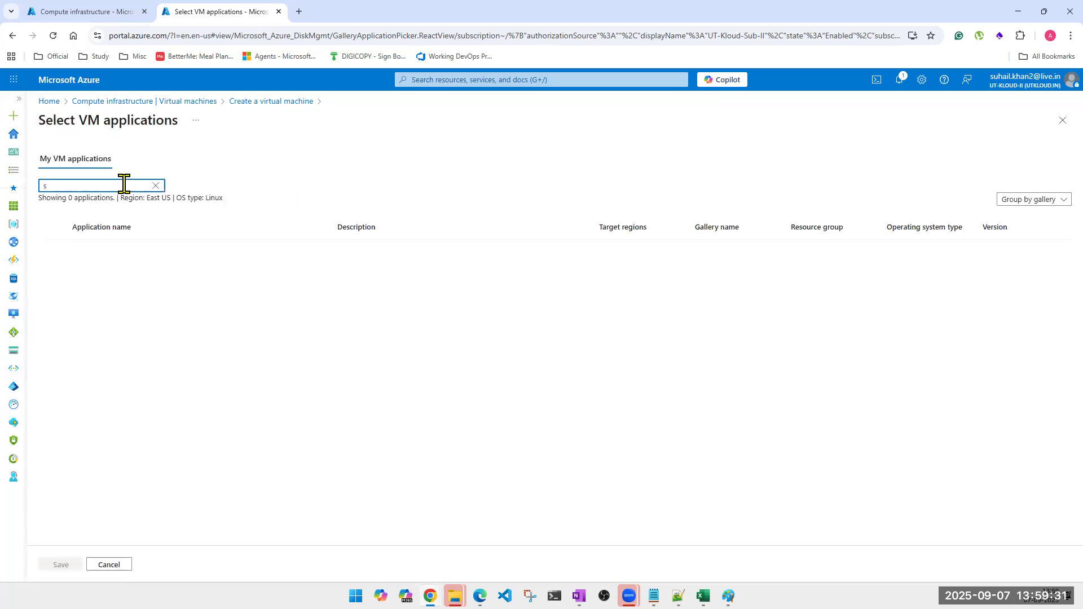
{"action": "type", "text": "ola"}
{"action": "left_click", "coordinate": [156, 185]}
{"action": "left_click", "coordinate": [1047, 201]}
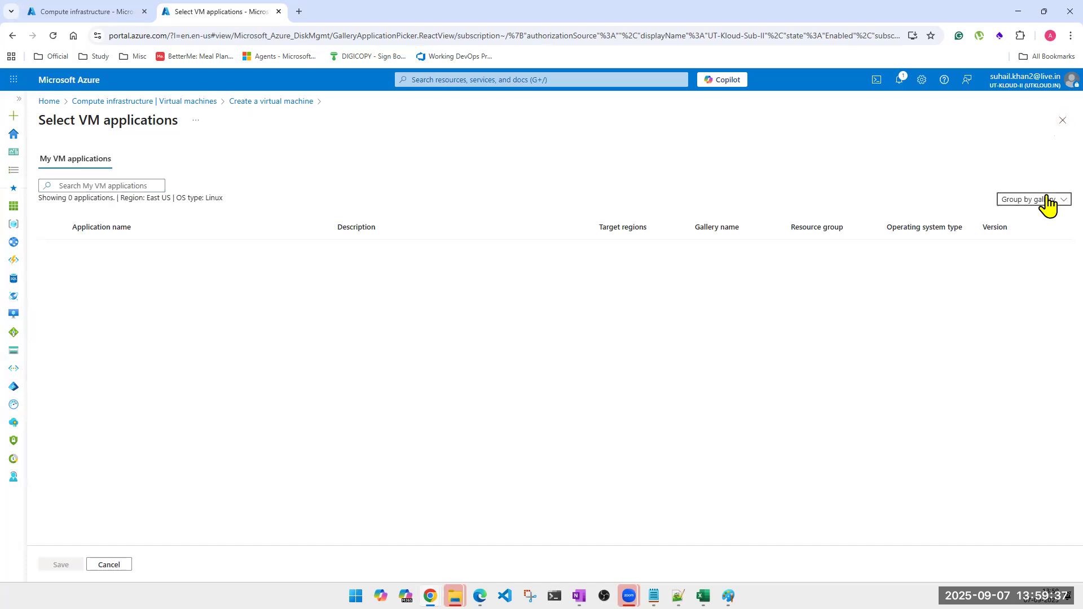
{"action": "left_click", "coordinate": [1062, 120]}
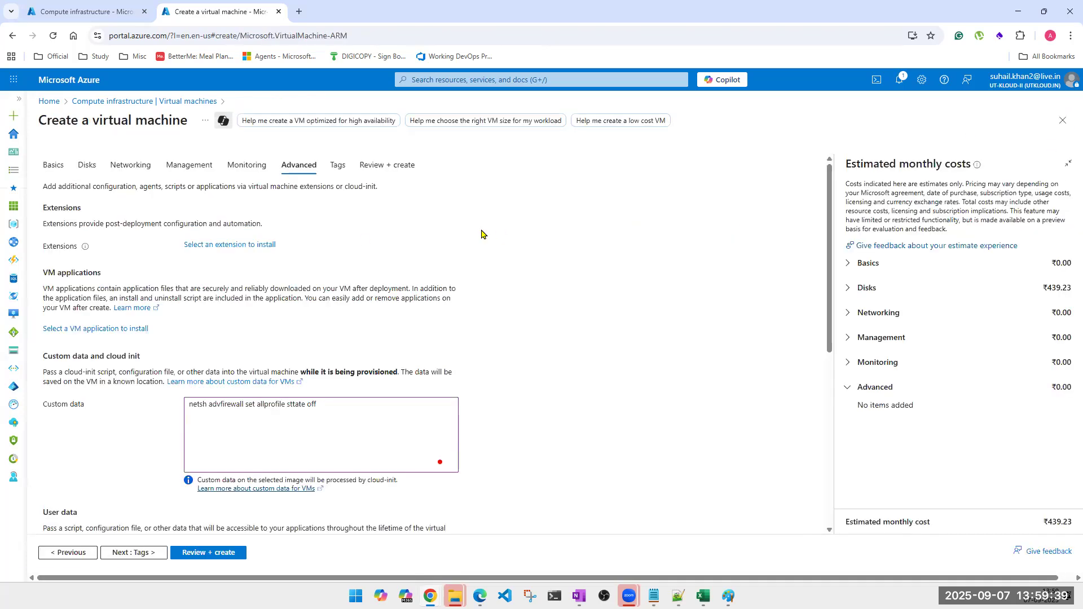
{"action": "left_click", "coordinate": [231, 246]}
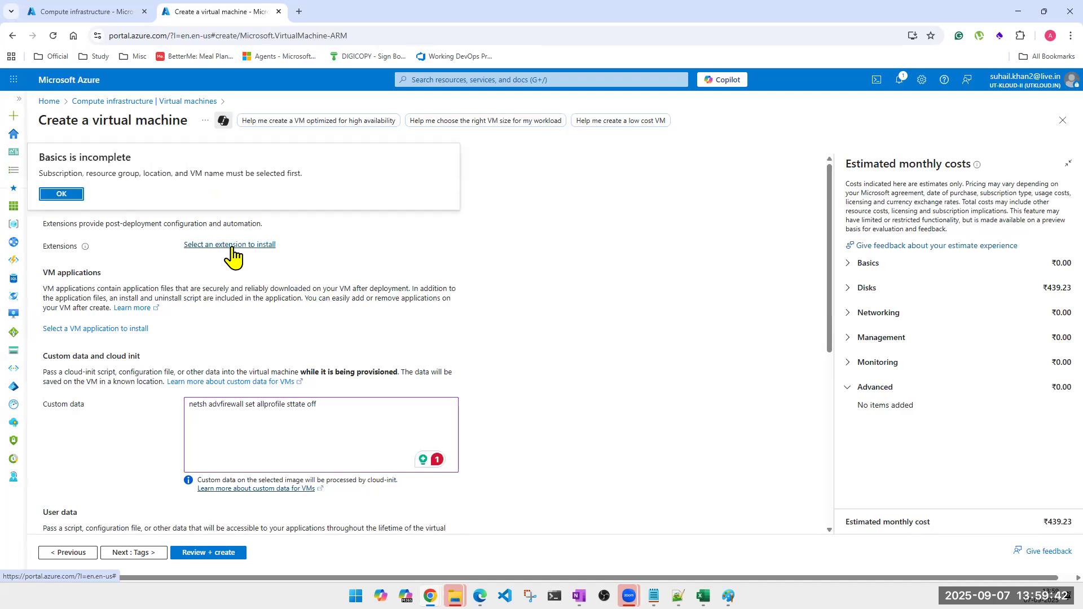
{"action": "left_click", "coordinate": [66, 195]}
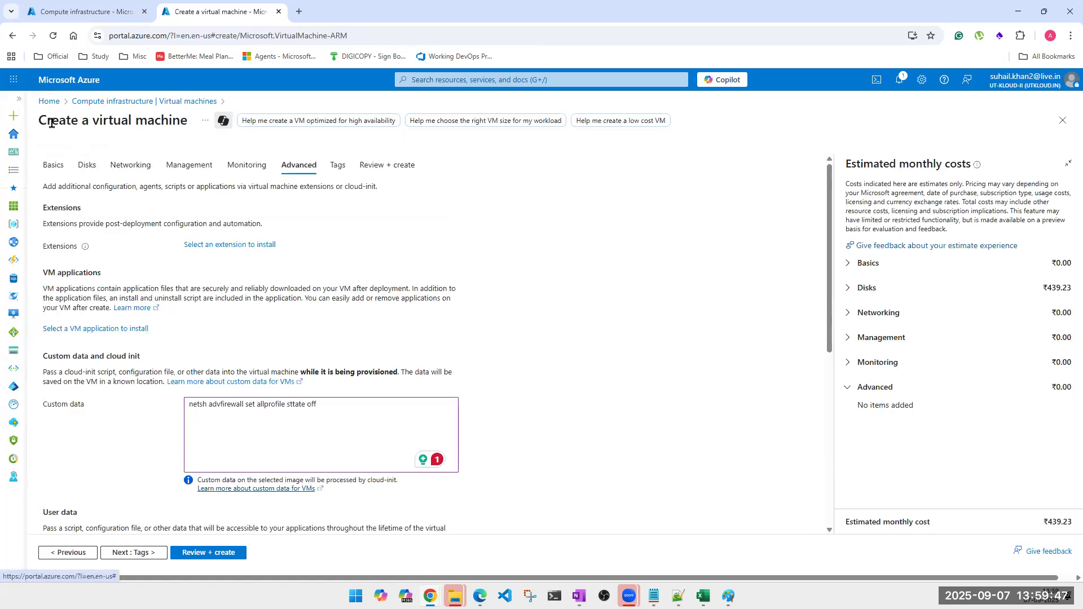
{"action": "left_click", "coordinate": [54, 166]}
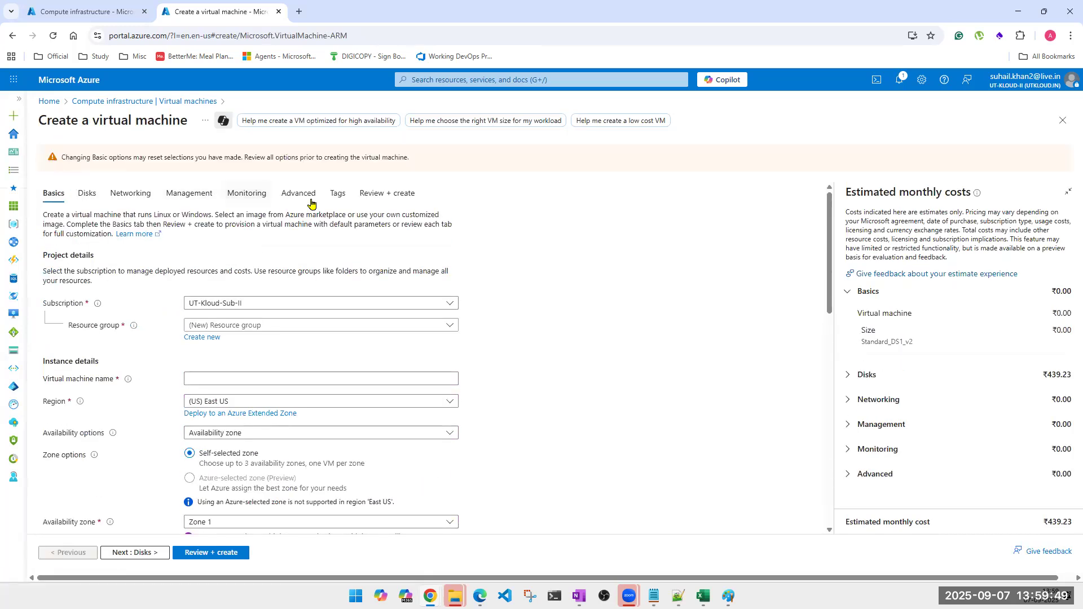
{"action": "left_click", "coordinate": [311, 199]}
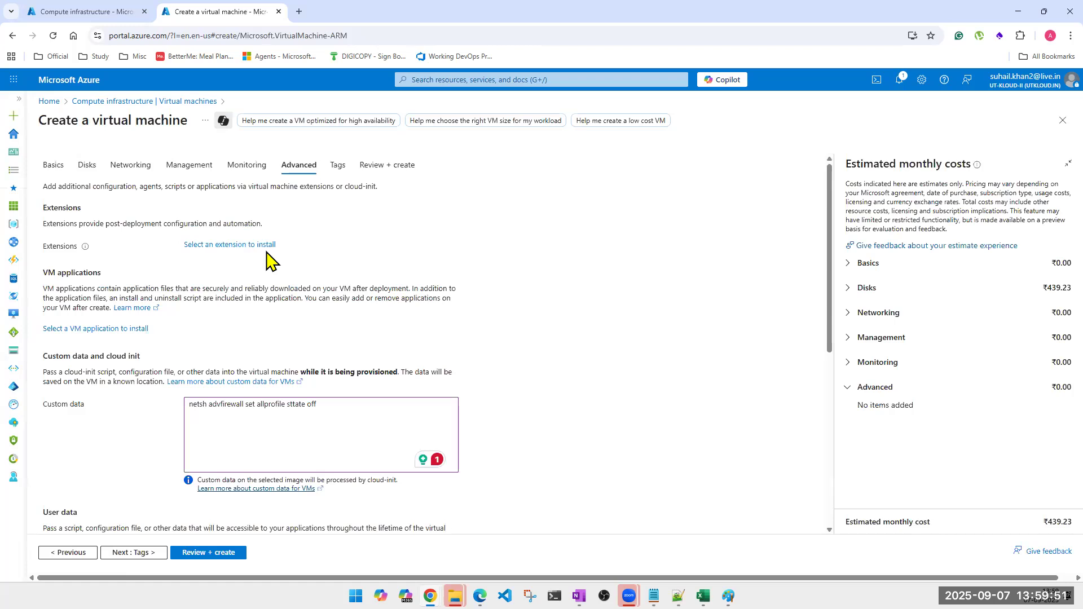
{"action": "left_click", "coordinate": [326, 433]}
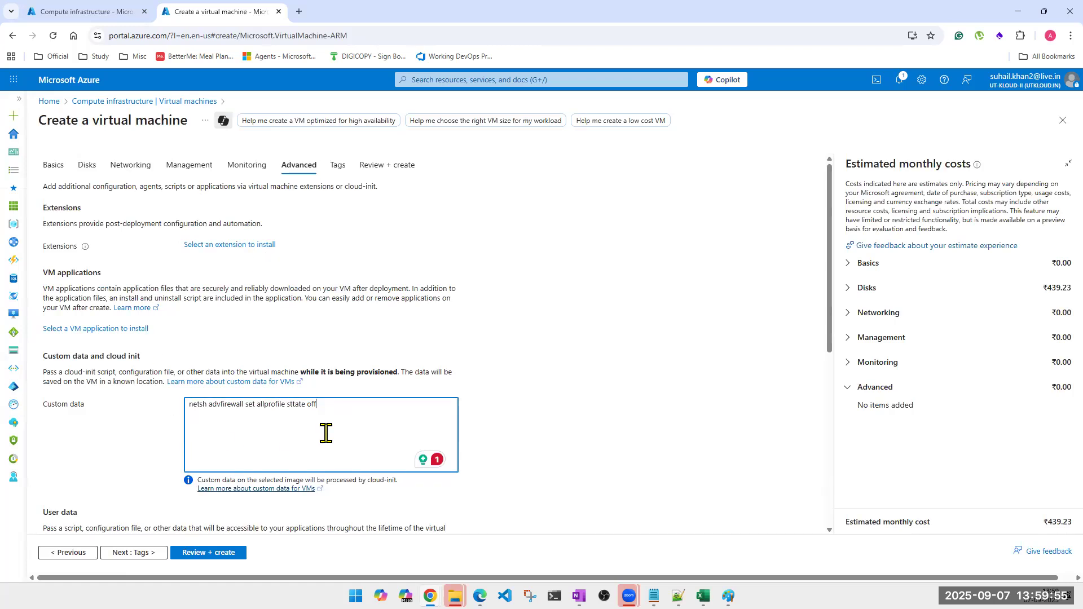
{"action": "scroll", "coordinate": [325, 434], "scroll_direction": "down", "scroll_amount": 1}
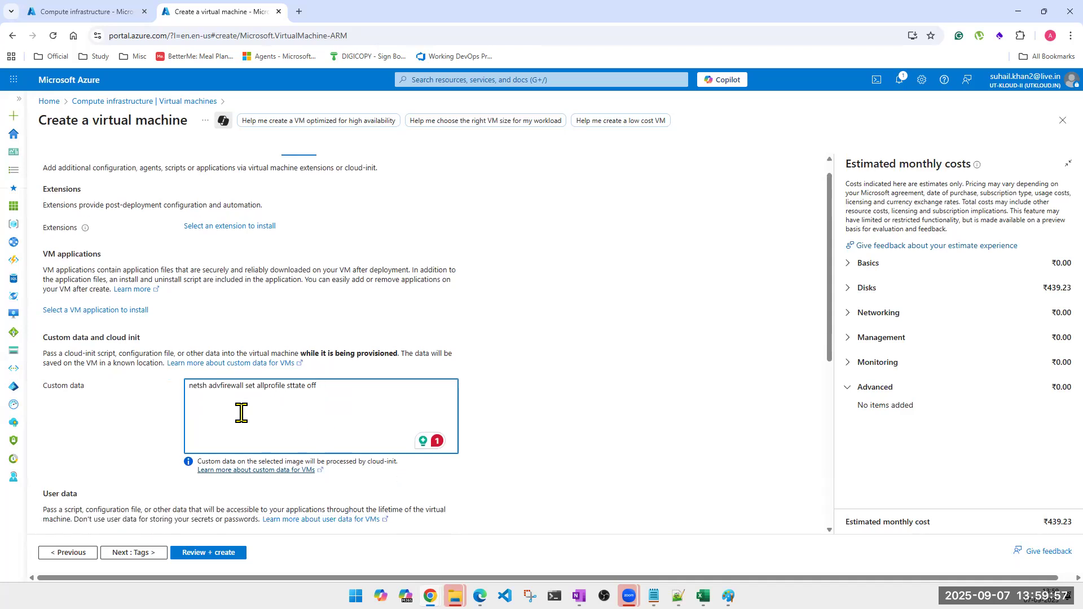
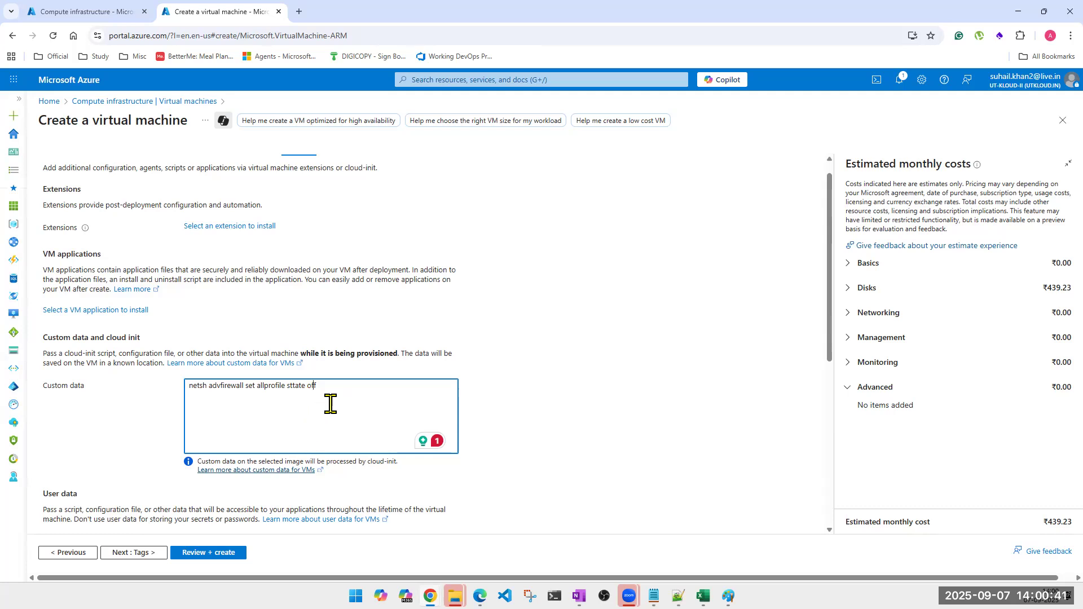
Select the full 'netsh advfirewall set allprofile sttate off' command in the Custom data box.
{"action": "left_click_drag", "start_coordinate": [329, 402], "coordinate": [191, 388]}
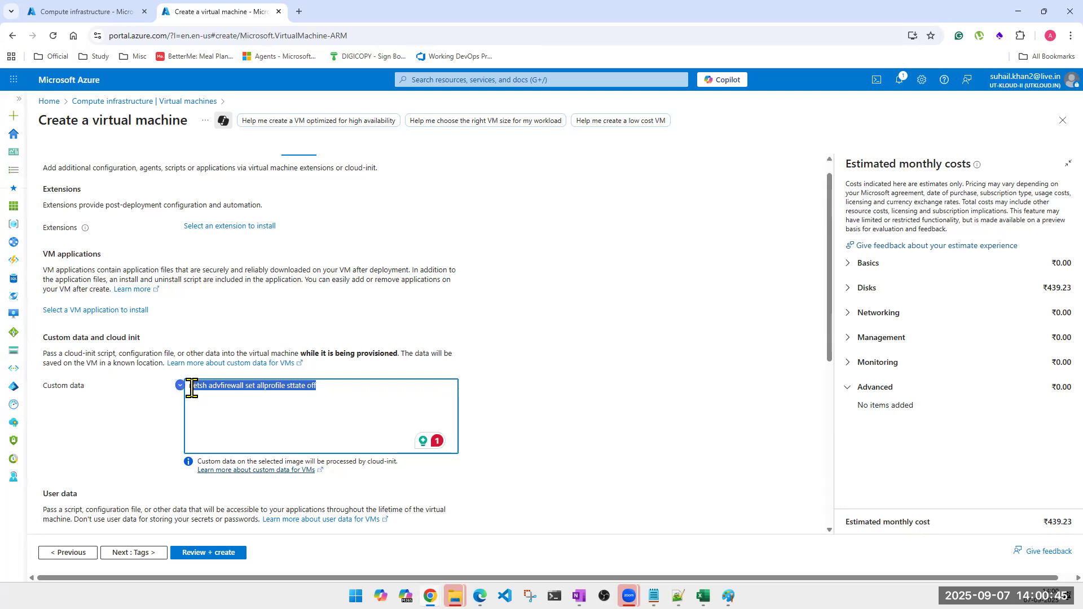
{"action": "scroll", "coordinate": [374, 409], "scroll_direction": "up", "scroll_amount": 1}
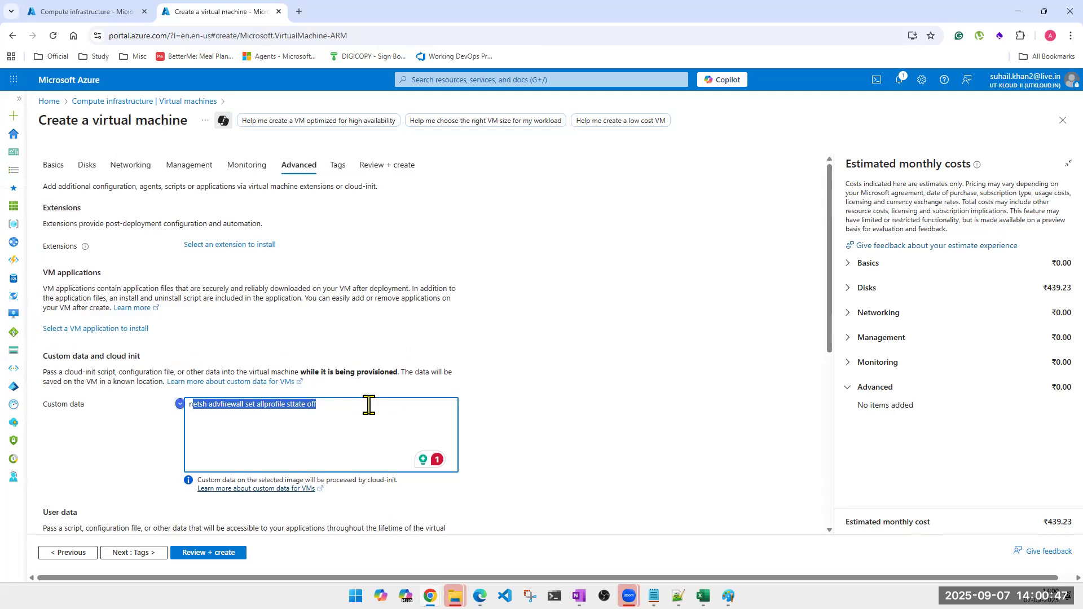
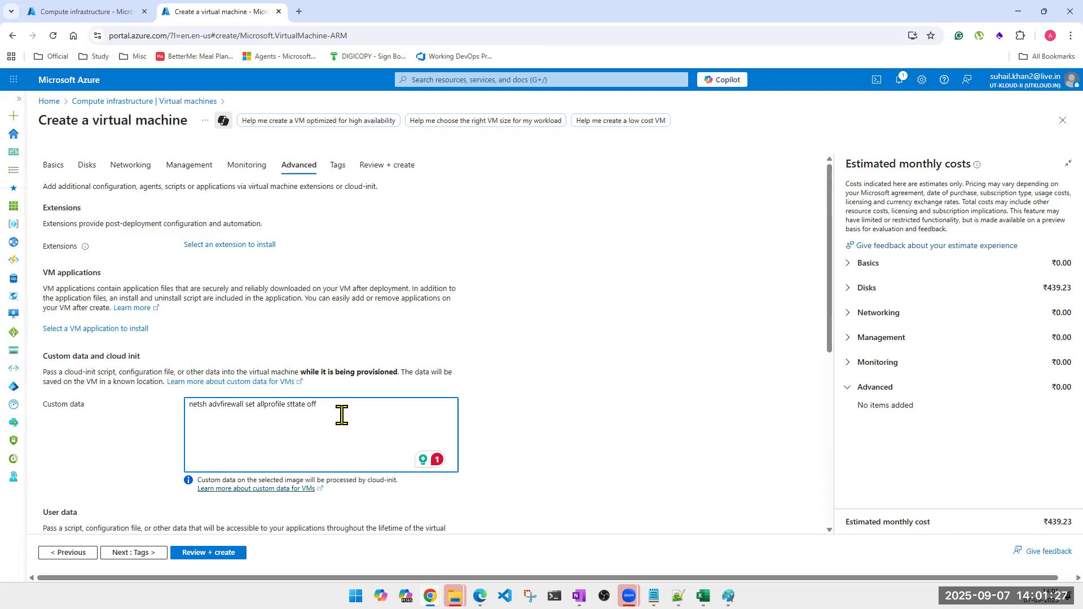
Replace the firewall command in Custom data with a note, then delete it so the box is blank.
{"action": "key", "text": "ctrl+a"}
{"action": "type", "text": "user should "}
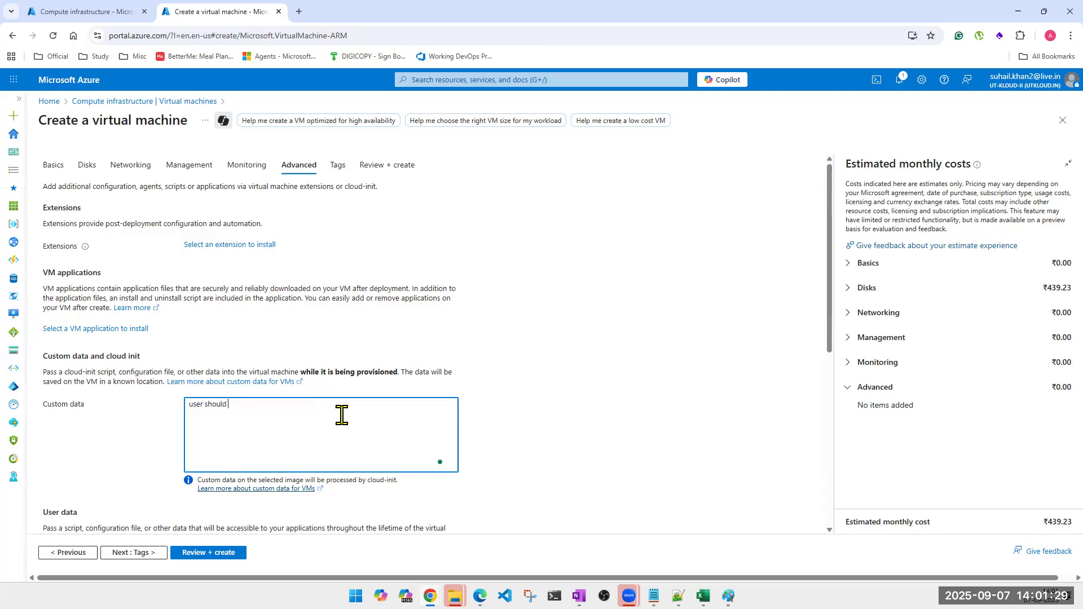
{"action": "type", "text": "not be able to capture"}
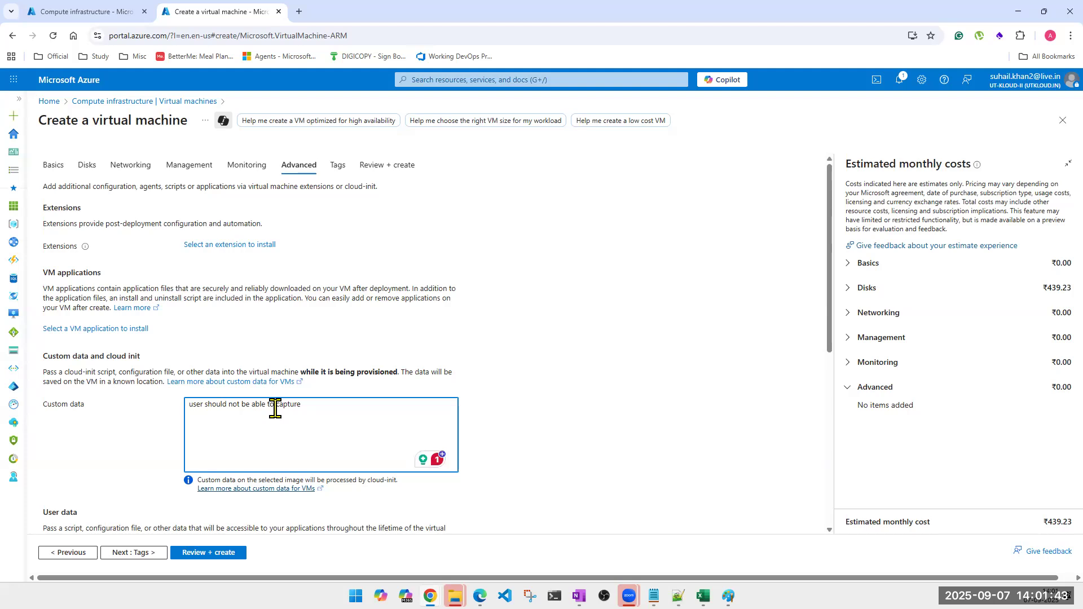
{"action": "key", "text": "ctrl+a"}
{"action": "key", "text": "BackSpace"}
{"action": "key", "text": "super"}
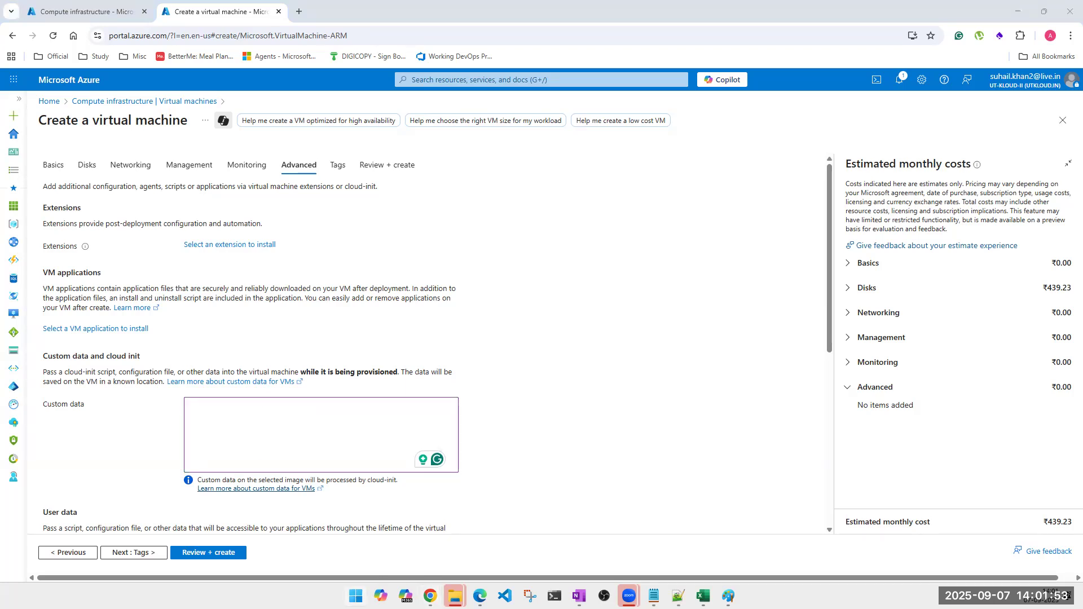
{"action": "key", "text": "super"}
{"action": "key", "text": "super"}
{"action": "type", "text": "sett"}
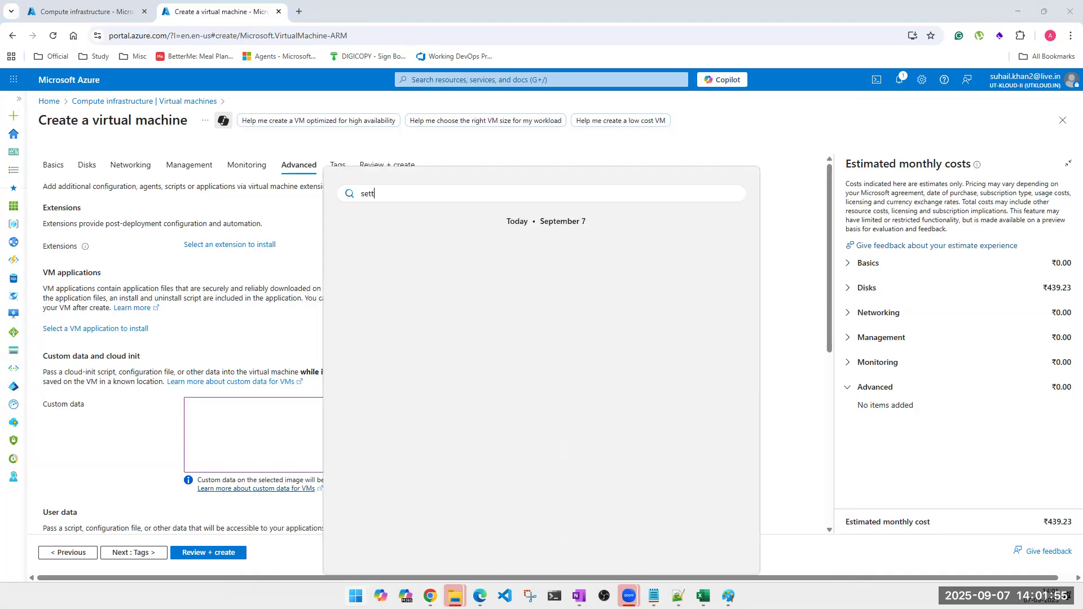
{"action": "type", "text": "ings"}
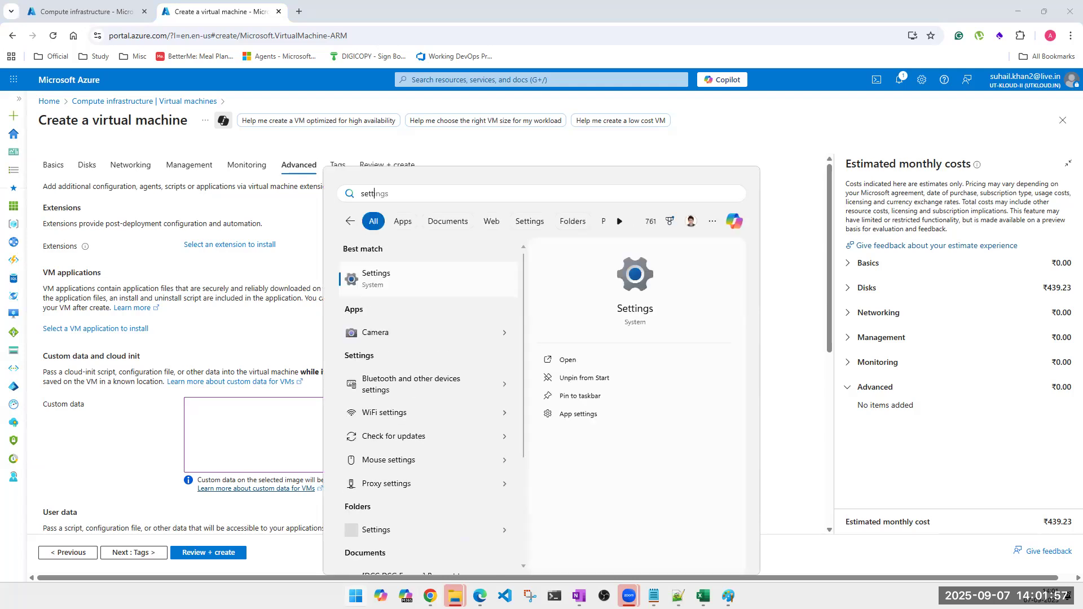
{"action": "left_click", "coordinate": [443, 468]}
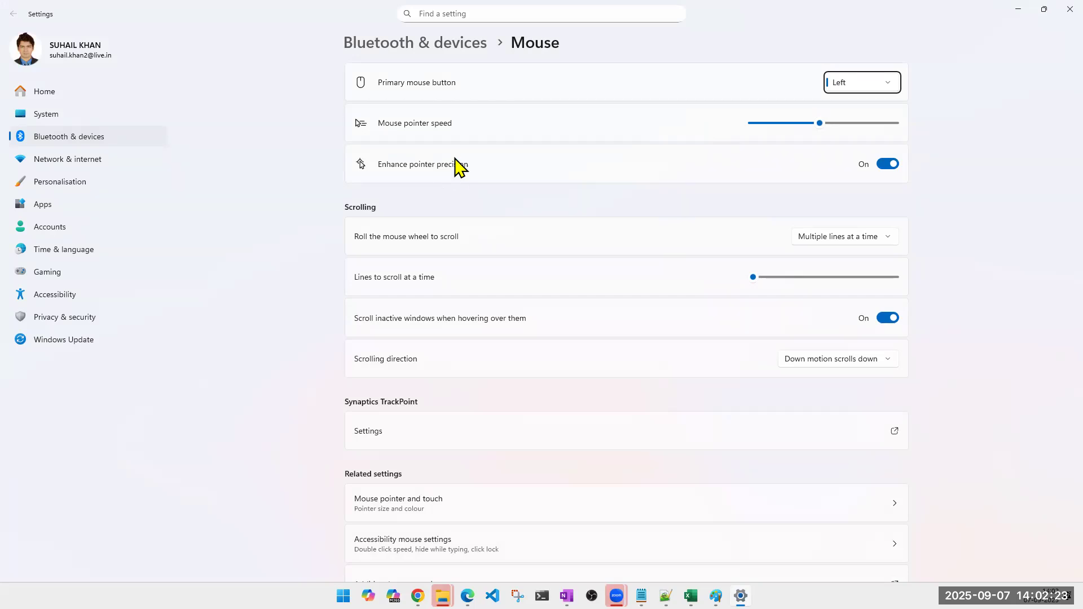
{"action": "left_click", "coordinate": [238, 175]}
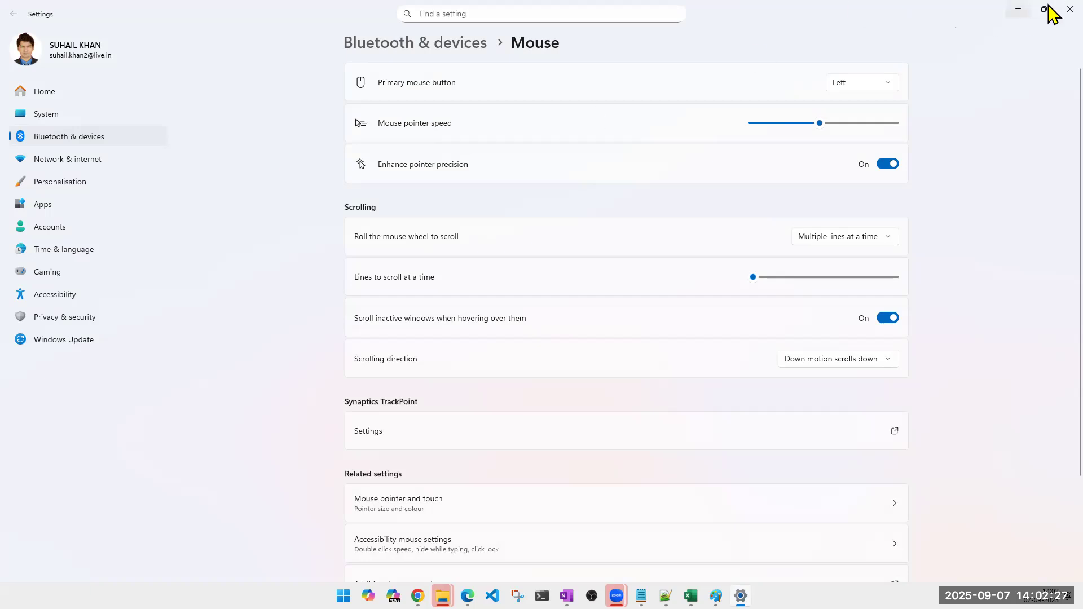
{"action": "left_click", "coordinate": [1069, 9]}
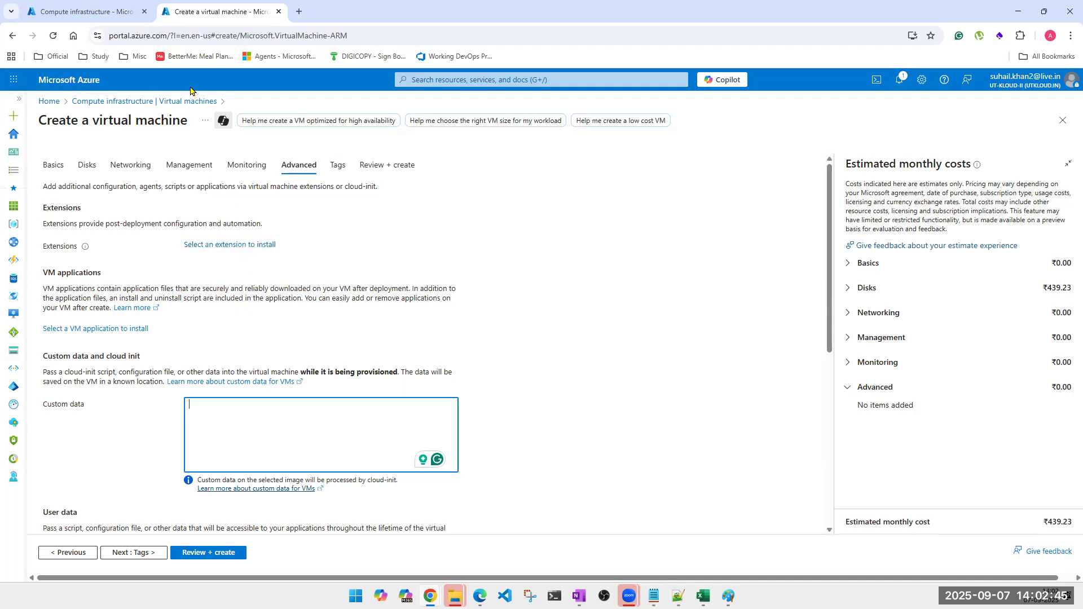
{"action": "left_click", "coordinate": [118, 171]}
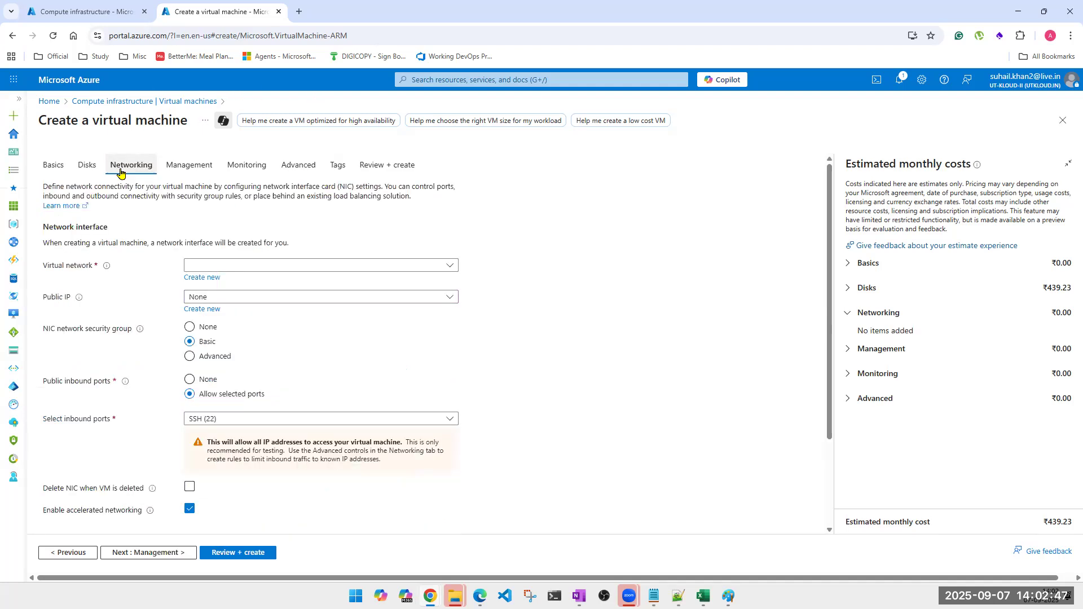
{"action": "scroll", "coordinate": [302, 394], "scroll_direction": "down", "scroll_amount": 3}
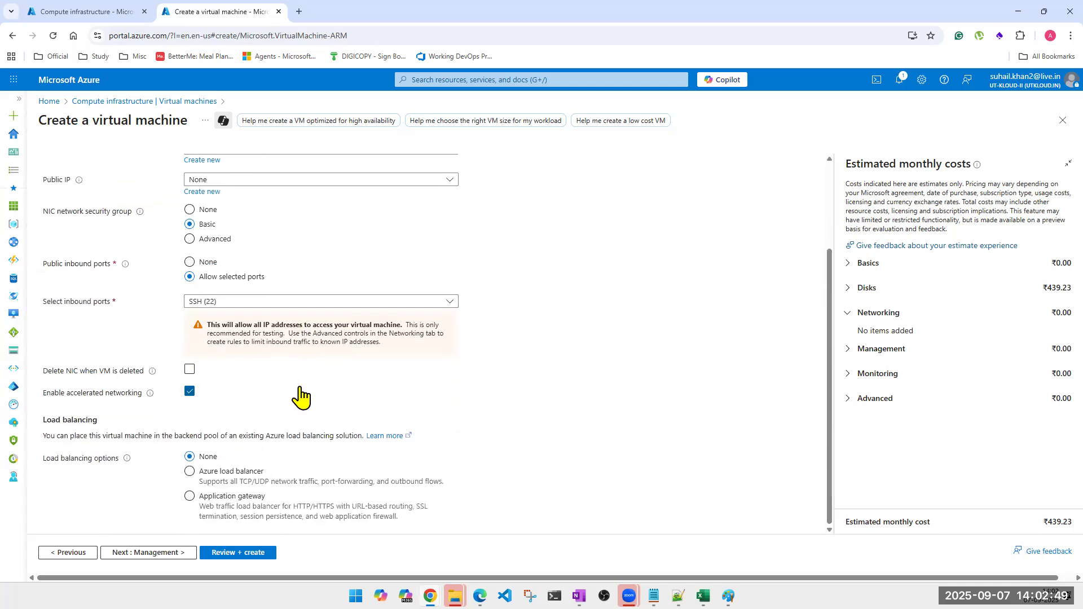
{"action": "scroll", "coordinate": [299, 409], "scroll_direction": "up", "scroll_amount": 3}
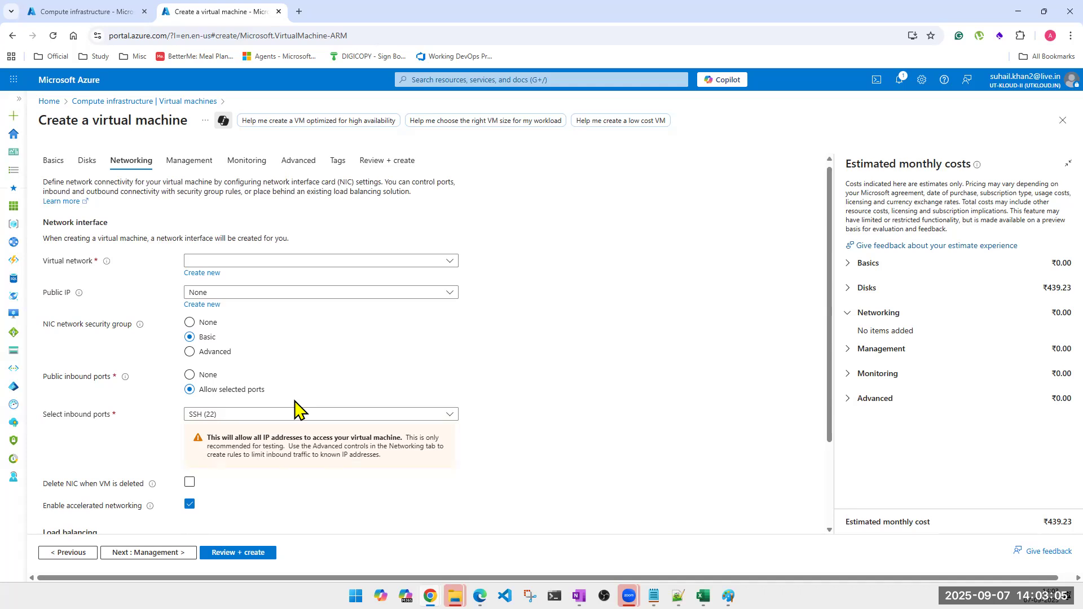
{"action": "left_click", "coordinate": [338, 162]}
{"action": "left_click", "coordinate": [298, 169]}
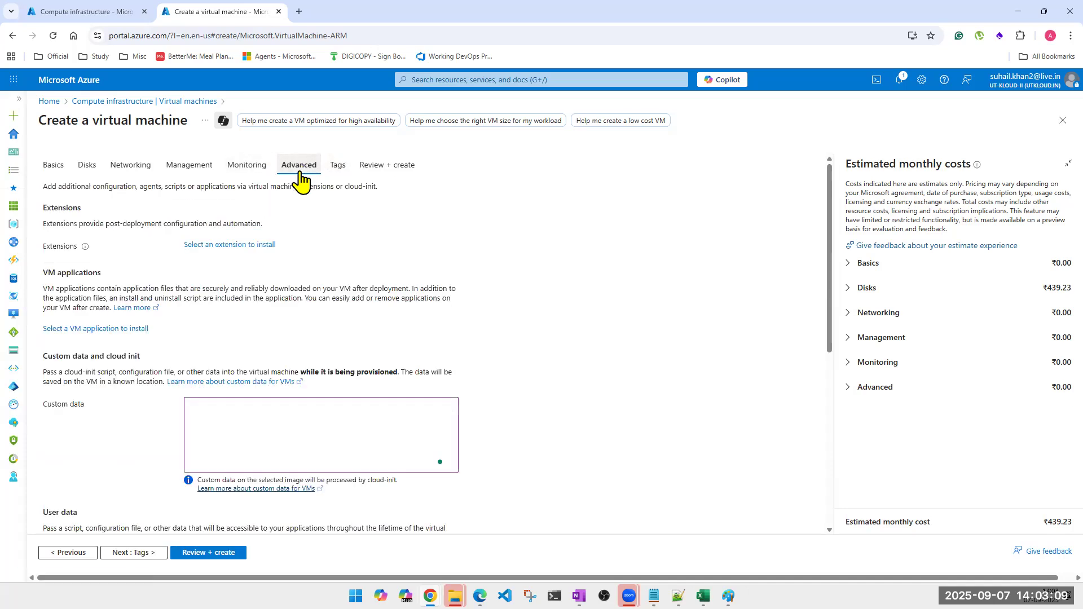
Leave Custom data empty and move from the Advanced page to the VM wizard's Tags page.
{"action": "left_click", "coordinate": [287, 433]}
{"action": "scroll", "coordinate": [289, 406], "scroll_direction": "down", "scroll_amount": 1}
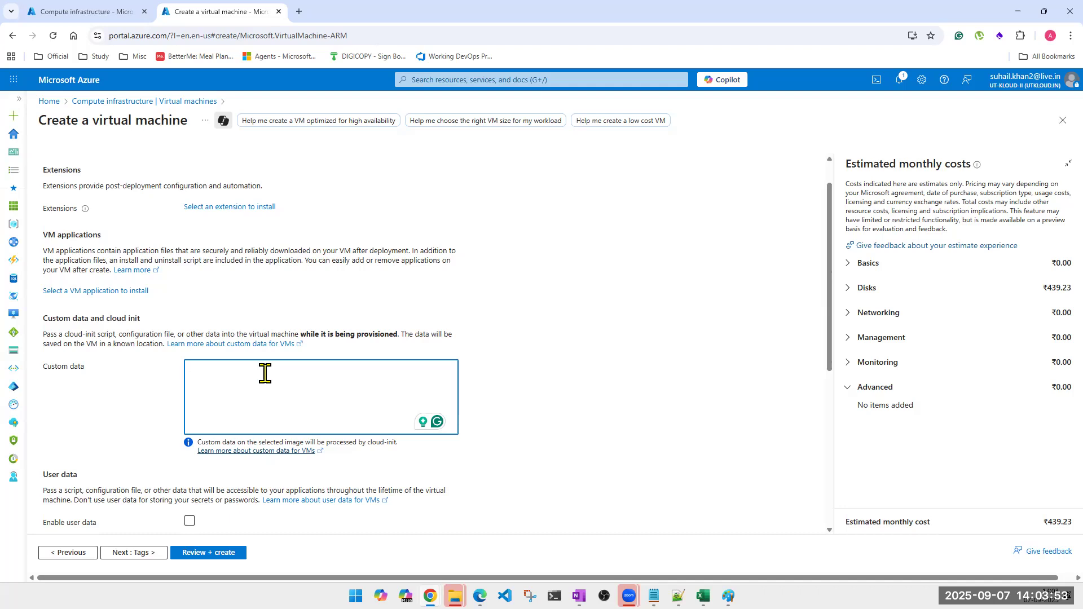
{"action": "scroll", "coordinate": [358, 339], "scroll_direction": "up", "scroll_amount": 1}
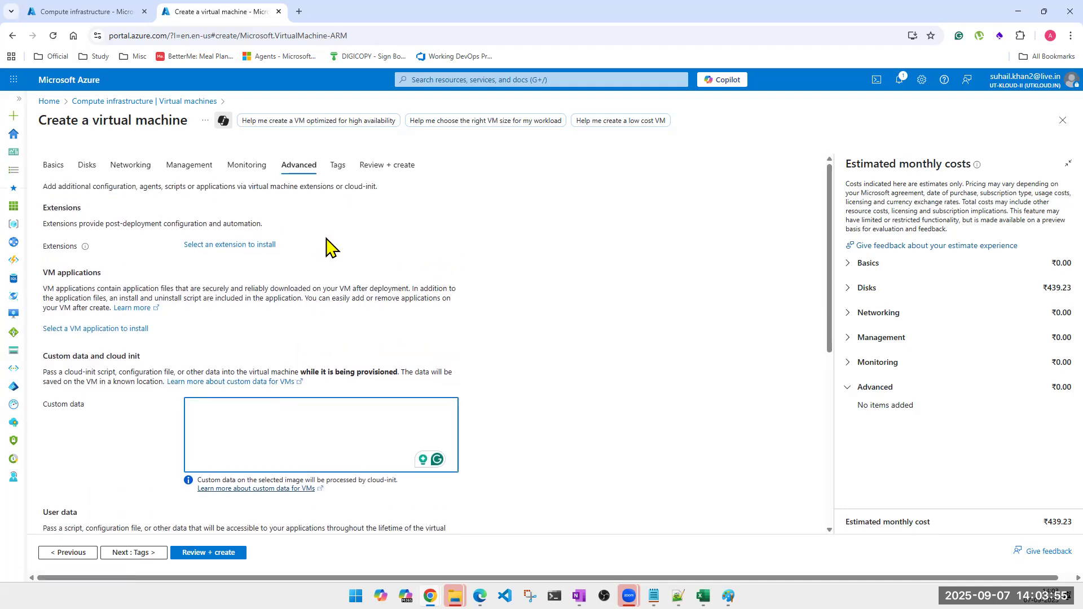
{"action": "left_click", "coordinate": [338, 165]}
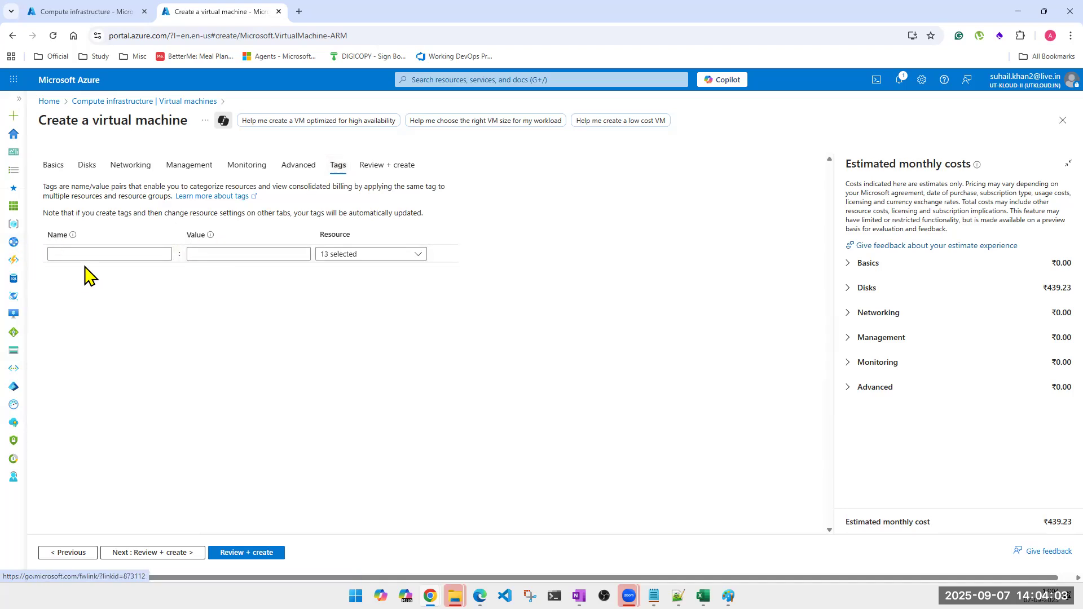
Add a Contact# tag using the suggested contact phone number as its value.
{"action": "left_click", "coordinate": [97, 254]}
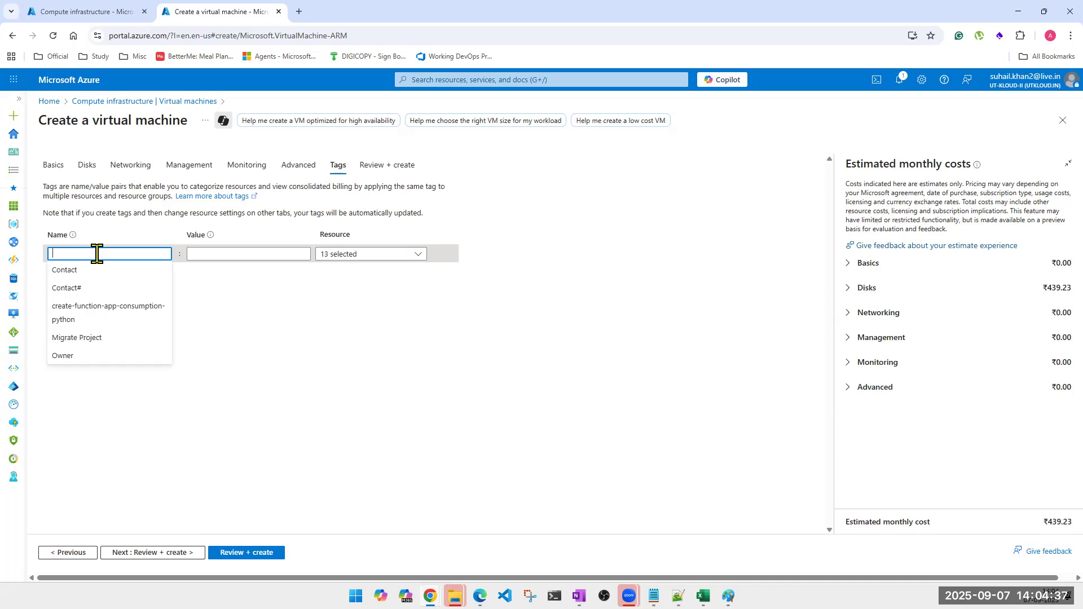
{"action": "left_click", "coordinate": [85, 287]}
{"action": "left_click", "coordinate": [242, 255]}
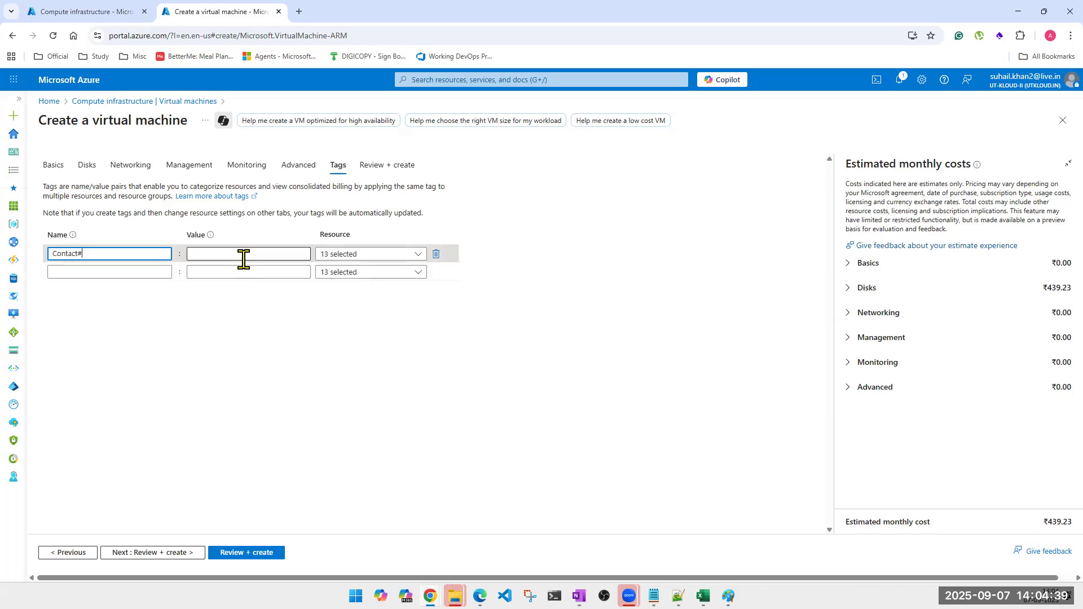
{"action": "left_click", "coordinate": [229, 272]}
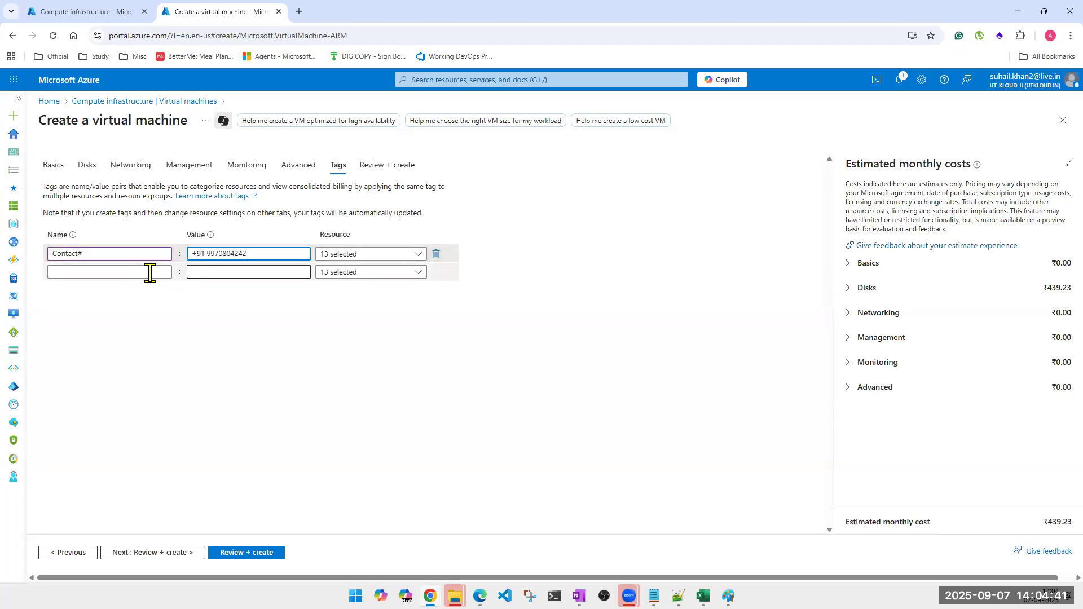
Add an Owner tag with the value UT-Kloud.
{"action": "left_click", "coordinate": [149, 273]}
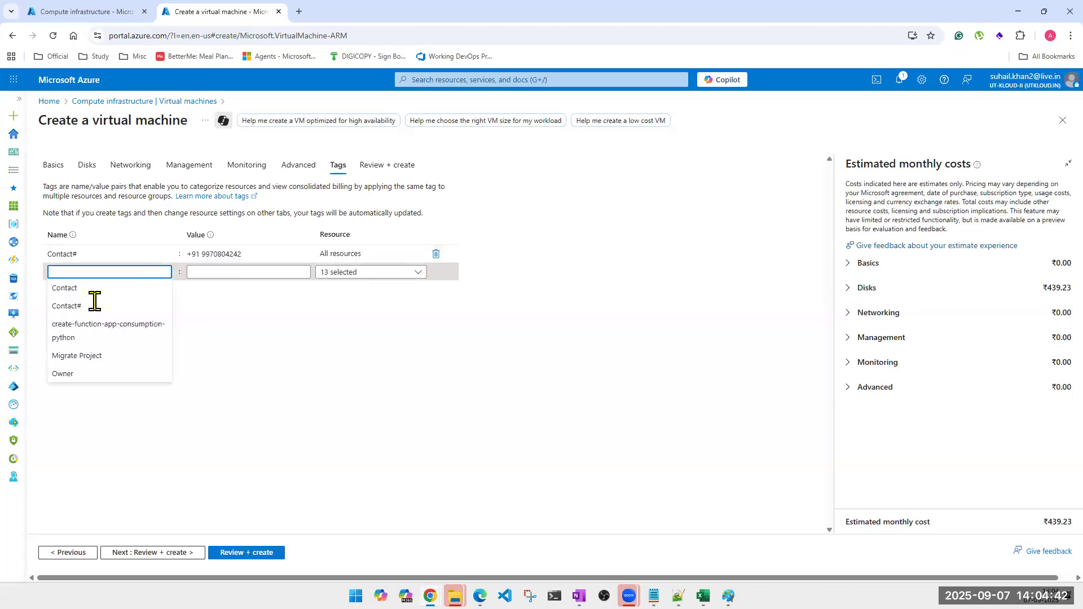
{"action": "left_click", "coordinate": [85, 374]}
{"action": "left_click", "coordinate": [218, 274]}
{"action": "left_click", "coordinate": [222, 299]}
{"action": "left_click", "coordinate": [146, 291]}
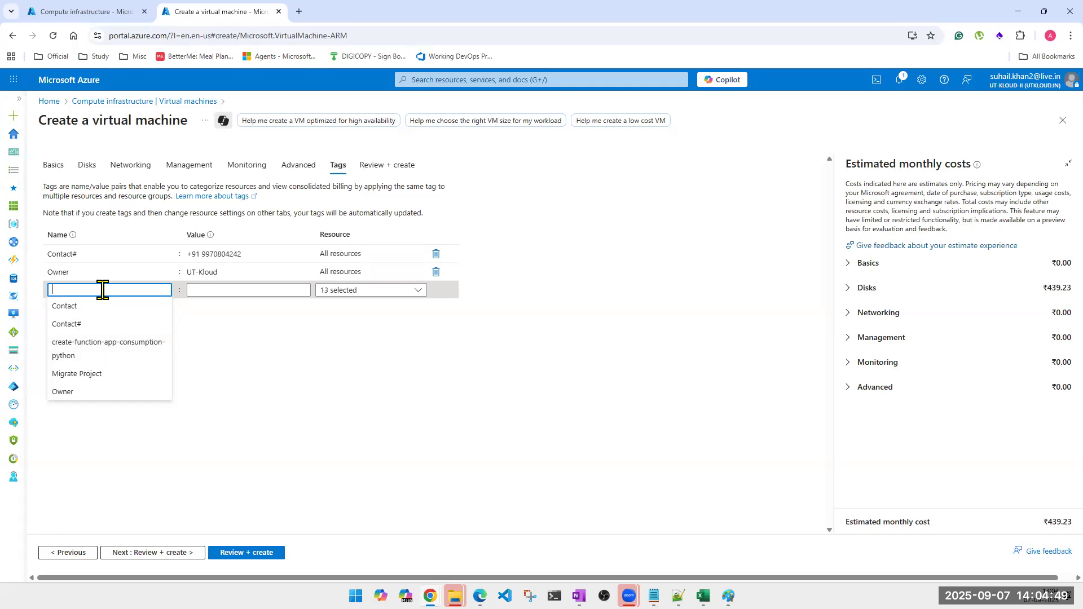
Add an Email tag with the company email address as its value, then return to Basics.
{"action": "type", "text": "Email"}
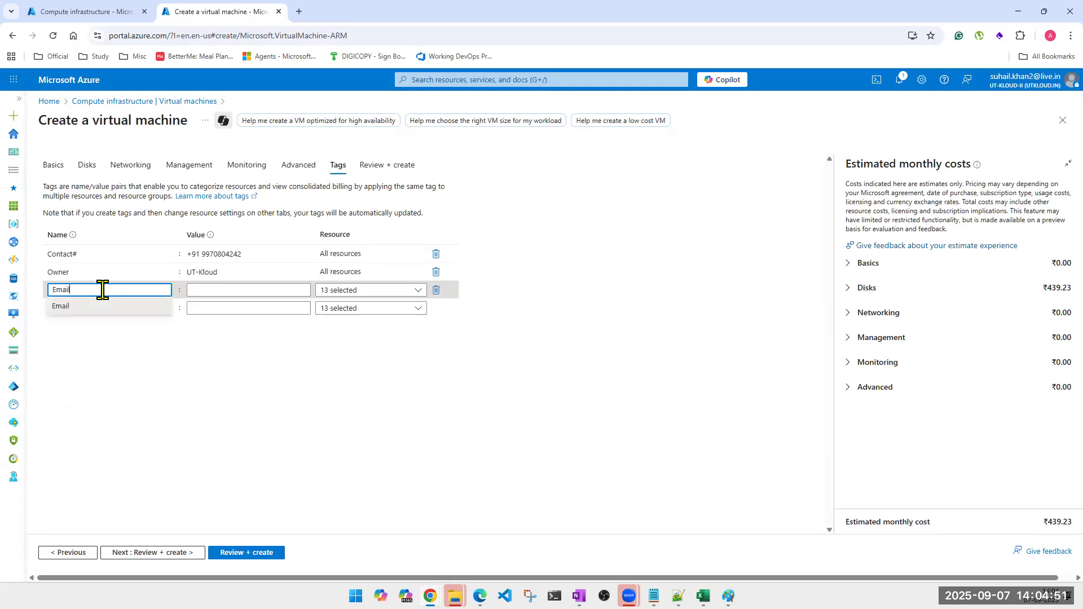
{"action": "key", "text": "Tab"}
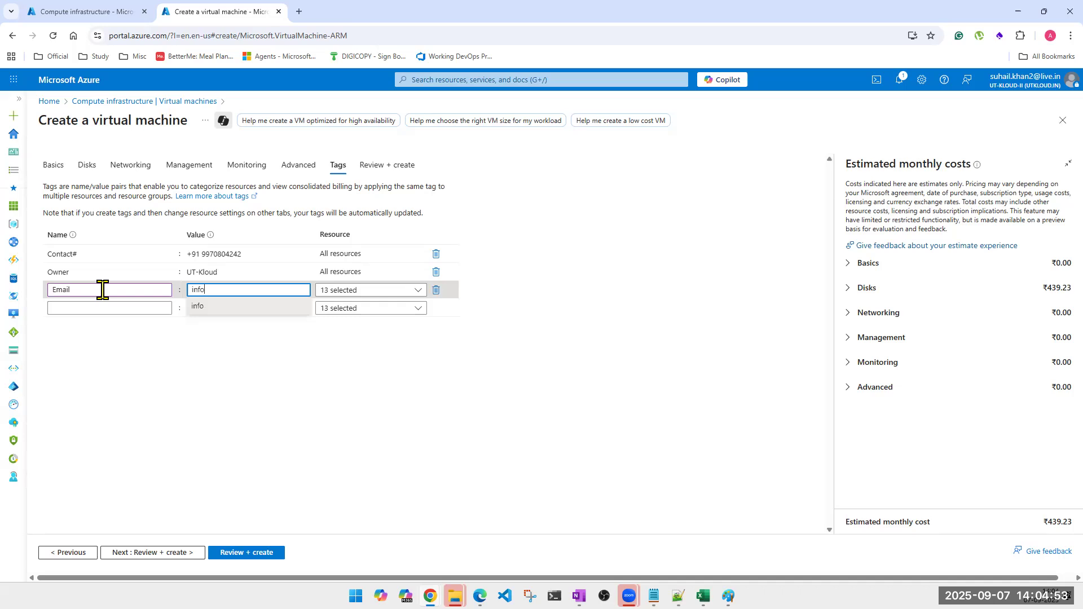
{"action": "left_click", "coordinate": [209, 304]}
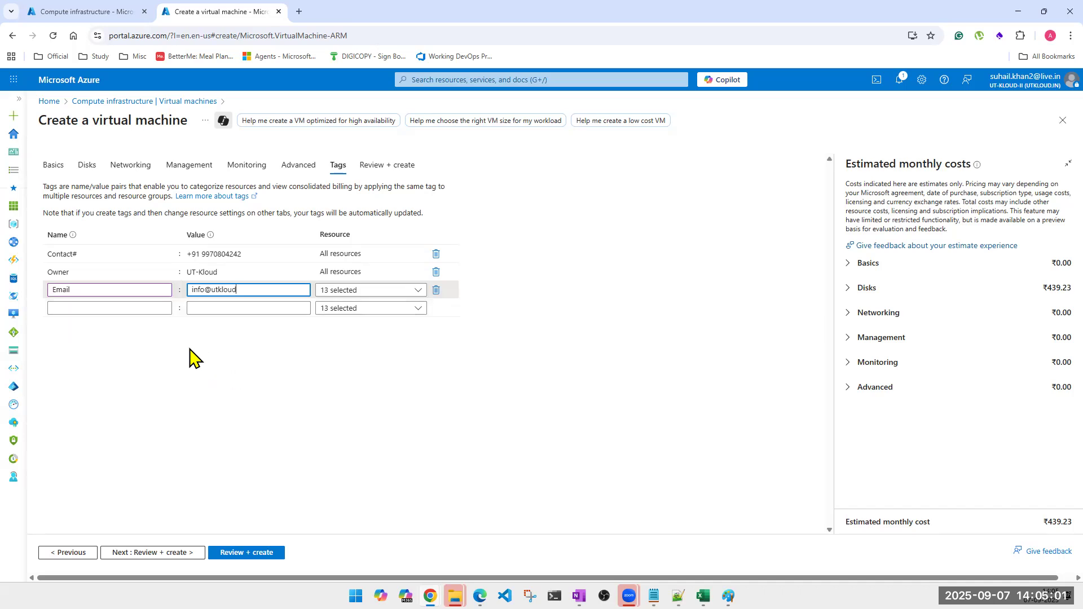
{"action": "left_click", "coordinate": [118, 308]}
{"action": "left_click", "coordinate": [53, 165]}
Open the existing ut-kloud-ppsft-win006 VM from the Virtual machines list, collapsing the side navigation.
{"action": "scroll", "coordinate": [320, 388], "scroll_direction": "down", "scroll_amount": 9}
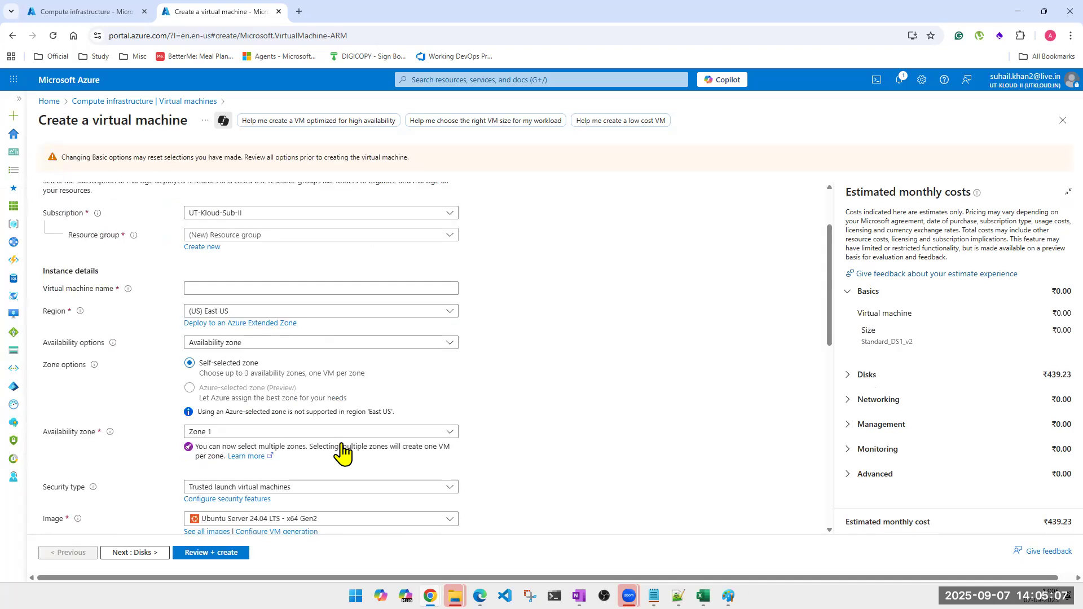
{"action": "scroll", "coordinate": [340, 456], "scroll_direction": "down", "scroll_amount": 2}
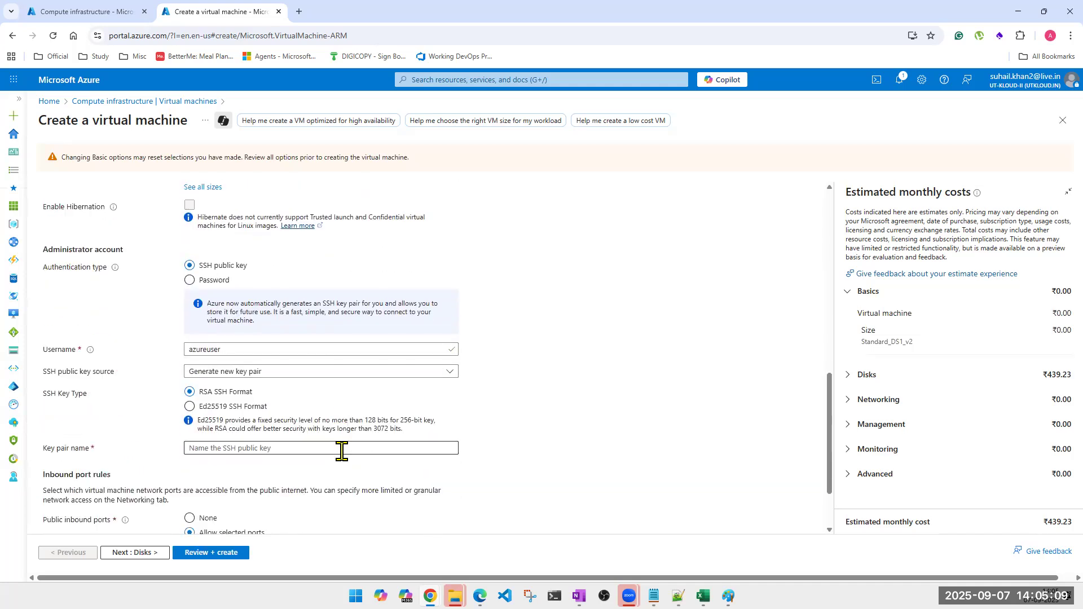
{"action": "left_click", "coordinate": [113, 12]}
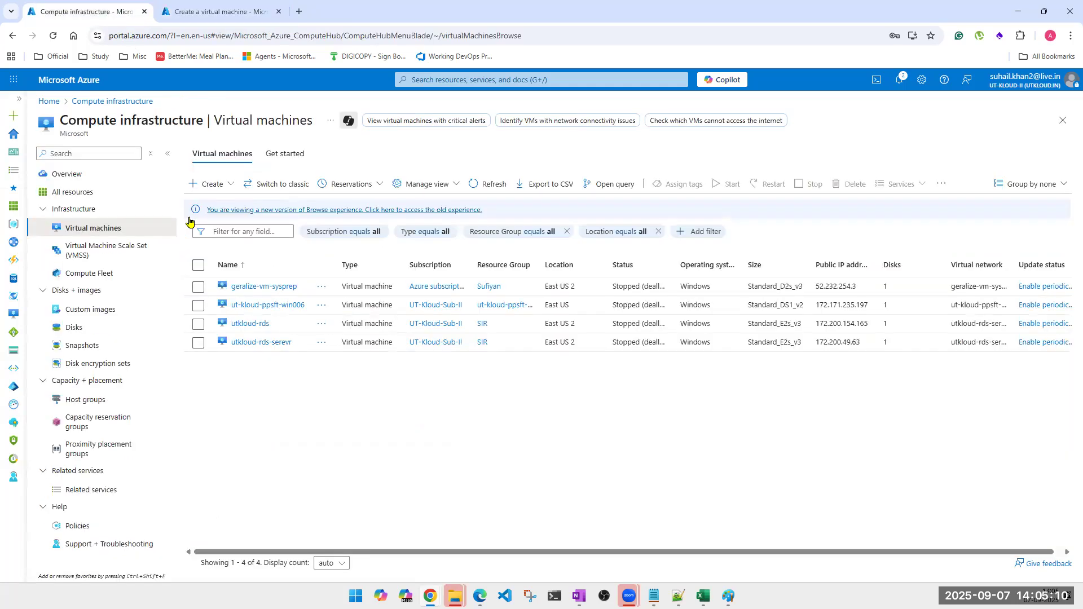
{"action": "left_click", "coordinate": [258, 305]}
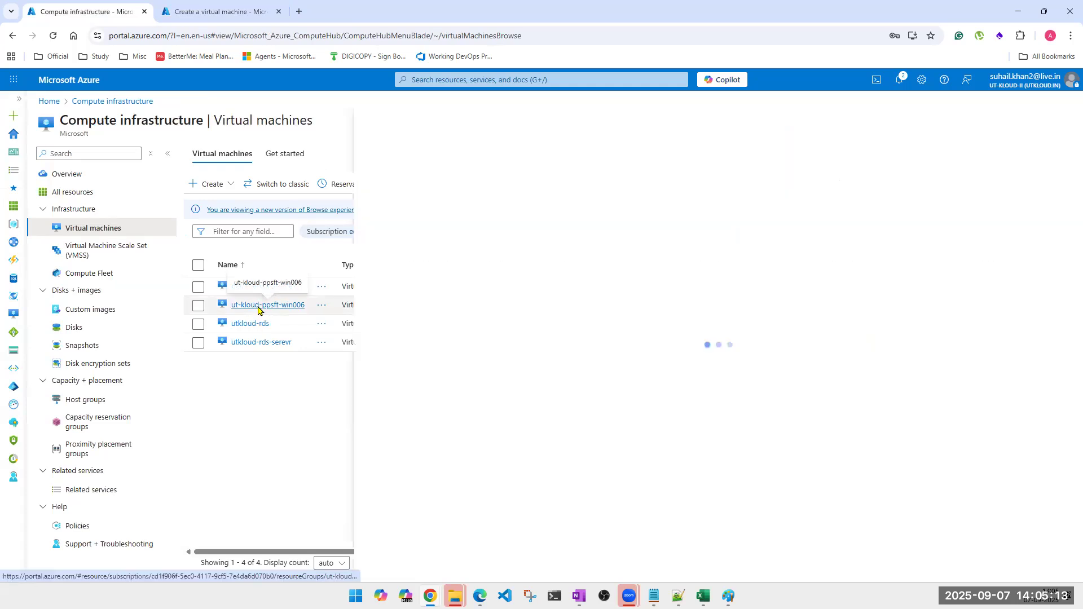
{"action": "left_click", "coordinate": [167, 154]}
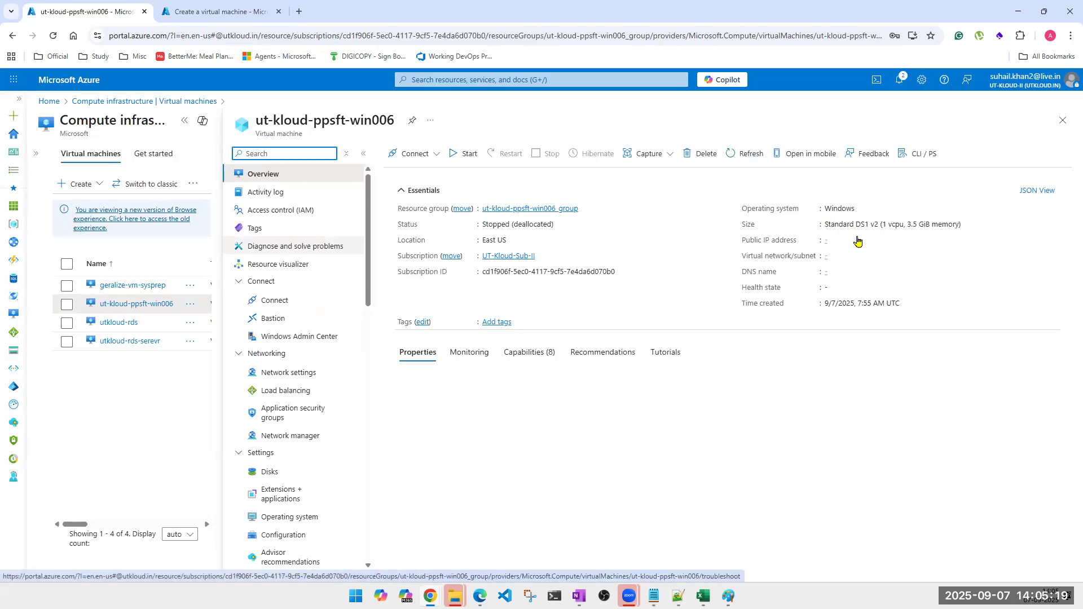
Return to the Create a virtual machine tab's Tags page.
{"action": "left_click", "coordinate": [234, 10]}
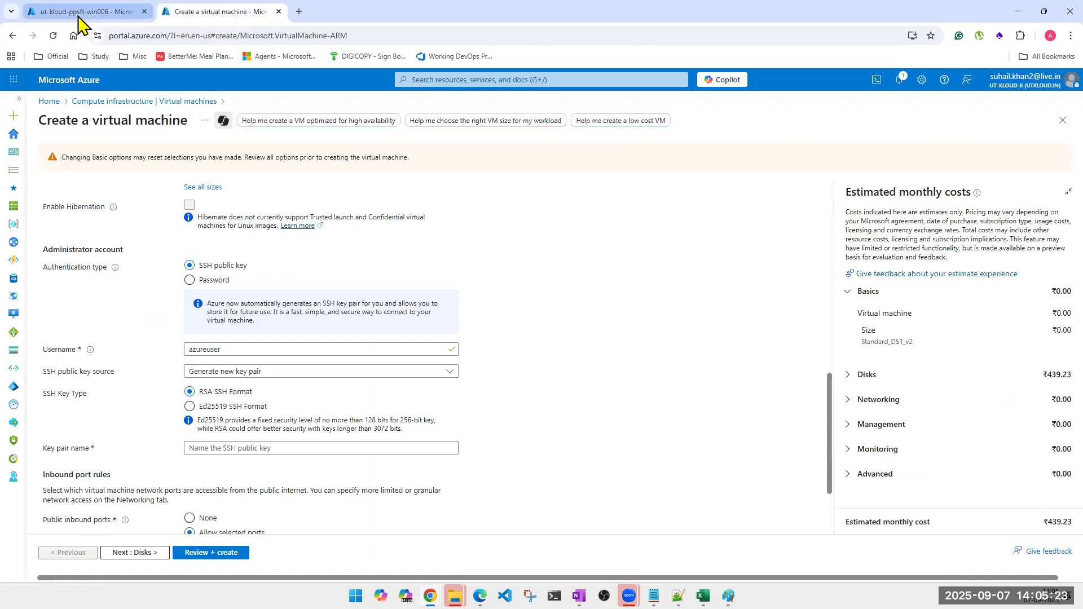
{"action": "scroll", "coordinate": [490, 308], "scroll_direction": "up", "scroll_amount": 2}
{"action": "scroll", "coordinate": [489, 308], "scroll_direction": "up", "scroll_amount": 8}
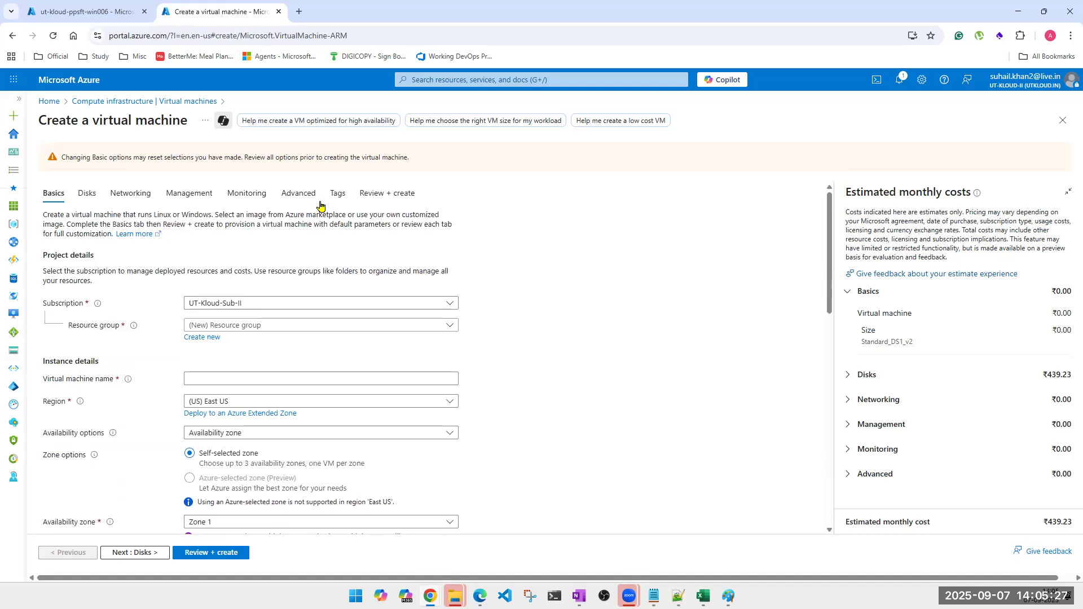
{"action": "left_click", "coordinate": [338, 194]}
Add a new tag named 'OS vEroin' with the value Windows2019.
{"action": "left_click", "coordinate": [116, 308]}
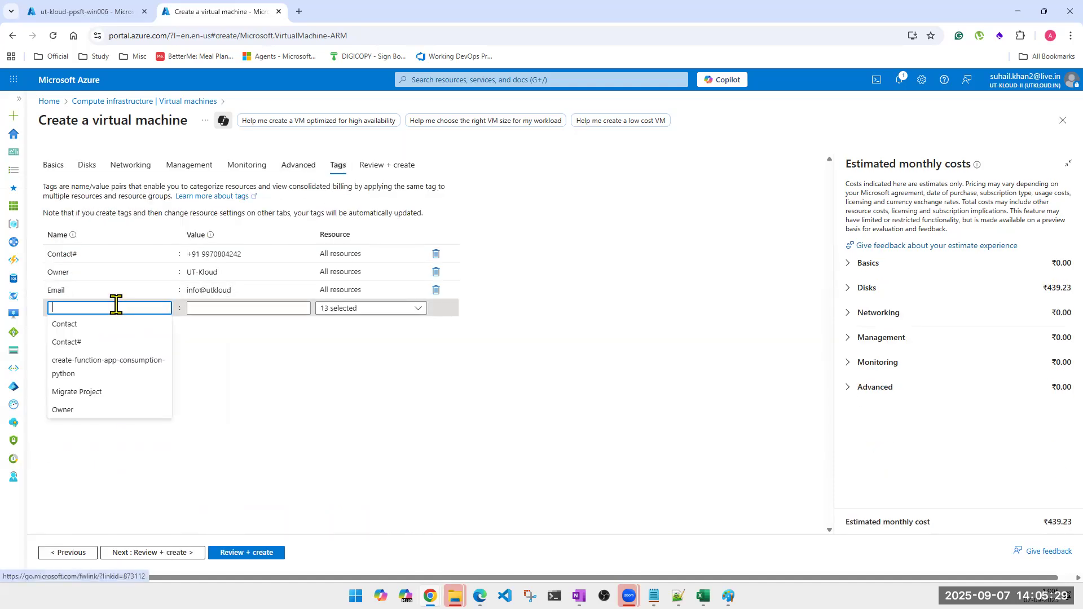
{"action": "type", "text": "OS vEroin"}
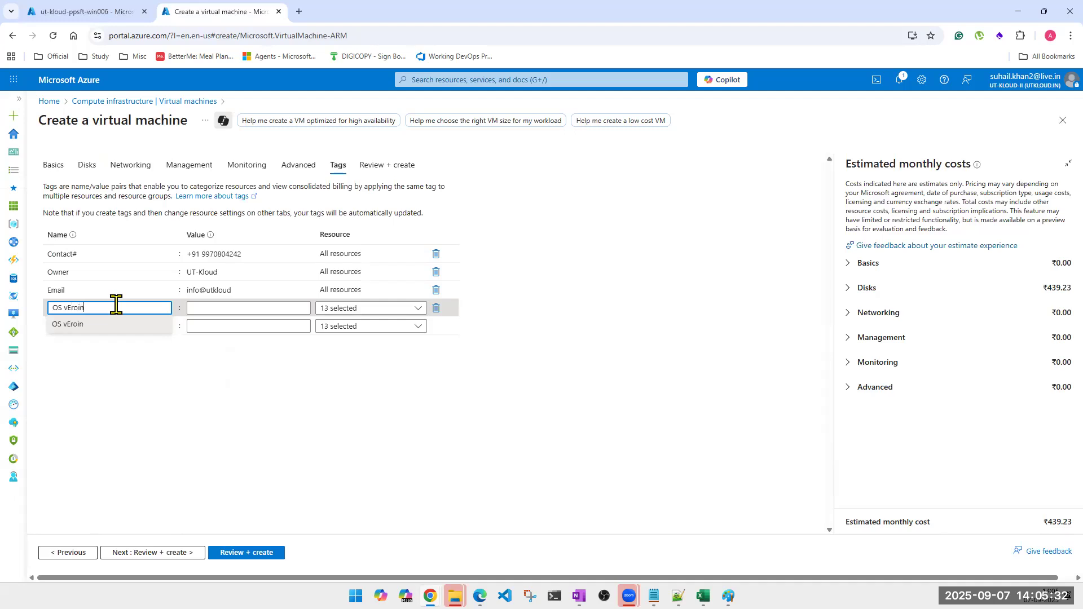
{"action": "key", "text": "Tab"}
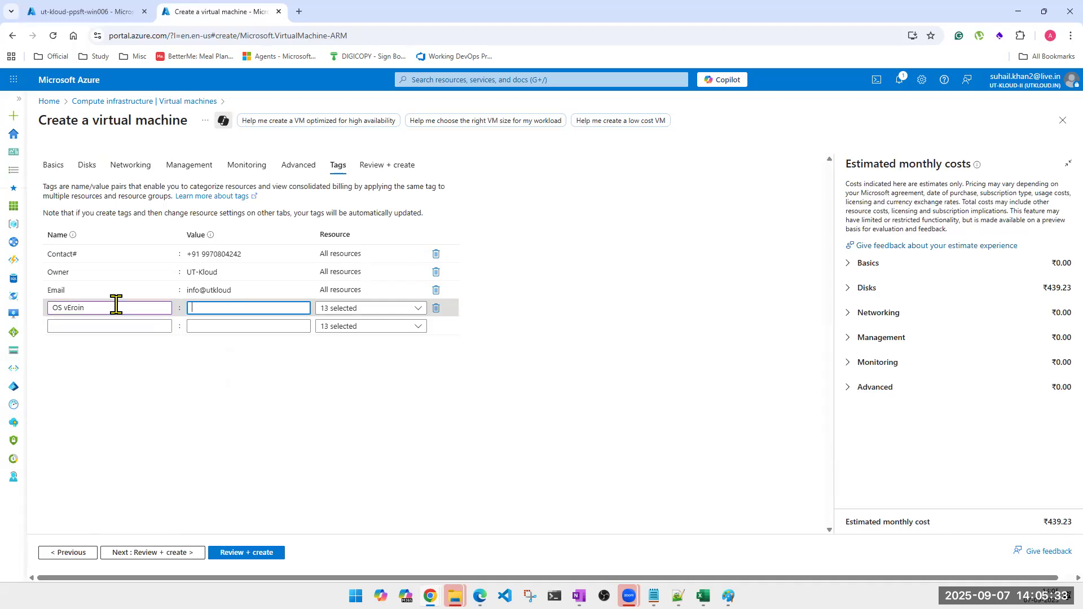
{"action": "type", "text": "Windo"}
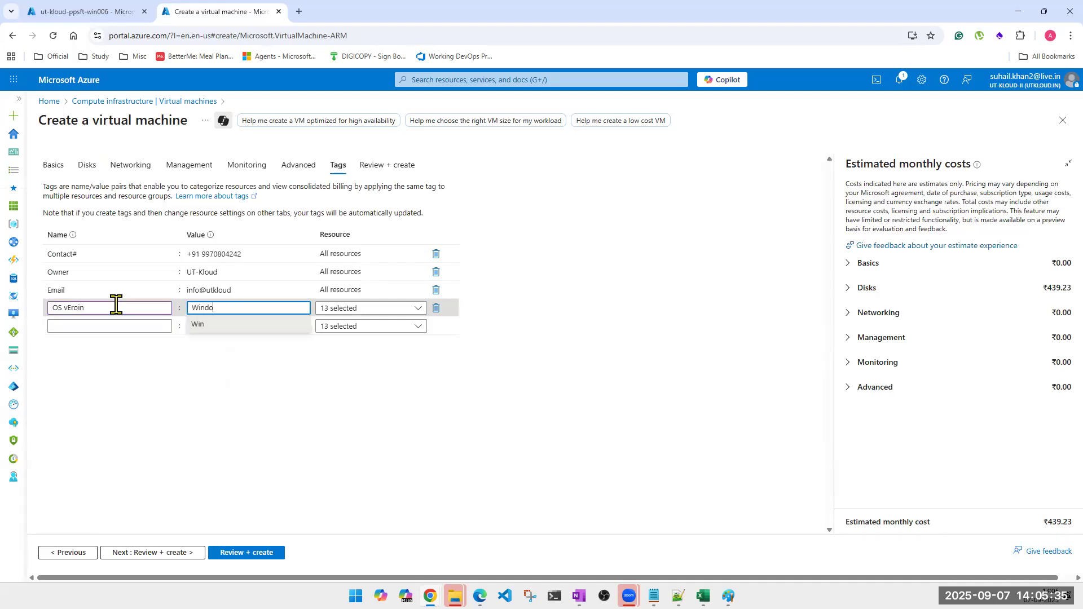
{"action": "type", "text": "ws 2019"}
{"action": "key", "text": "BackSpace"}
{"action": "left_click", "coordinate": [213, 325]}
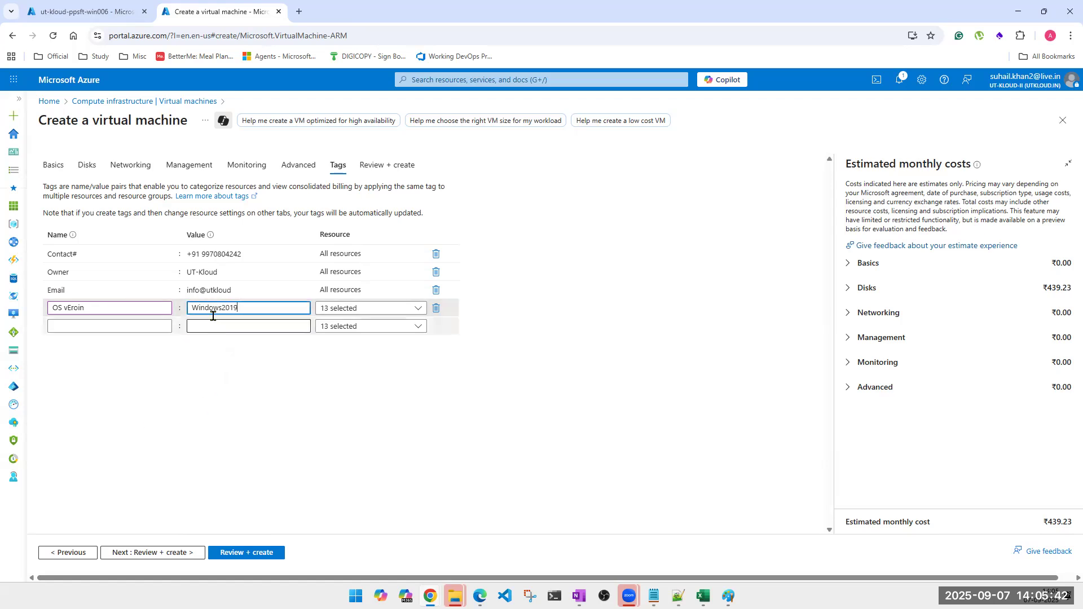
{"action": "left_click", "coordinate": [87, 12]}
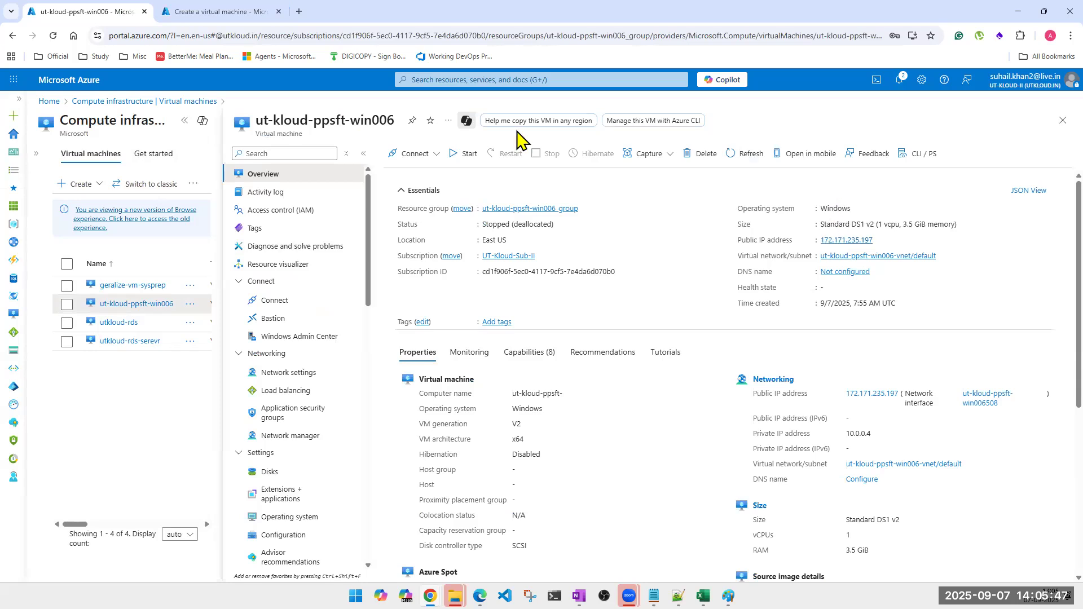
{"action": "left_click", "coordinate": [233, 12]}
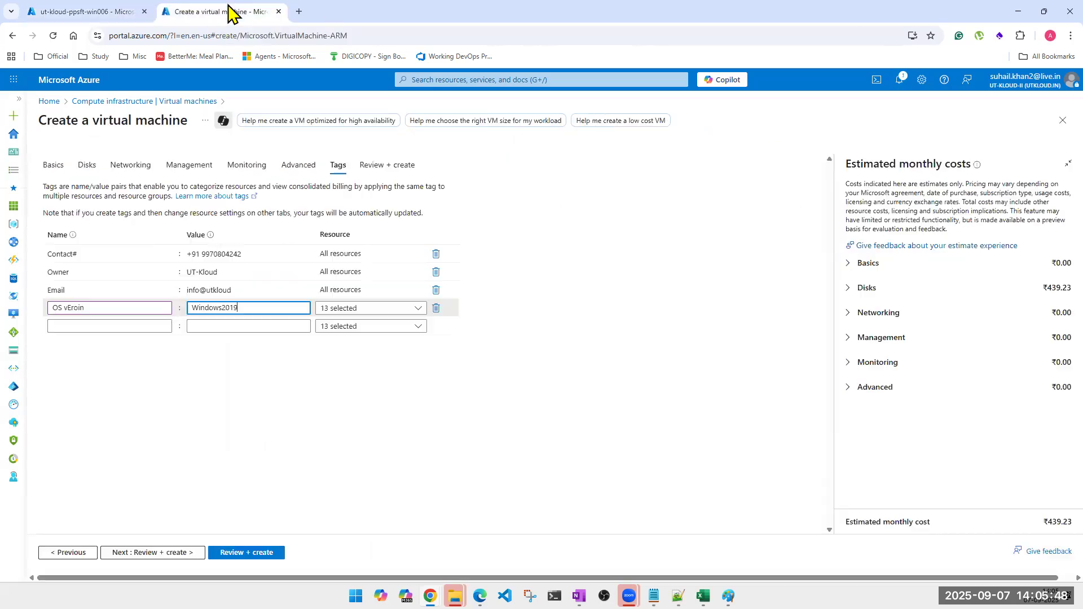
{"action": "left_click", "coordinate": [100, 326]}
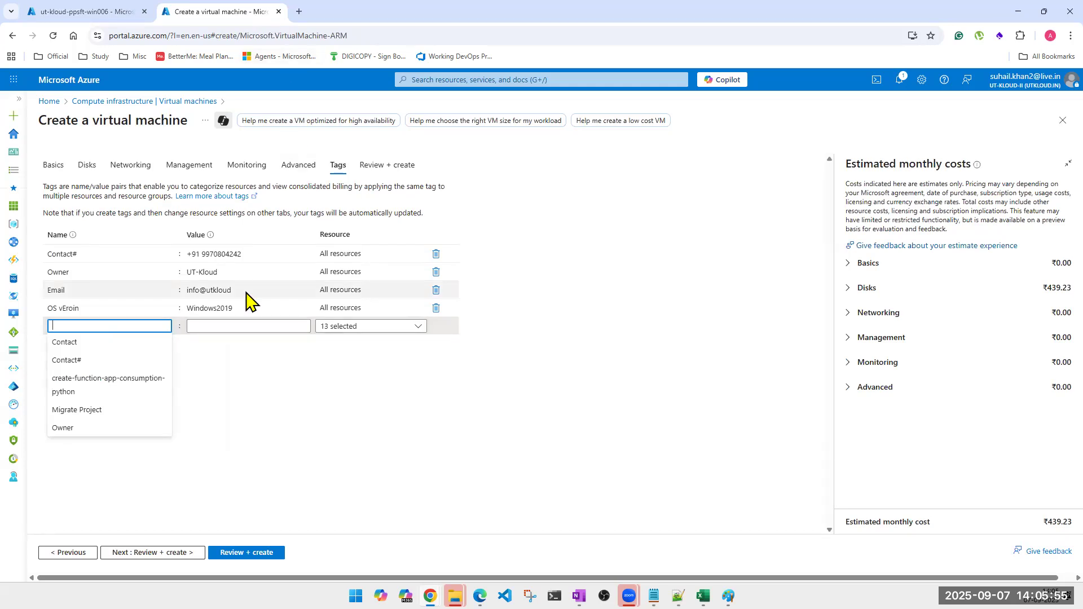
Change that tag's value from Windows2019 to Windows2008.
{"action": "double_click", "coordinate": [226, 304]}
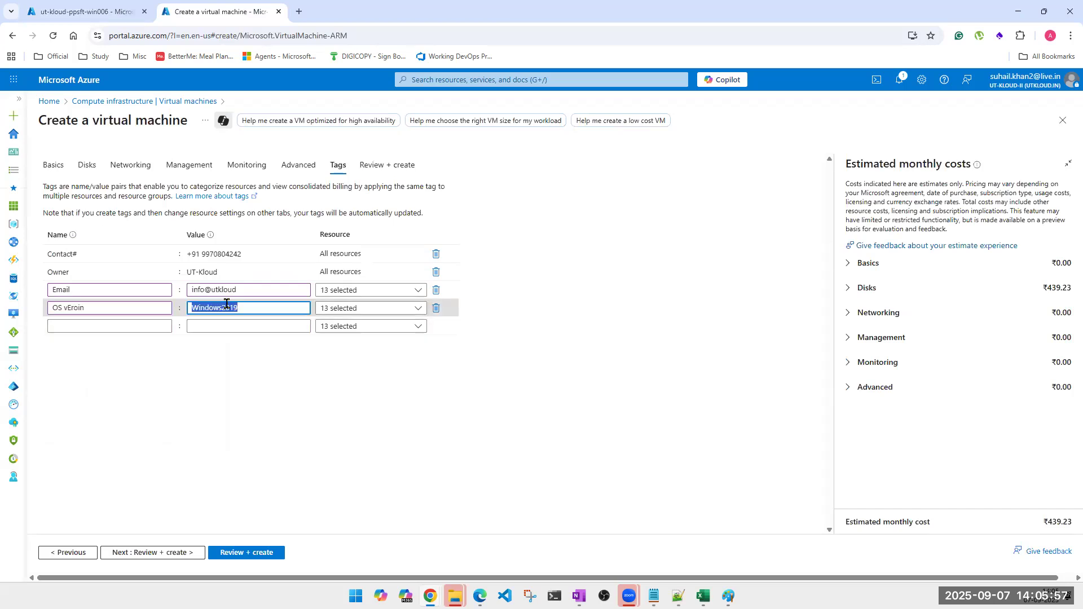
{"action": "type", "text": "Windows2008"}
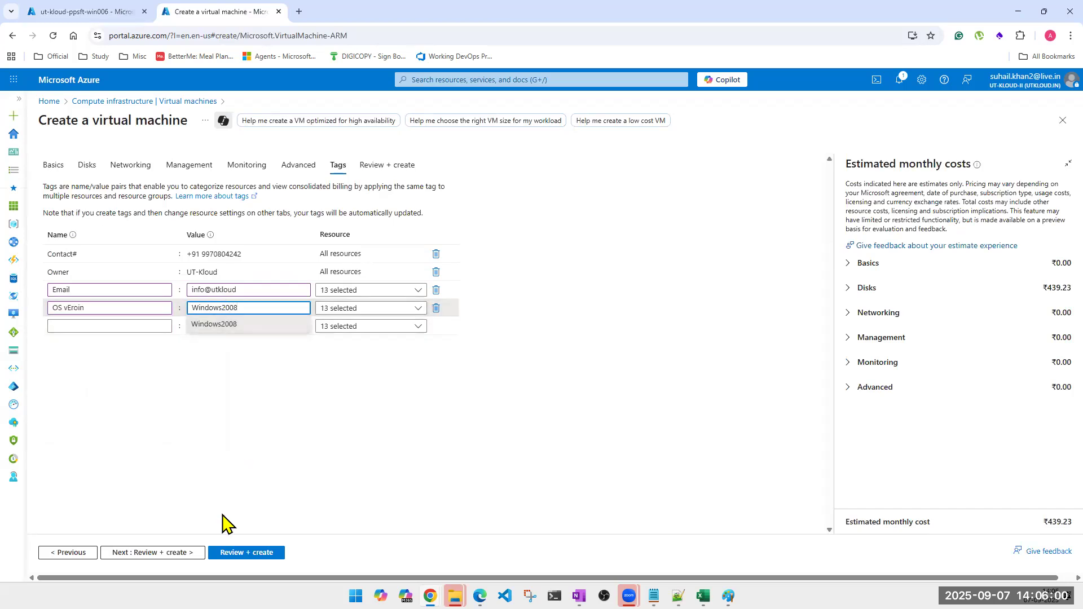
{"action": "left_click", "coordinate": [220, 460]}
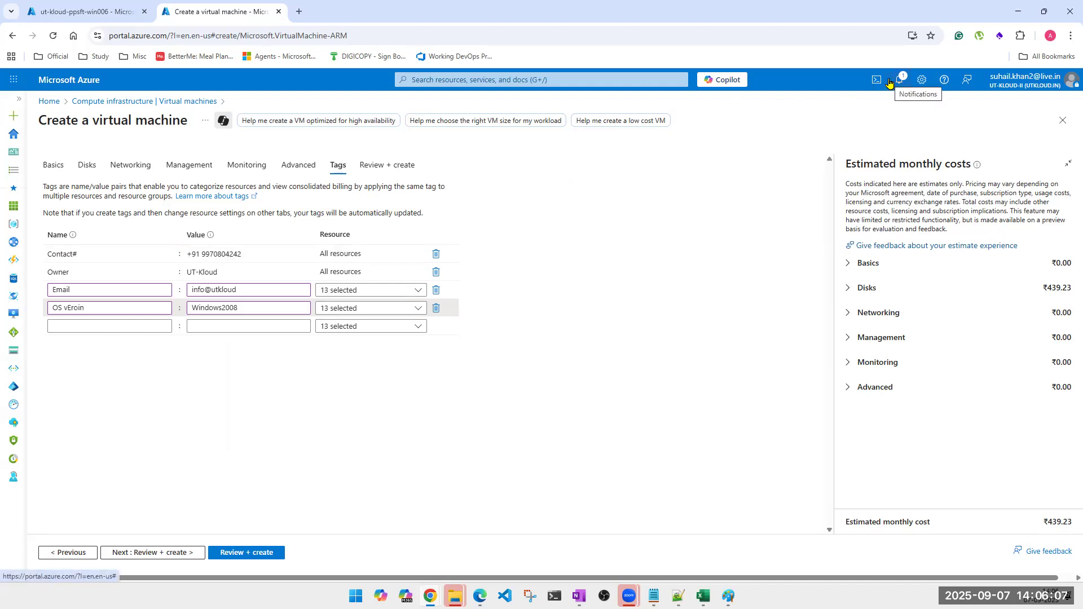
{"action": "left_click", "coordinate": [165, 322]}
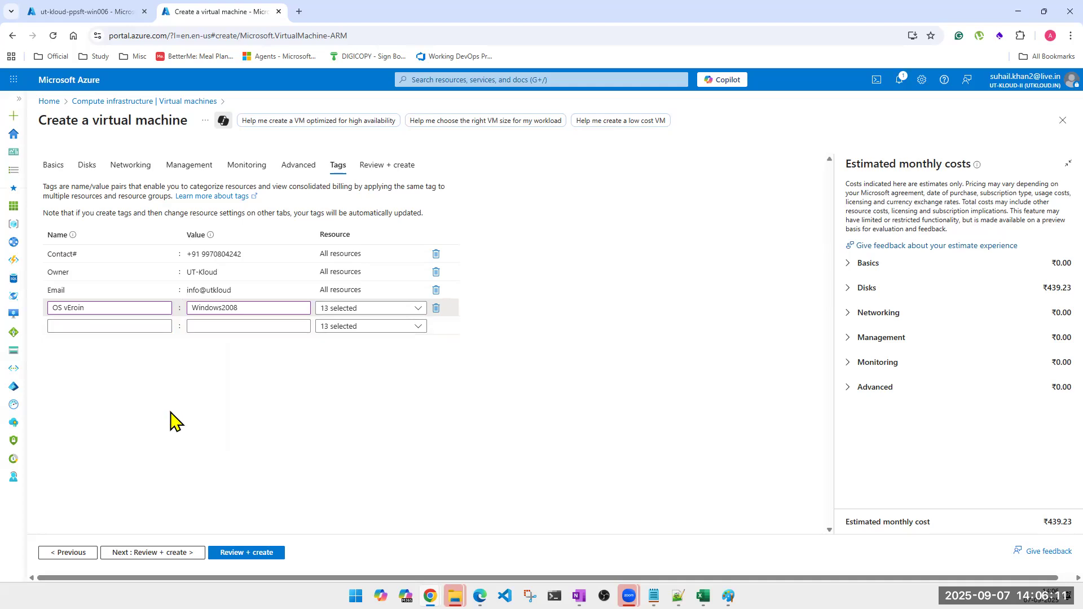
Correct the misspelled tag name to OS-Version.
{"action": "left_click", "coordinate": [77, 308]}
{"action": "left_click_drag", "start_coordinate": [85, 308], "coordinate": [45, 316]}
{"action": "type", "text": "O"}
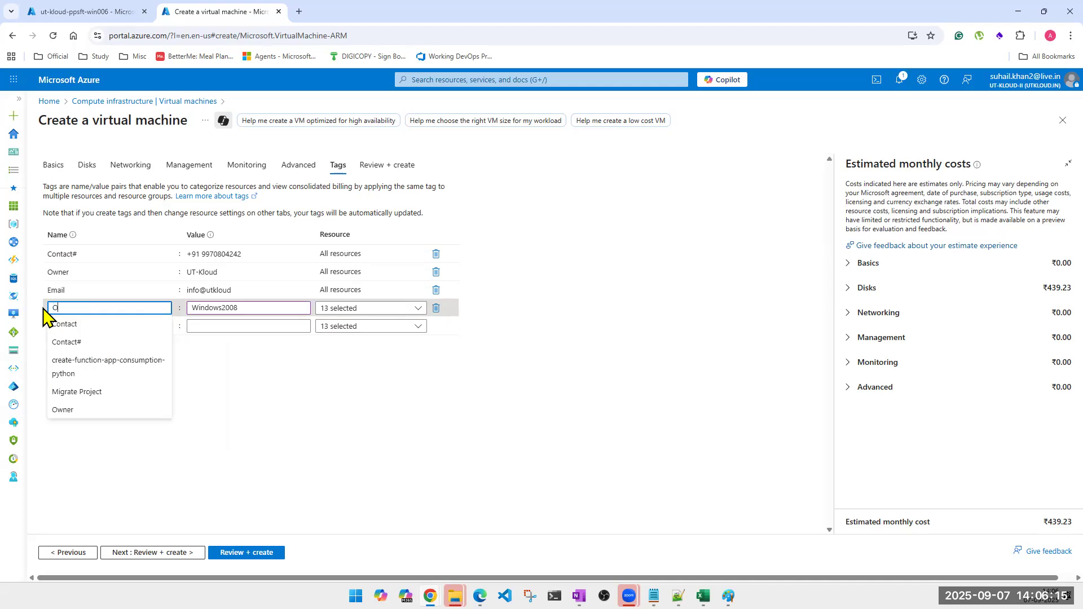
{"action": "type", "text": "S Version"}
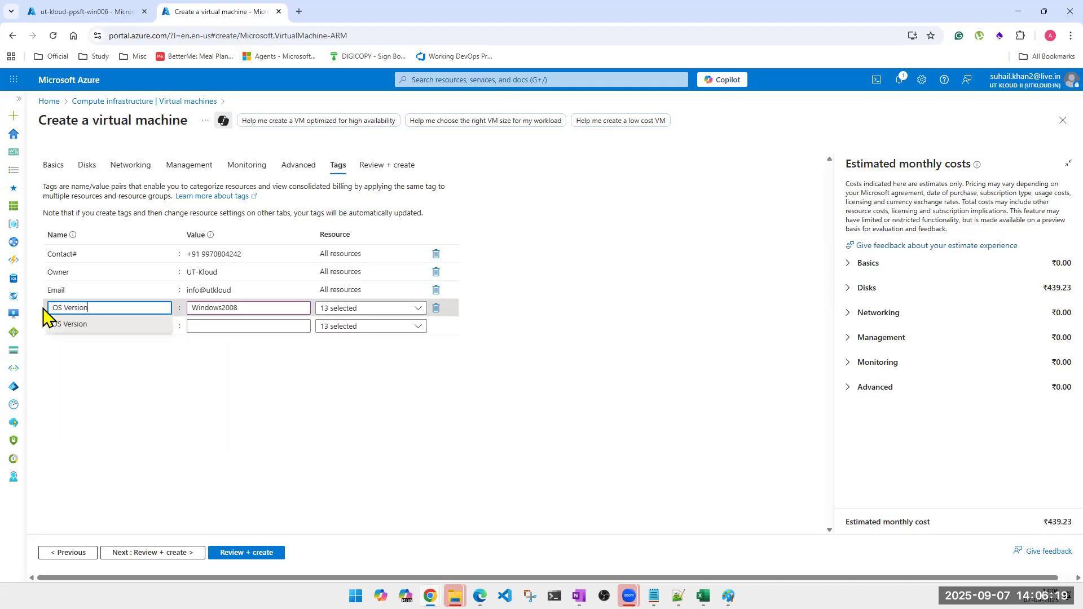
{"action": "key", "text": "BackSpace"}
{"action": "type", "text": "-"}
{"action": "left_click", "coordinate": [160, 430]}
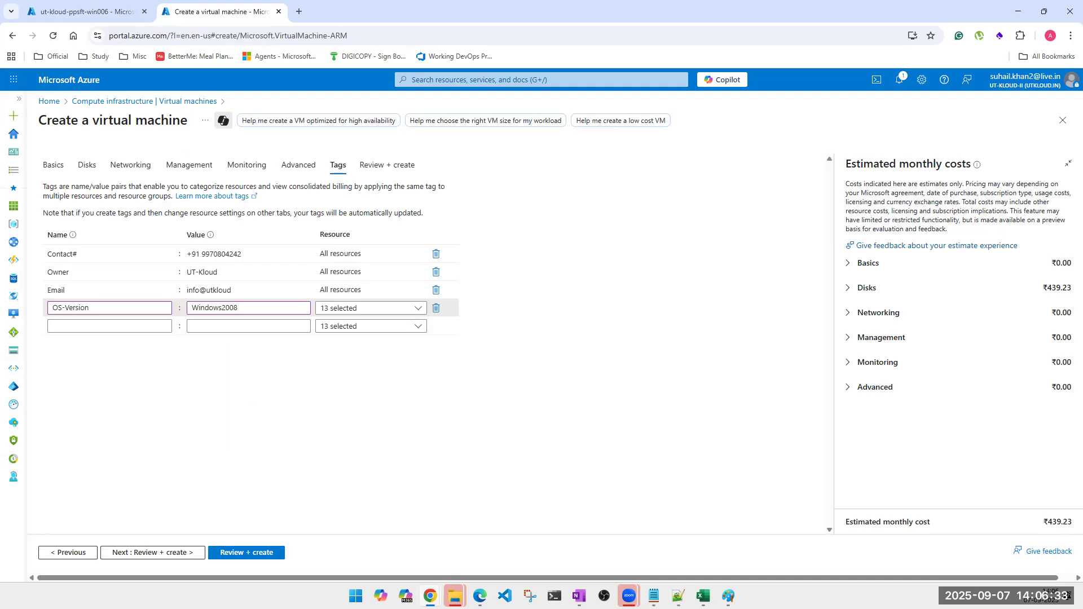
Add an Office tag with the value Pune.
{"action": "left_click", "coordinate": [117, 331]}
{"action": "type", "text": "Office"}
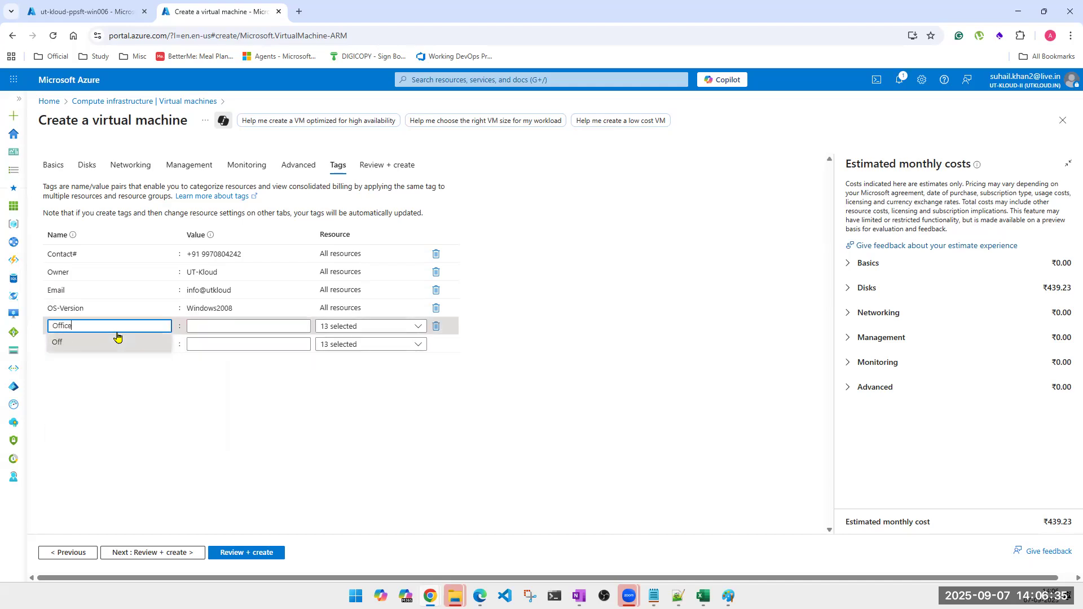
{"action": "key", "text": "Tab"}
{"action": "type", "text": "Pune"}
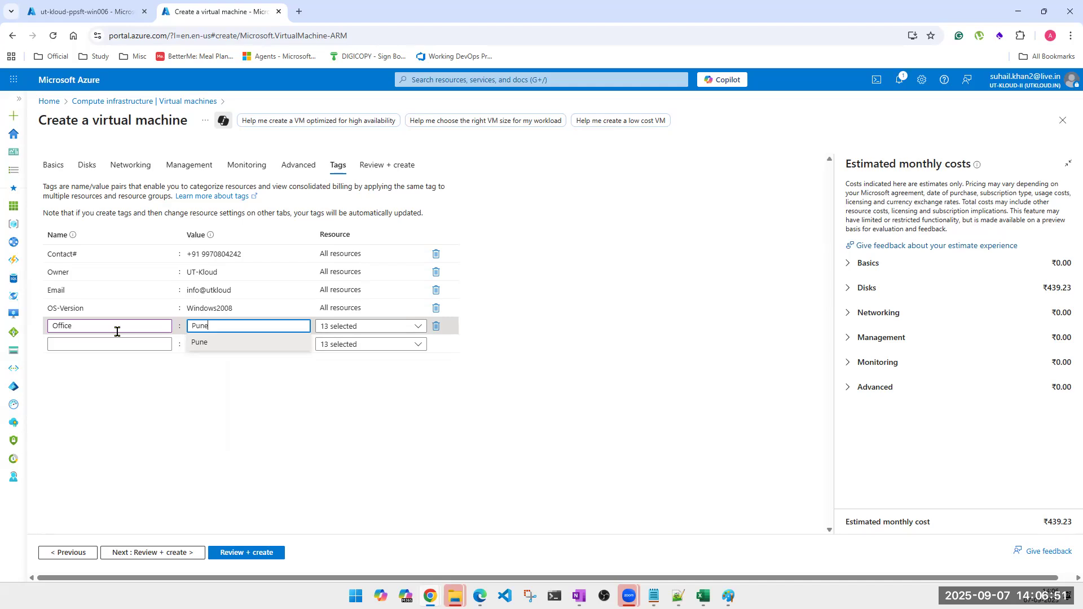
{"action": "left_click", "coordinate": [117, 331]}
{"action": "left_click", "coordinate": [220, 440]}
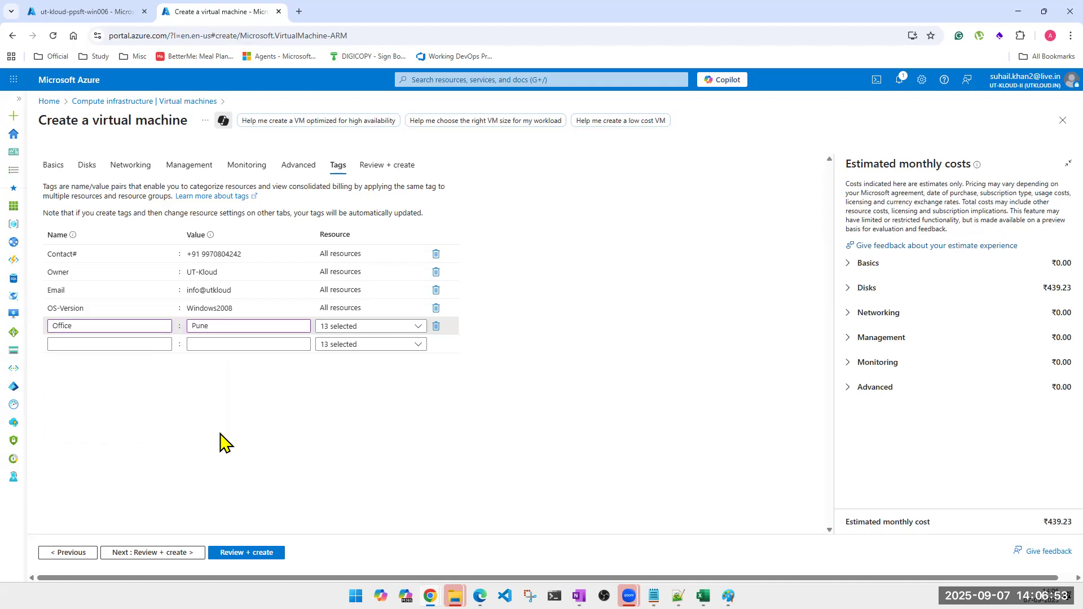
Start another tag named 'off' with value poona, then delete the poona value.
{"action": "left_click", "coordinate": [123, 344]}
{"action": "type", "text": "off"}
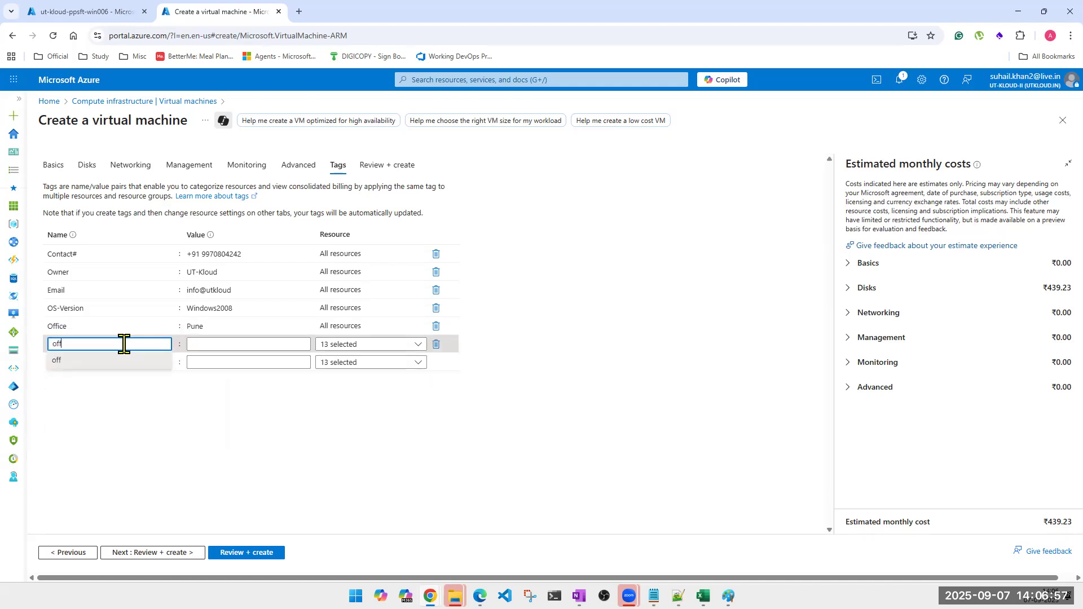
{"action": "left_click", "coordinate": [212, 347]}
{"action": "type", "text": "poona"}
{"action": "left_click", "coordinate": [203, 467]}
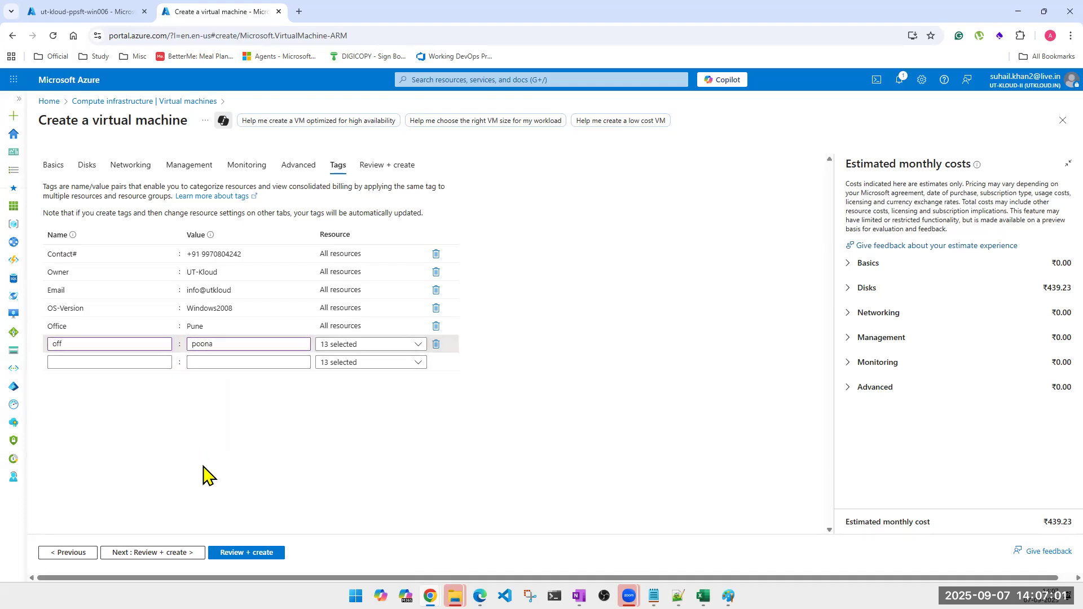
{"action": "double_click", "coordinate": [211, 354]}
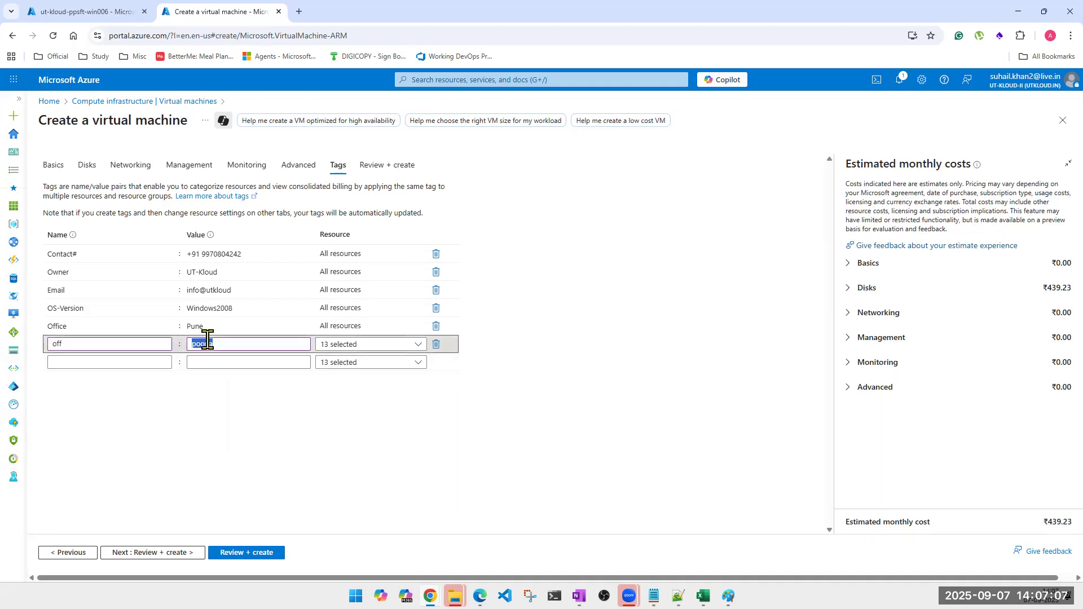
{"action": "key", "text": "BackSpace"}
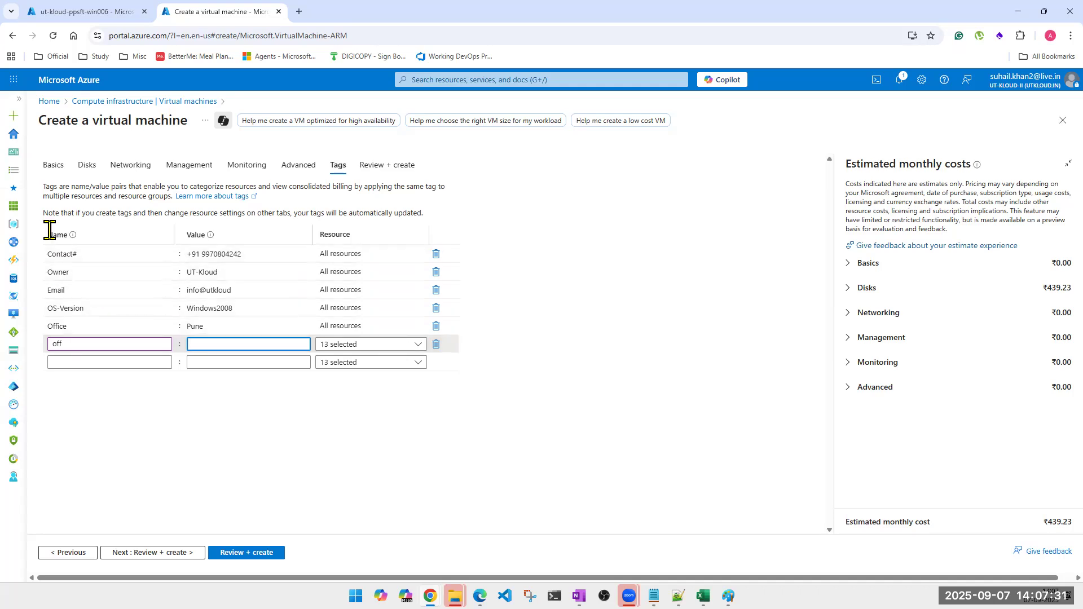
Remove the country-code prefix from the Contact# value and check which resource types it covers.
{"action": "left_click", "coordinate": [71, 254]}
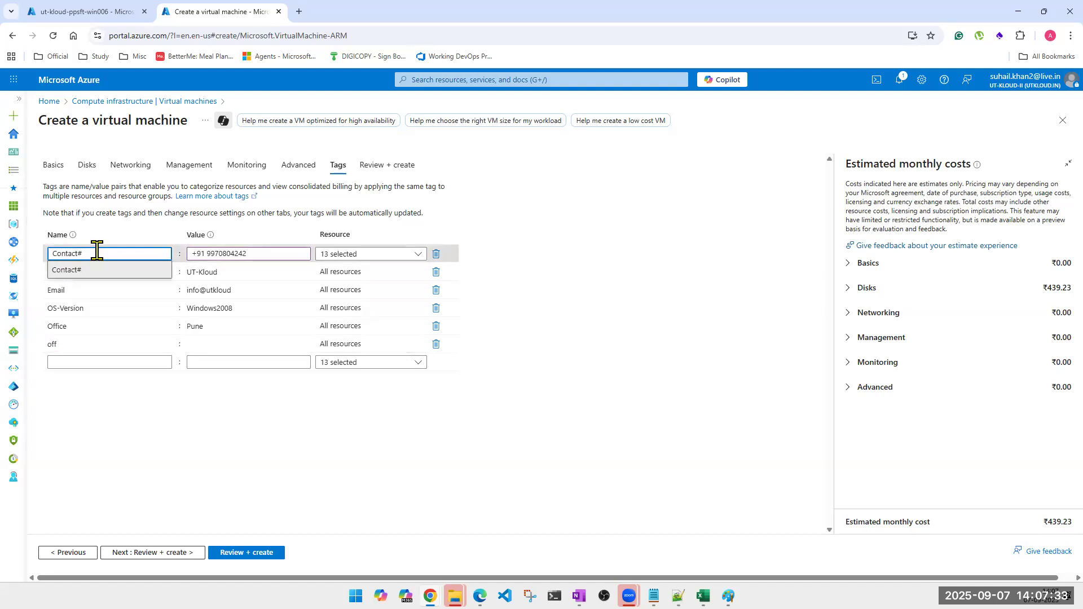
{"action": "left_click", "coordinate": [98, 307]}
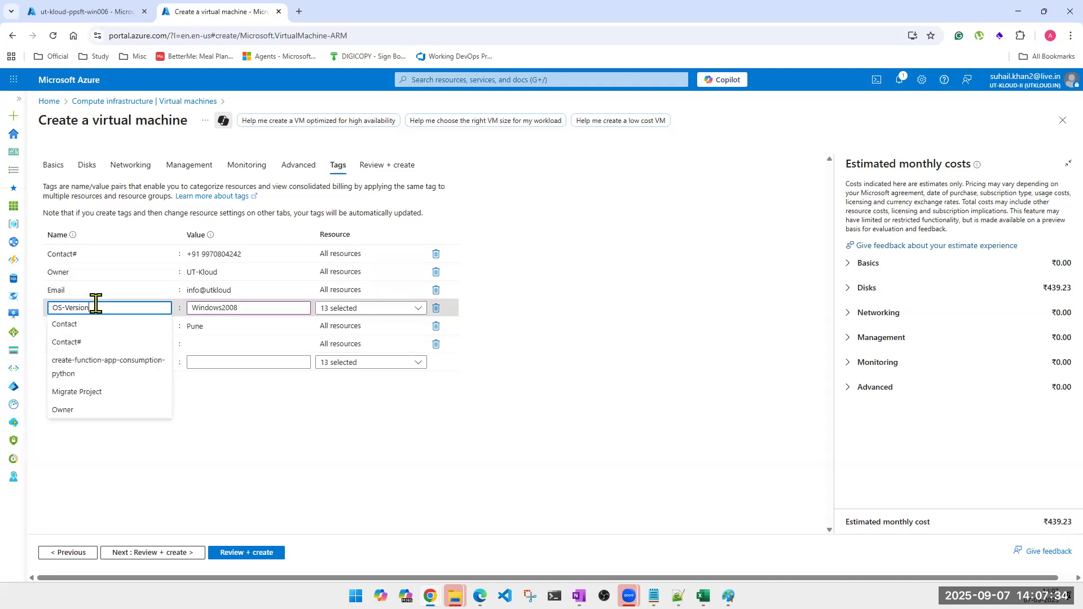
{"action": "left_click", "coordinate": [104, 272]}
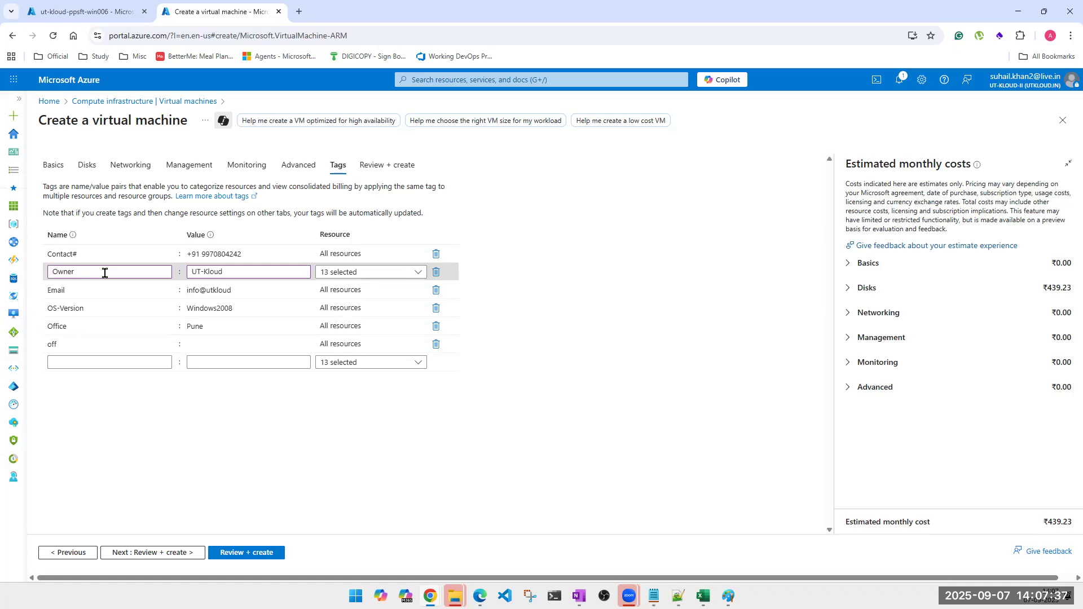
{"action": "left_click", "coordinate": [228, 272]}
{"action": "left_click", "coordinate": [234, 254]}
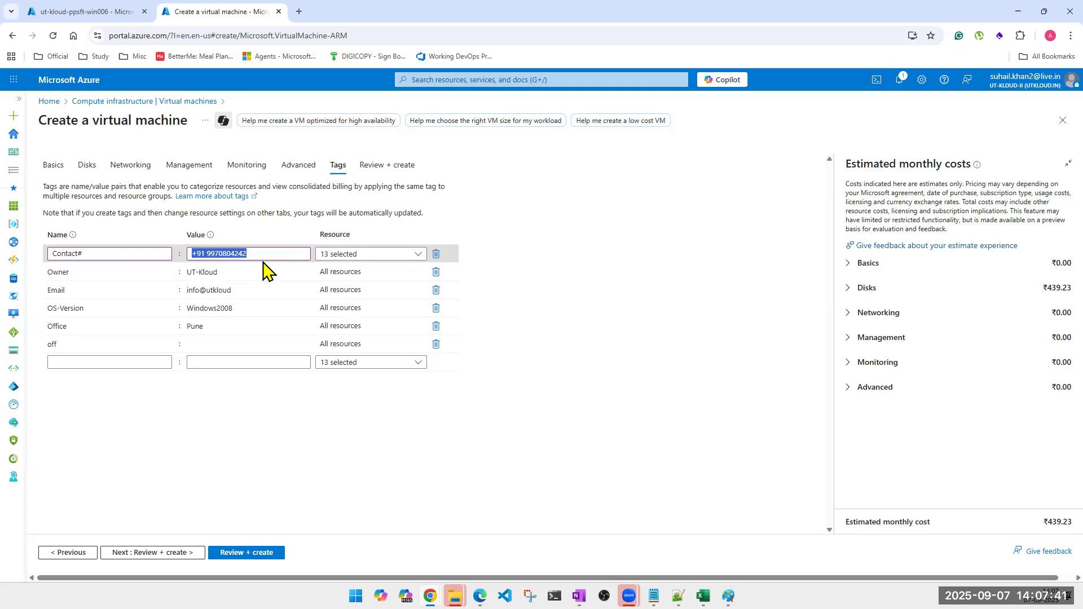
{"action": "left_click", "coordinate": [208, 257]}
{"action": "key", "text": "BackSpace"}
{"action": "key", "text": "BackSpace"}
{"action": "key", "text": "BackSpace"}
{"action": "key", "text": "BackSpace"}
{"action": "left_click", "coordinate": [248, 446]}
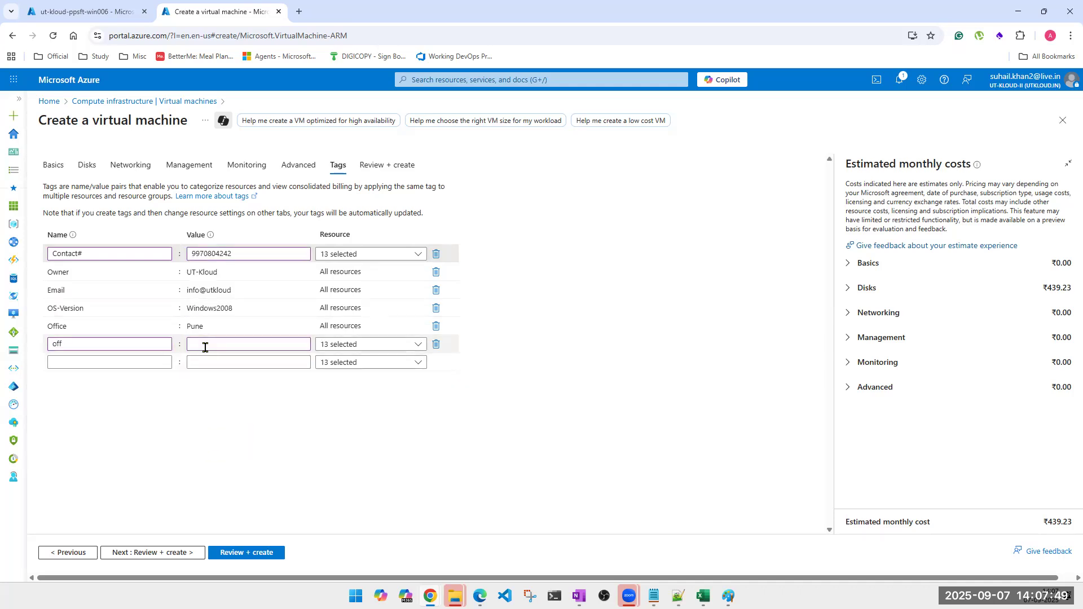
{"action": "left_click", "coordinate": [351, 256]}
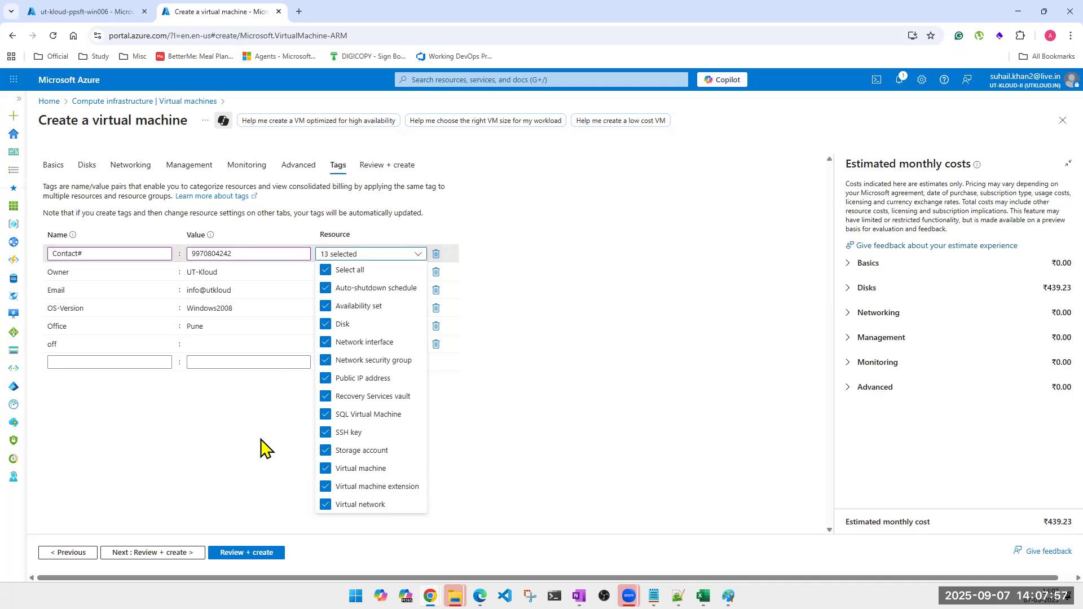
{"action": "left_click", "coordinate": [212, 454]}
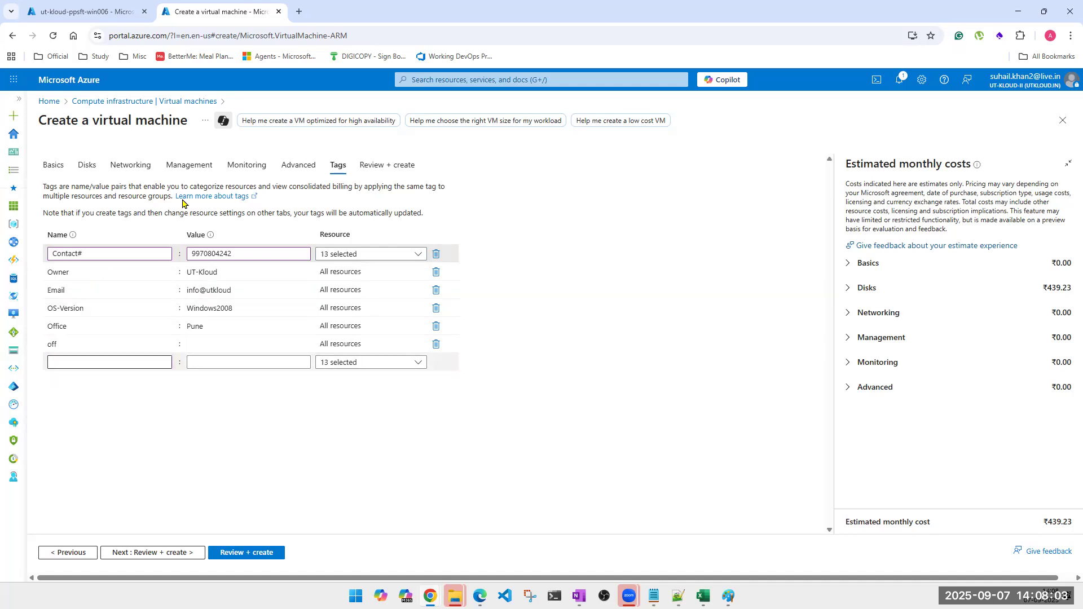
Open Access control (IAM) for the existing ut-kloud-ppsft-win006 VM in the first browser tab.
{"action": "left_click", "coordinate": [84, 12]}
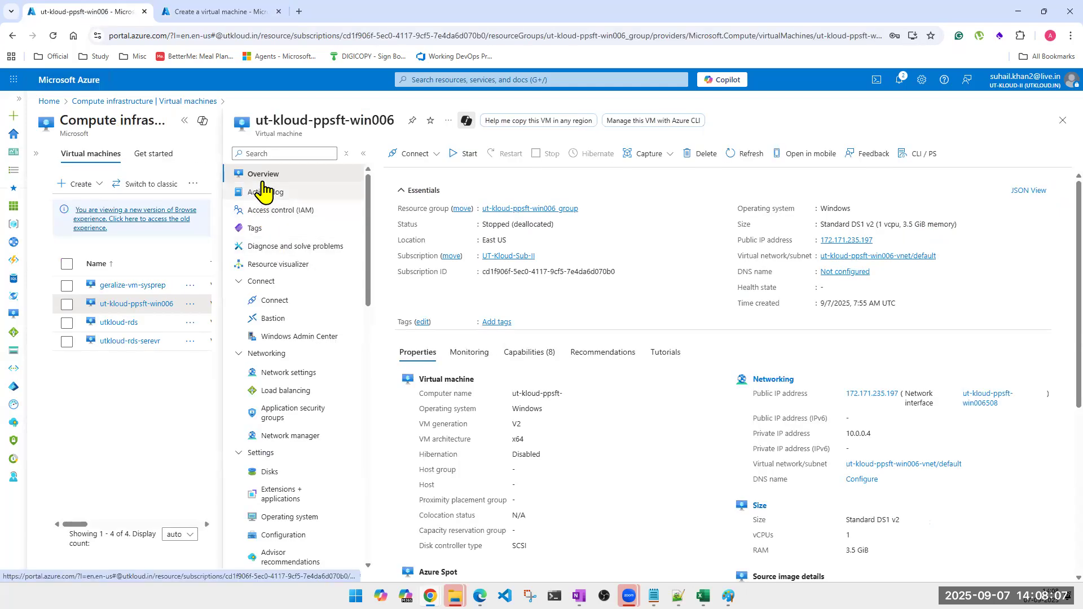
{"action": "left_click", "coordinate": [285, 212]}
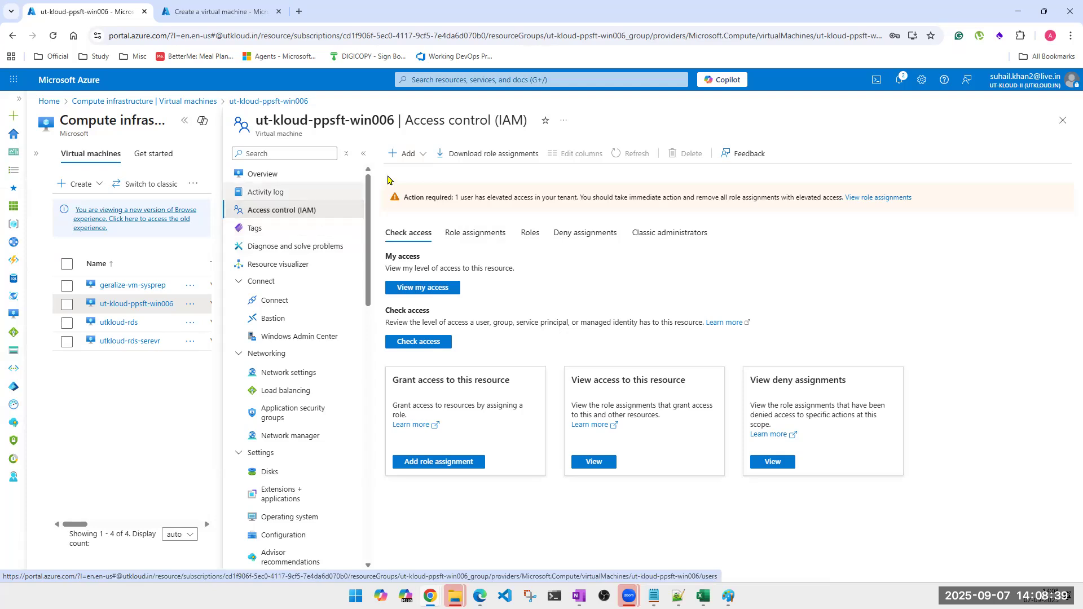
Scroll through the ut-kloud-ppsft-win006 role assignments list, then go back to its Overview.
{"action": "left_click", "coordinate": [477, 234]}
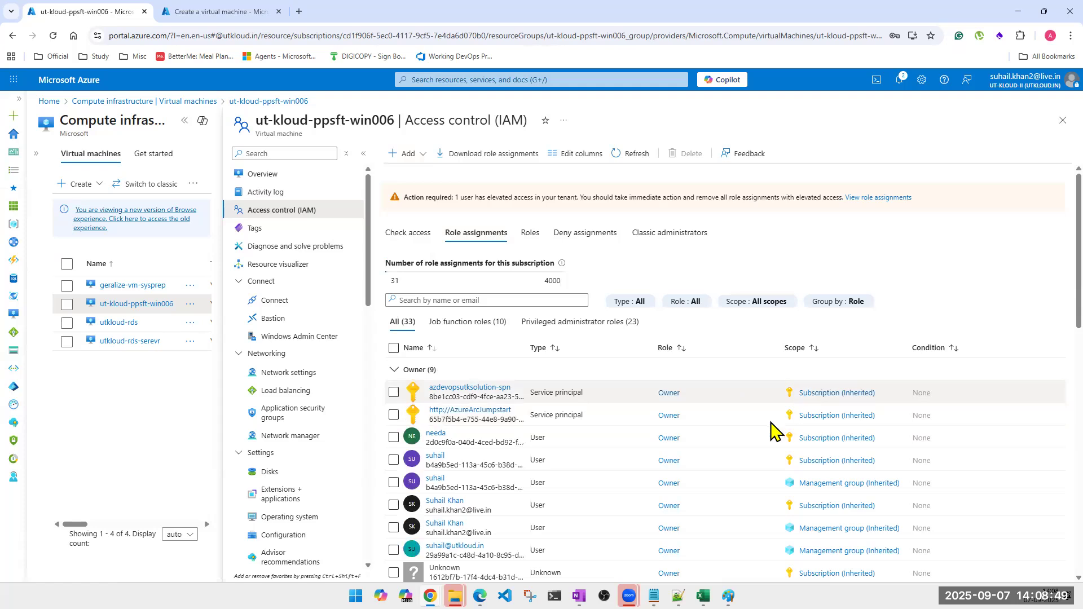
{"action": "scroll", "coordinate": [636, 508], "scroll_direction": "down", "scroll_amount": 1}
{"action": "scroll", "coordinate": [636, 507], "scroll_direction": "down", "scroll_amount": 7}
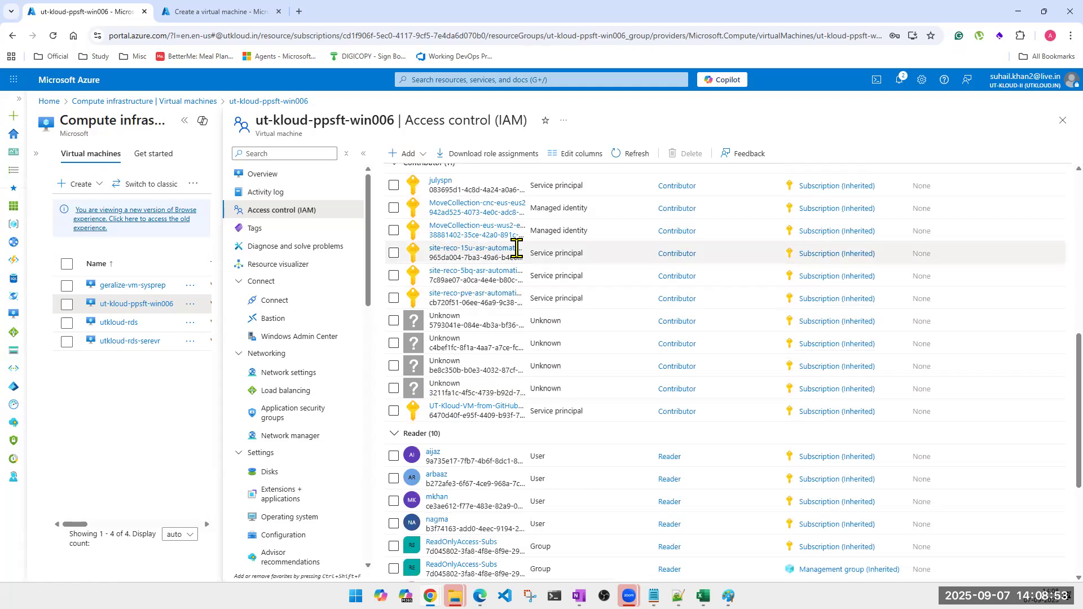
{"action": "scroll", "coordinate": [511, 249], "scroll_direction": "up", "scroll_amount": 4}
{"action": "scroll", "coordinate": [508, 276], "scroll_direction": "up", "scroll_amount": 3}
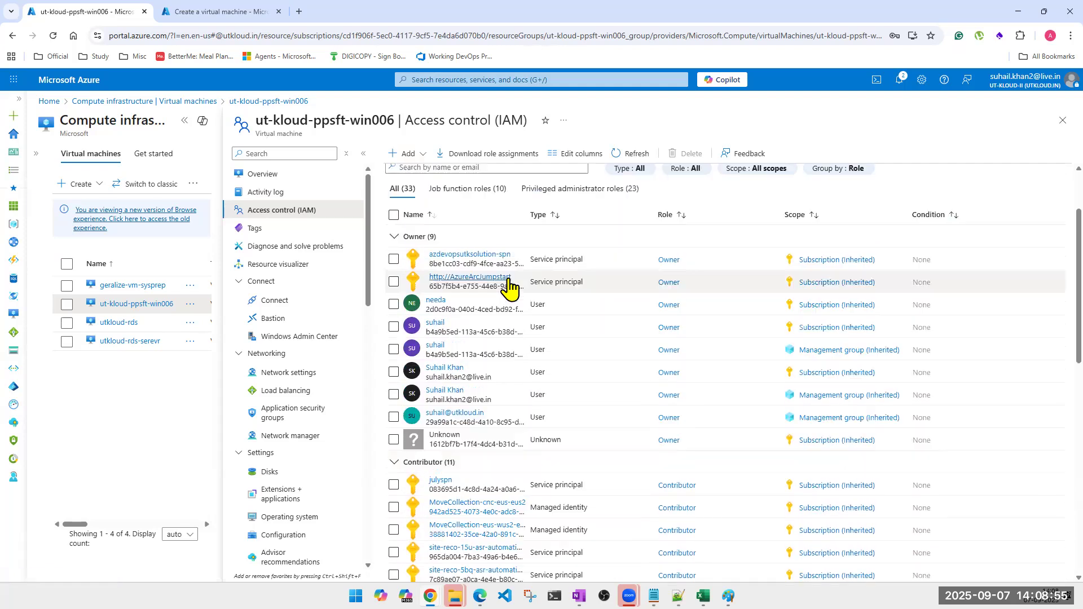
{"action": "left_click", "coordinate": [281, 180]}
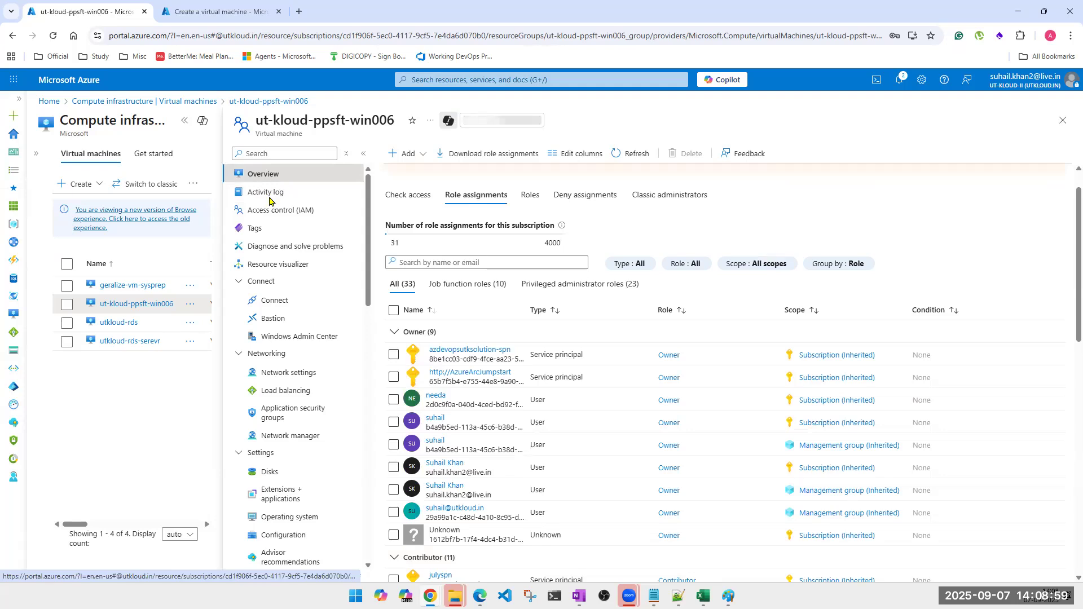
Check ut-kloud-ppsft-win006's Tags page, then open the utkloud-rds VM's empty Tags page.
{"action": "left_click", "coordinate": [265, 229]}
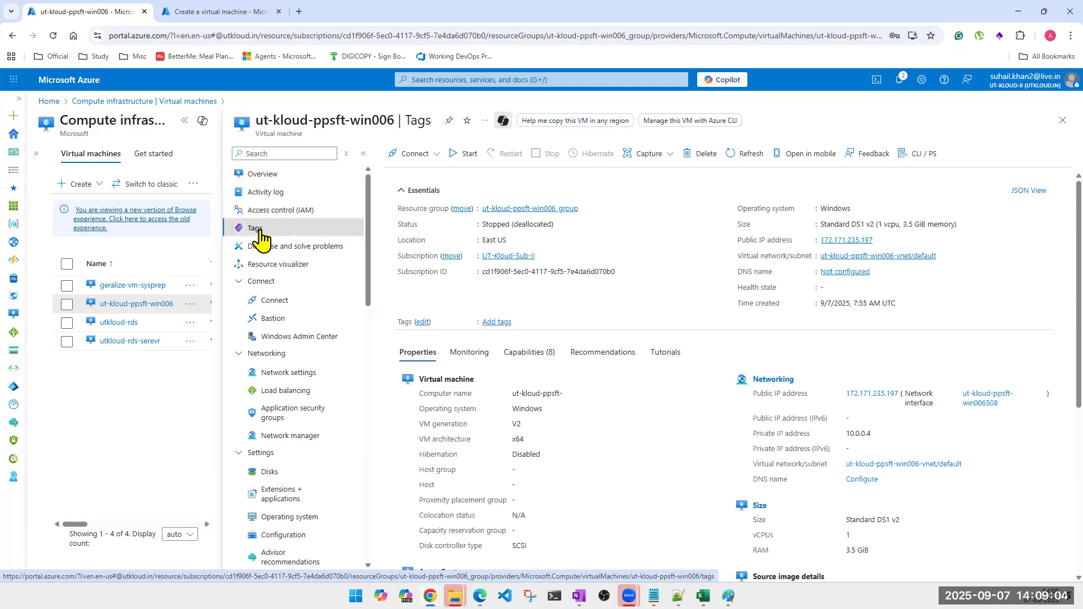
{"action": "left_click", "coordinate": [285, 249]}
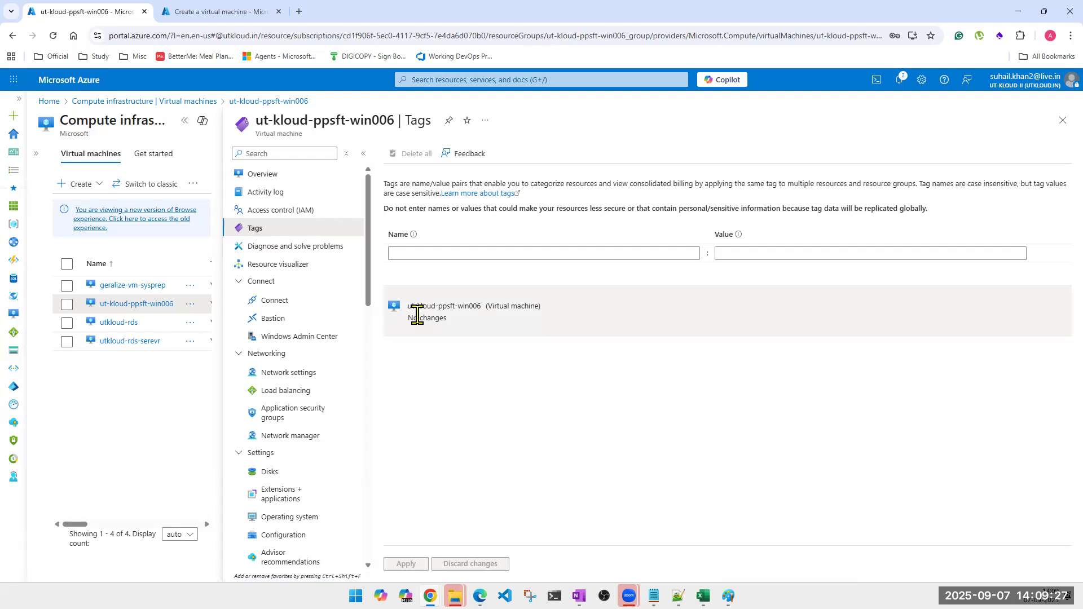
{"action": "left_click", "coordinate": [121, 326]}
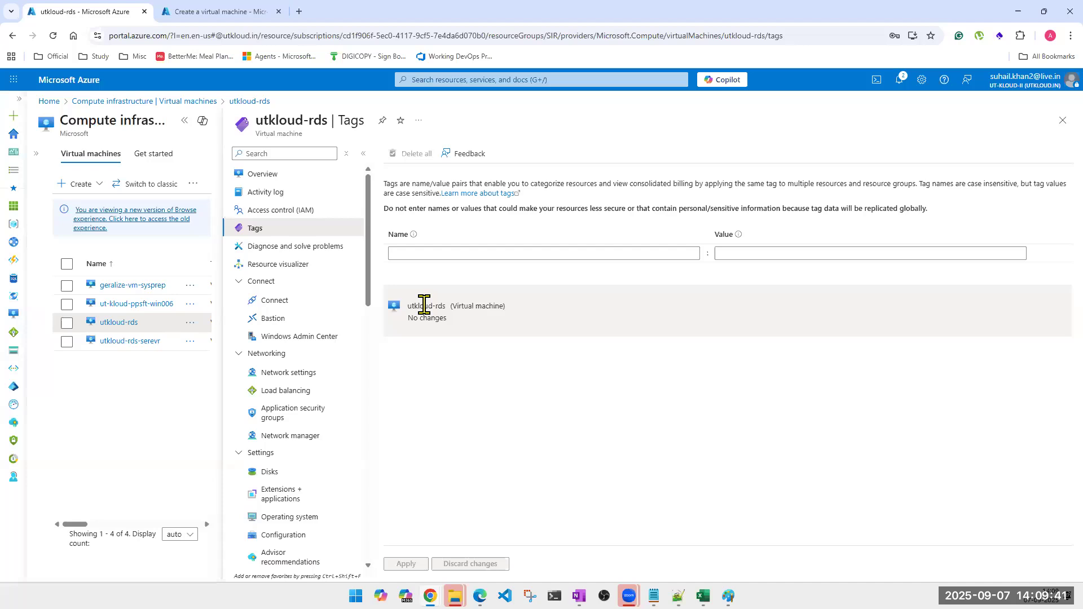
Check the utkloud-rds Overview (stopped, Standard E2s v3, East US 2), then bring up the OneNote Azure Compute notes.
{"action": "left_click", "coordinate": [264, 180]}
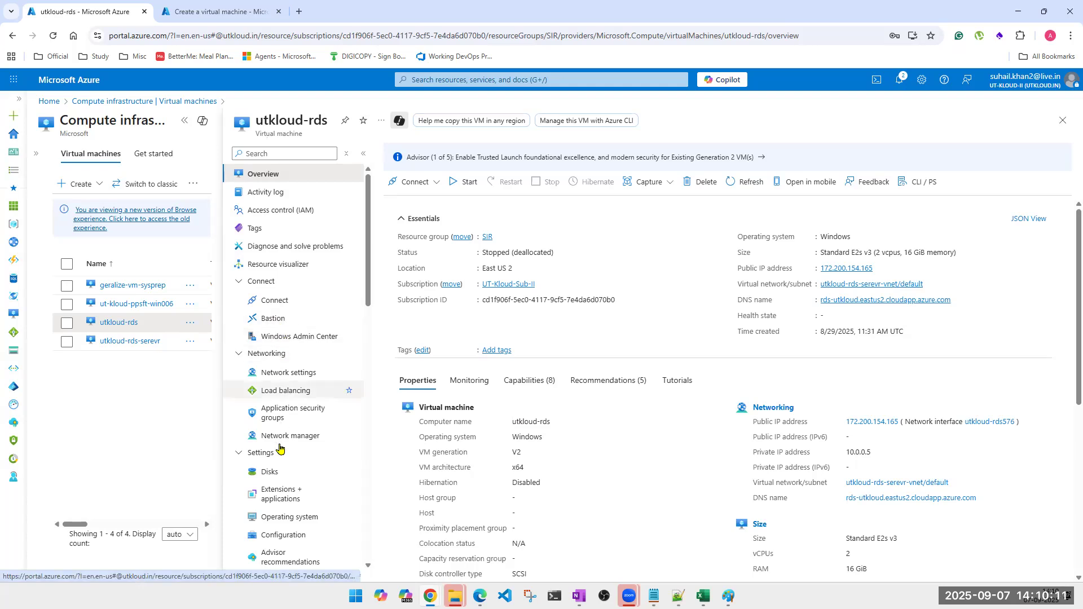
{"action": "scroll", "coordinate": [274, 483], "scroll_direction": "down", "scroll_amount": 7}
{"action": "scroll", "coordinate": [275, 529], "scroll_direction": "up", "scroll_amount": 7}
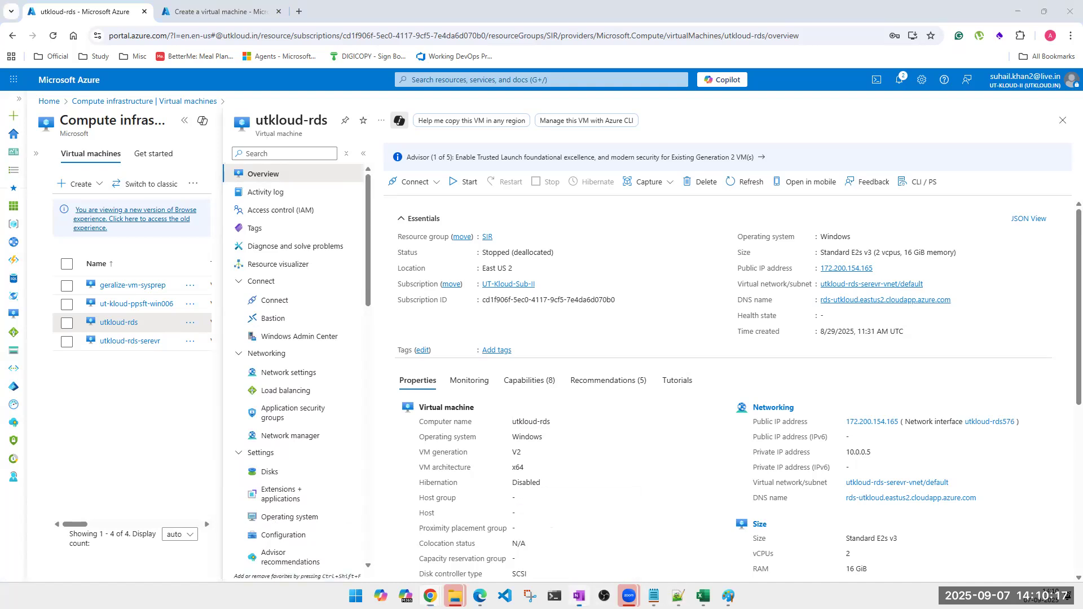
{"action": "left_click", "coordinate": [579, 596]}
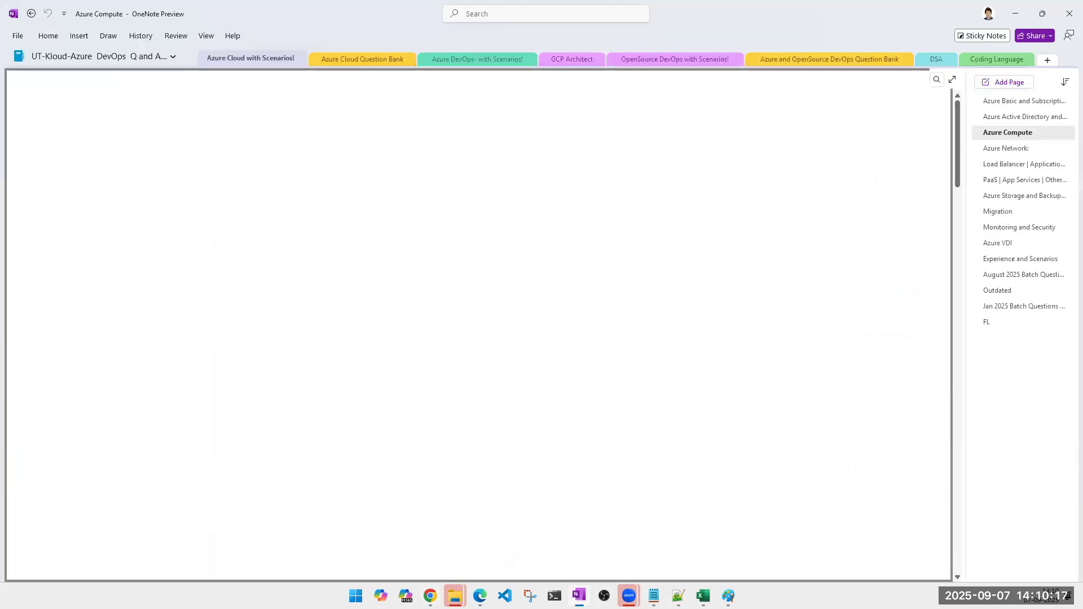
Consult the August 2025 Batch Questions and Tasks page, then return to the Azure portal window.
{"action": "left_click", "coordinate": [1000, 275]}
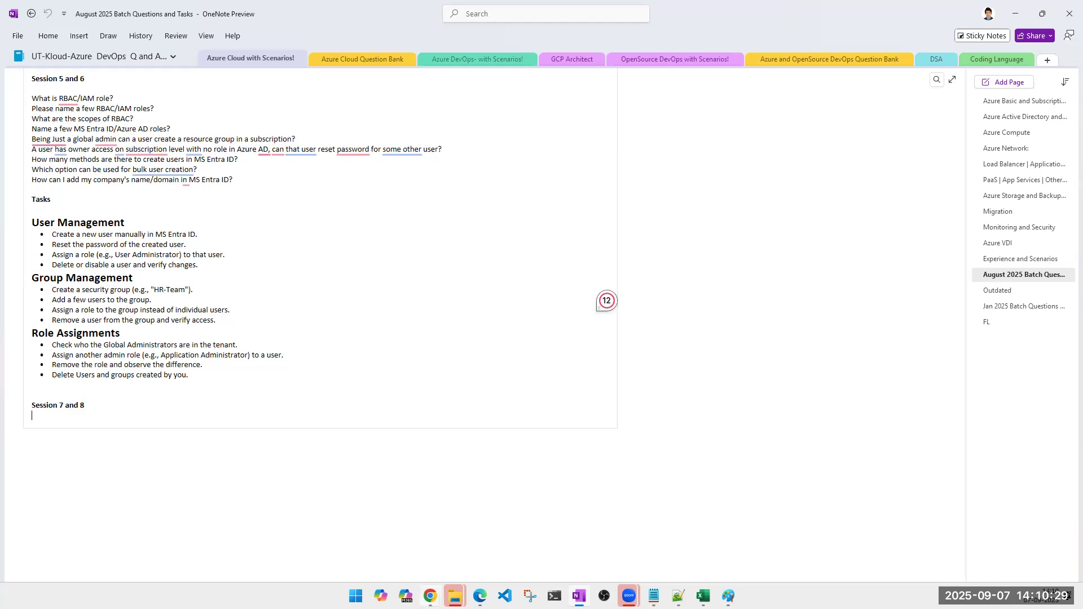
{"action": "mouse_move", "coordinate": [430, 596]}
{"action": "left_click", "coordinate": [545, 567]}
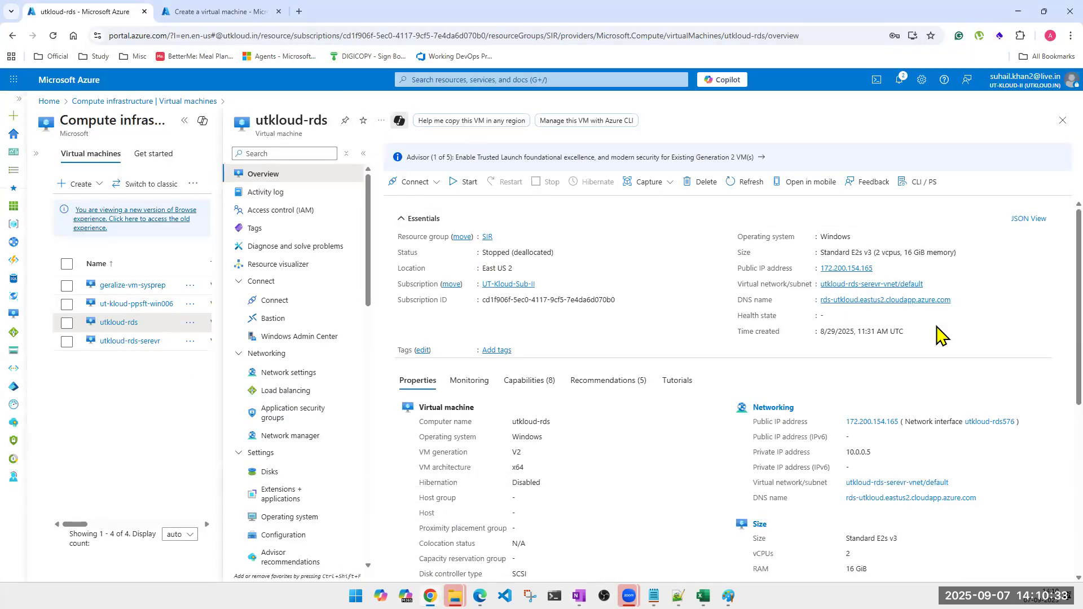
{"action": "scroll", "coordinate": [857, 508], "scroll_direction": "down", "scroll_amount": 1}
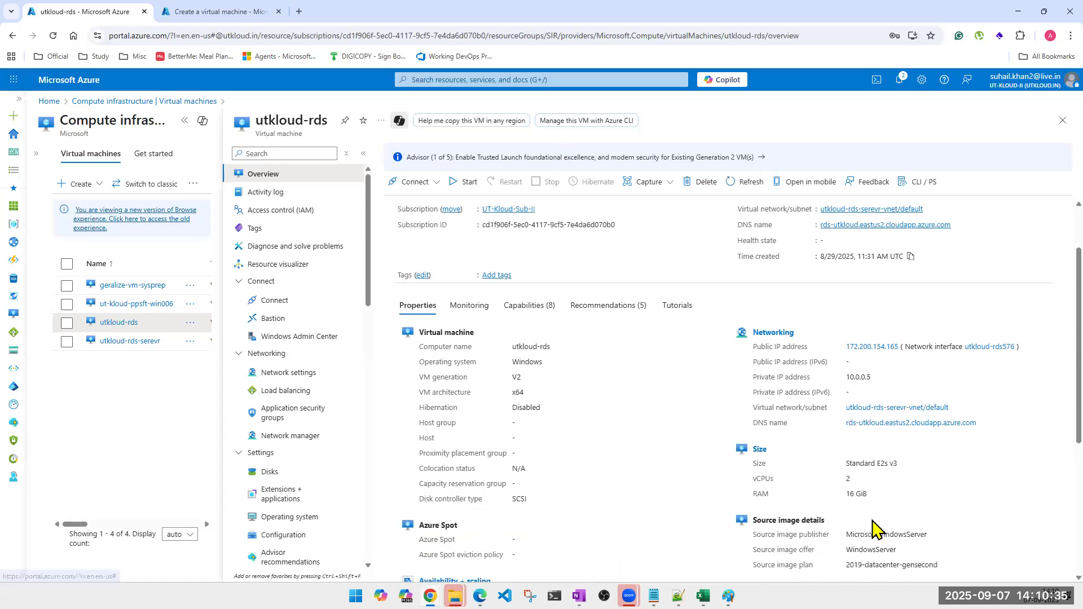
{"action": "scroll", "coordinate": [871, 516], "scroll_direction": "up", "scroll_amount": 1}
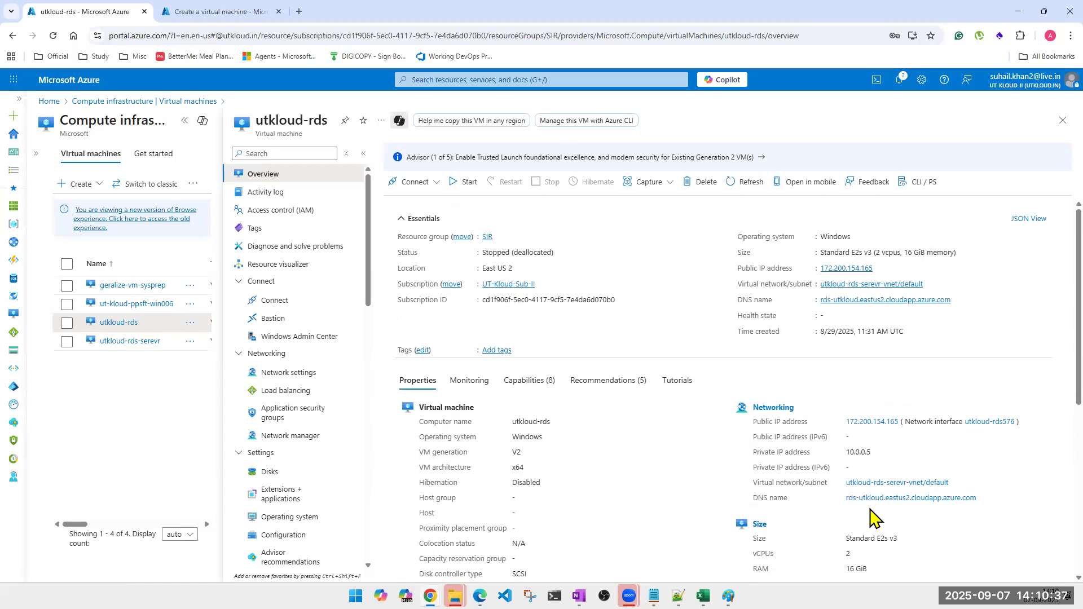